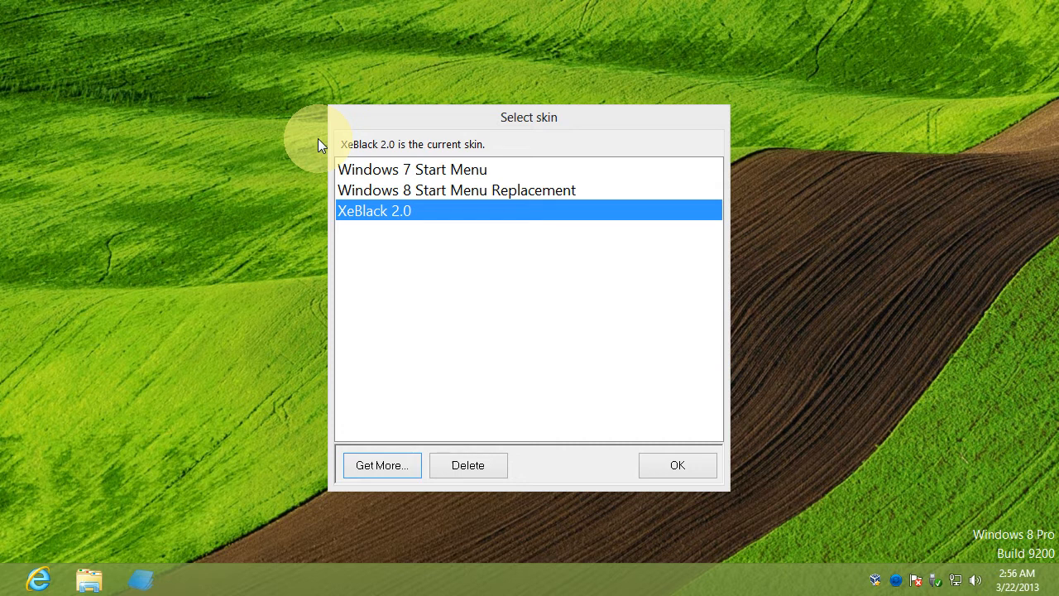
# Choose the Windows 7 Start Menu skin from the skin list and confirm the selection.
pyautogui.click(384, 115)
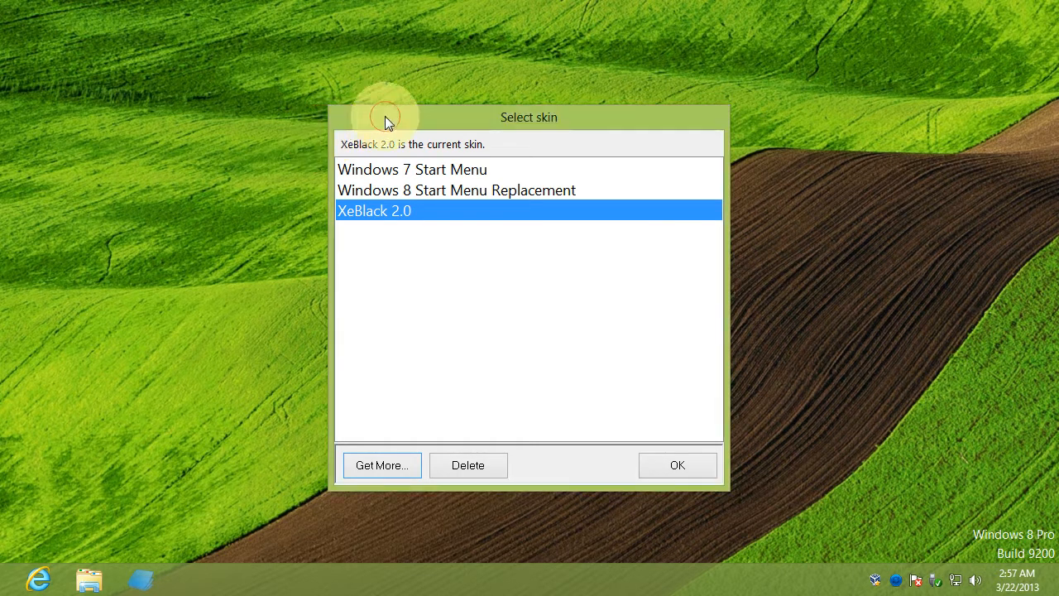
pyautogui.click(492, 190)
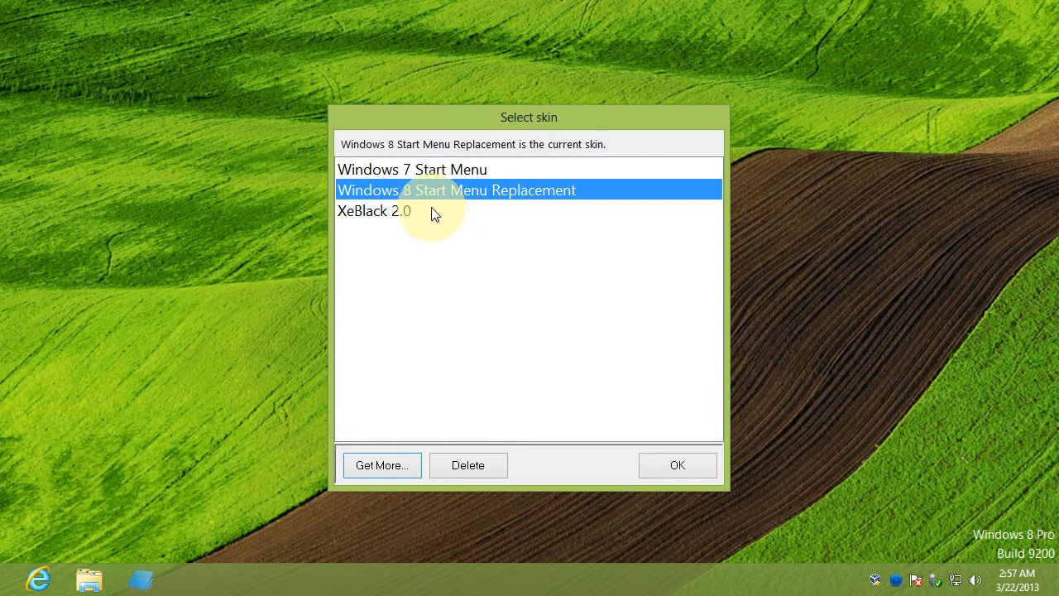
pyautogui.click(411, 170)
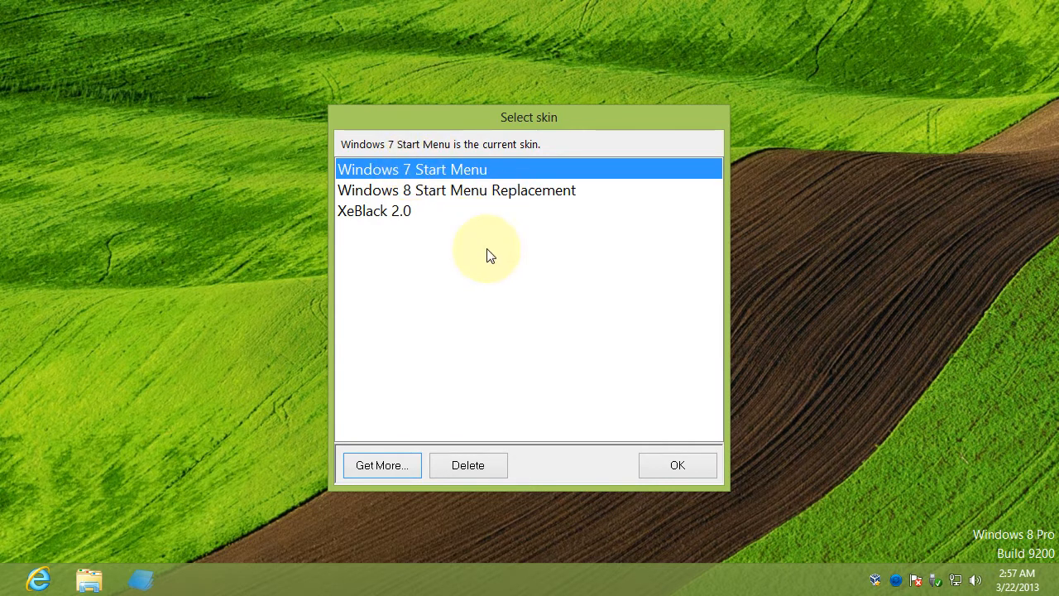
pyautogui.click(460, 172)
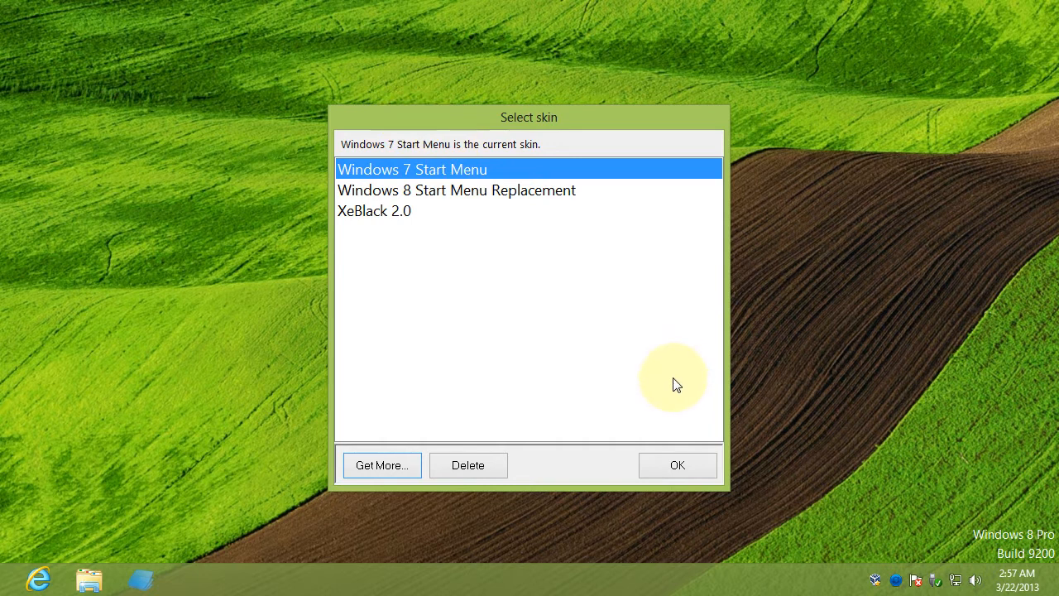
pyautogui.click(671, 468)
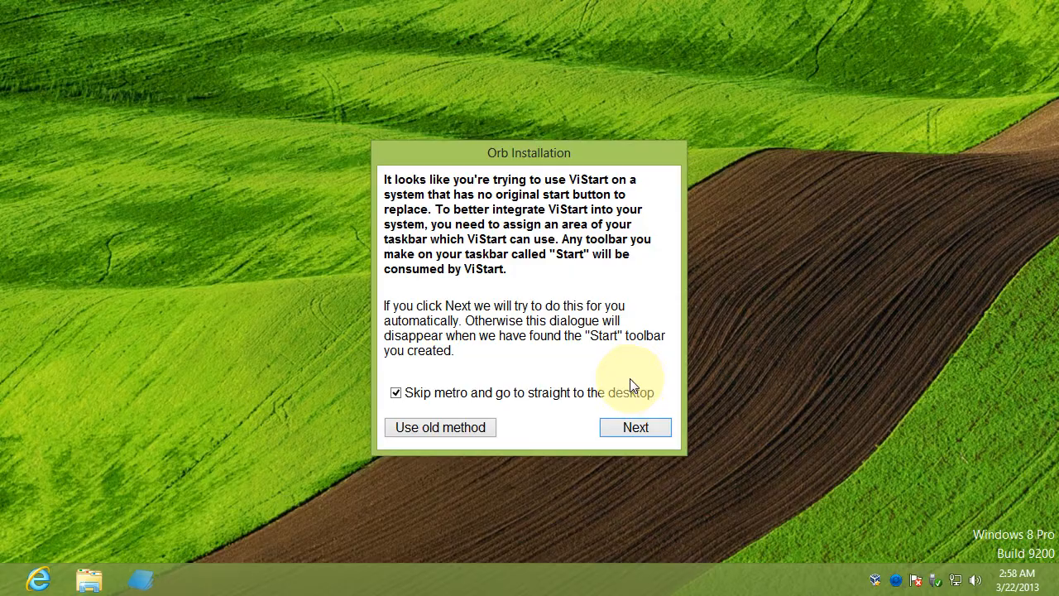
# Look over the Windows 8 Start screen tiles and return to the desktop.
pyautogui.press('super')
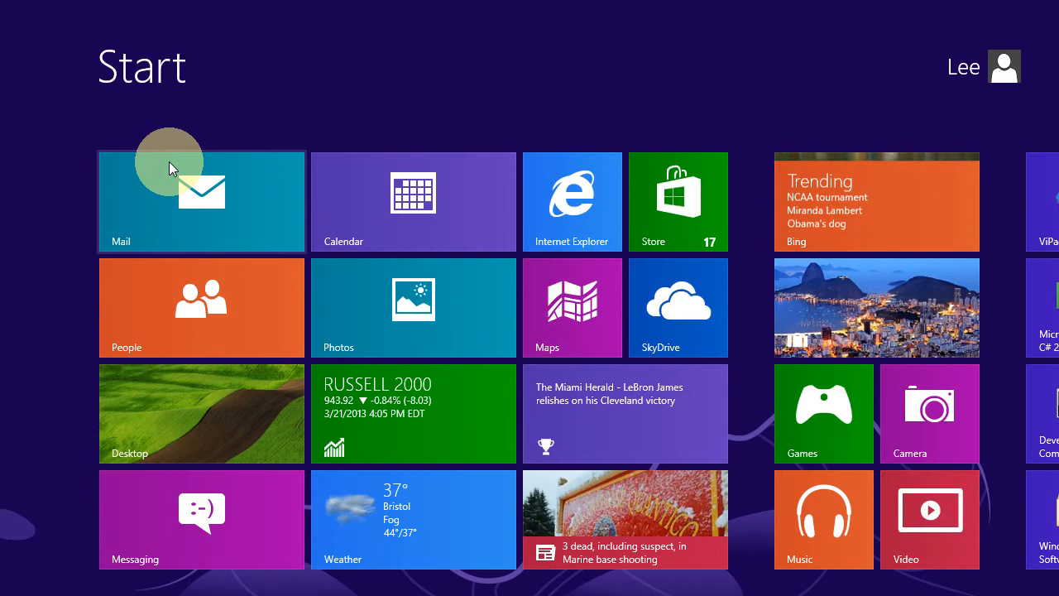
pyautogui.click(176, 382)
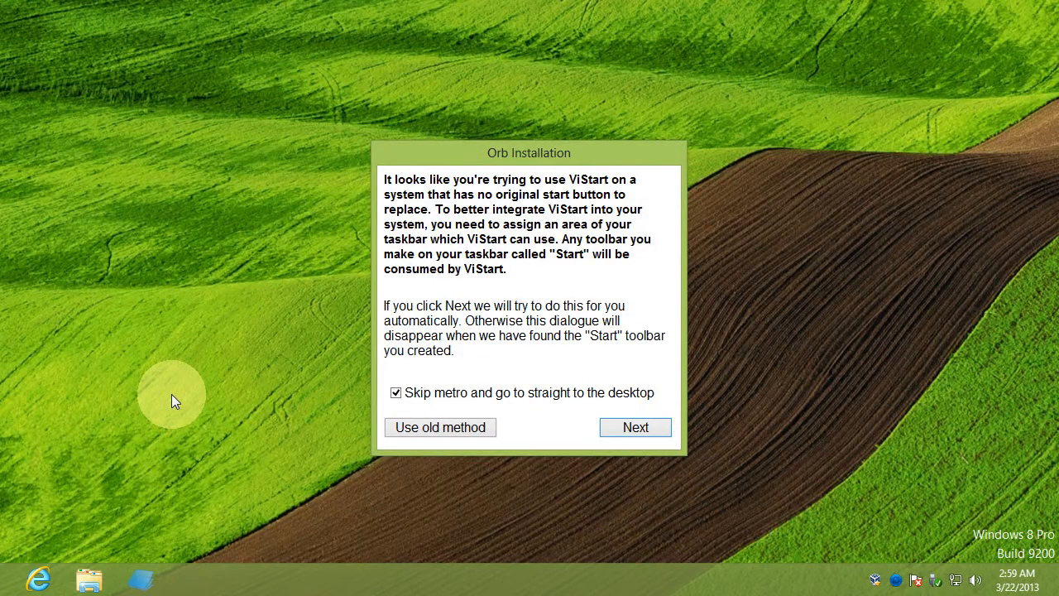
pyautogui.press('super')
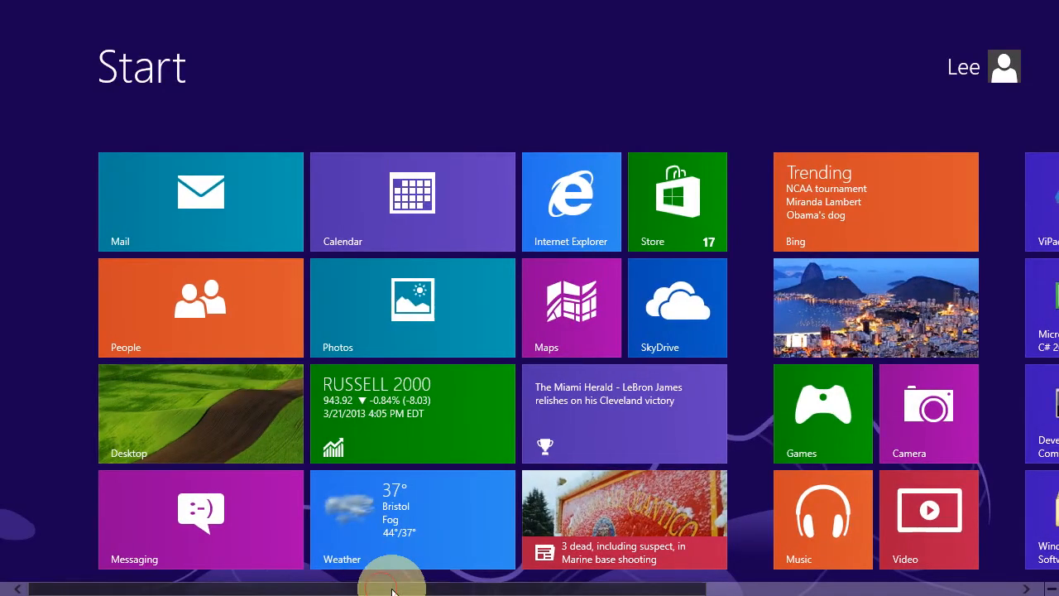
pyautogui.scroll(-3, 389, 579)
pyautogui.scroll(3, 319, 584)
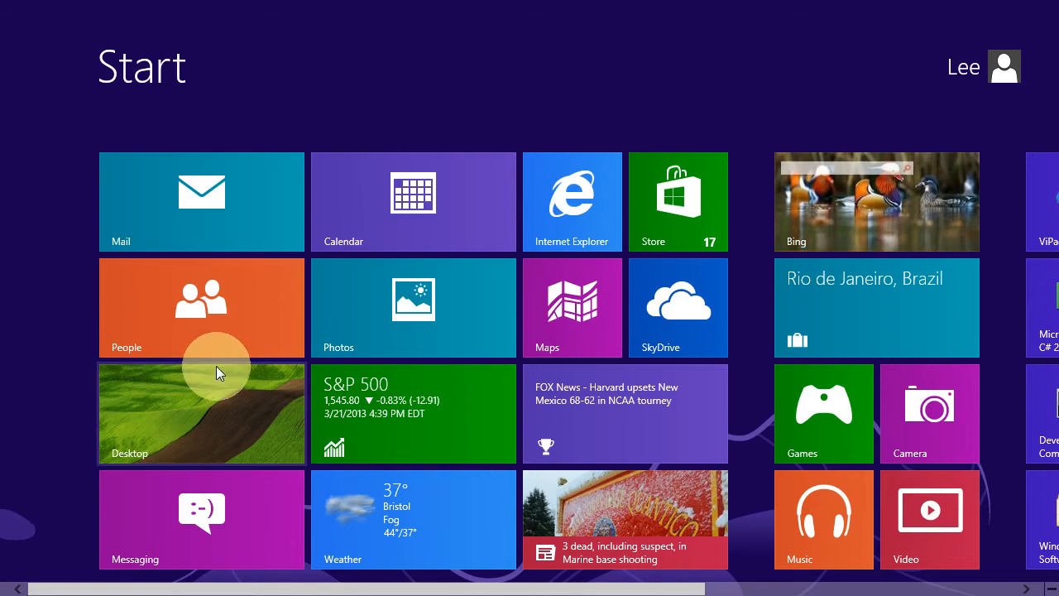
pyautogui.click(275, 404)
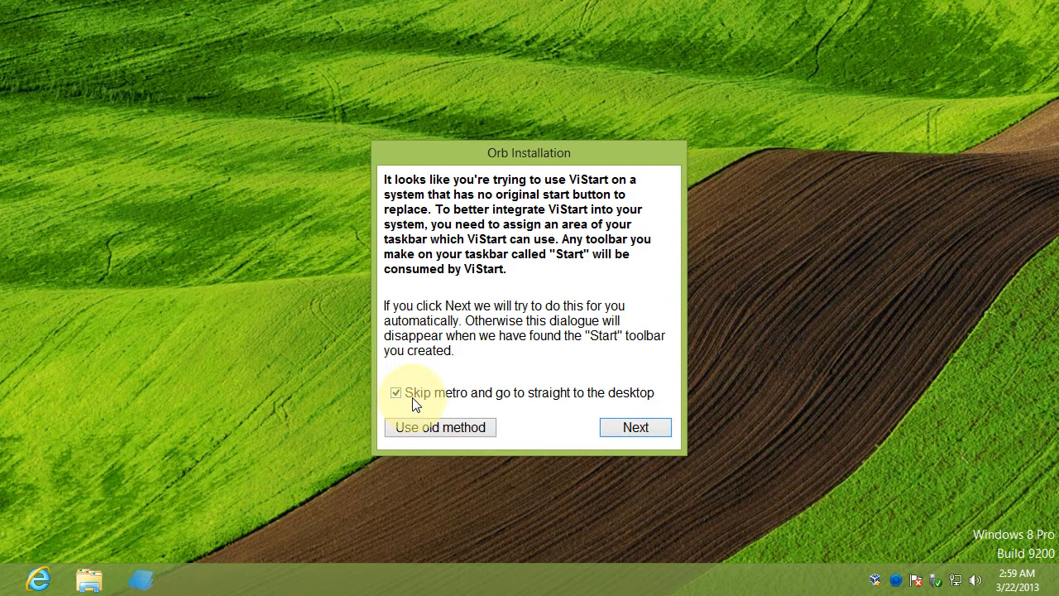
# Install the start orb automatically with skipping metro enabled, and open the ViStart start menu.
pyautogui.click(612, 430)
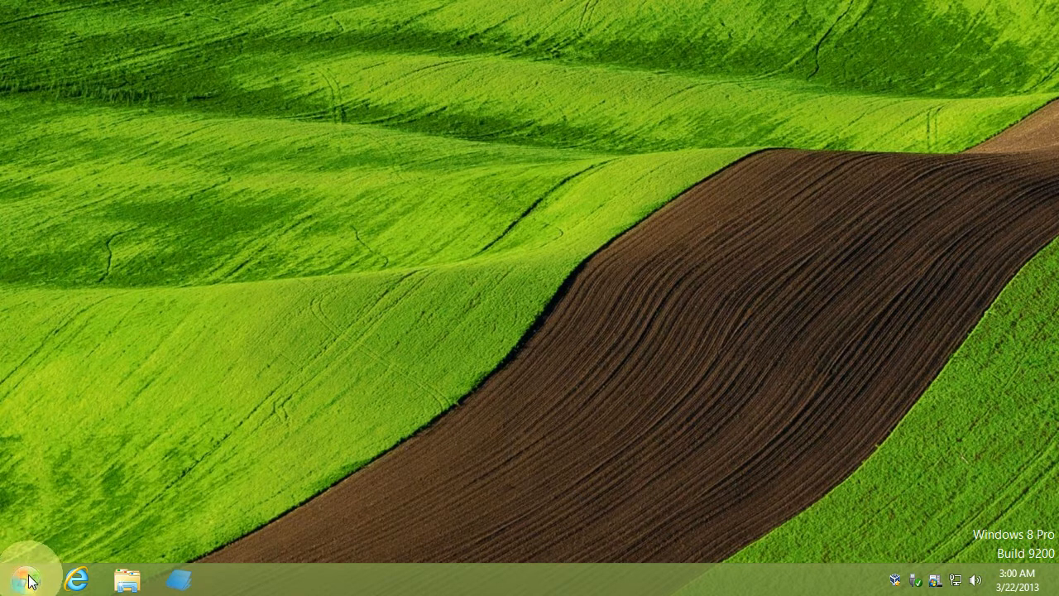
pyautogui.click(26, 579)
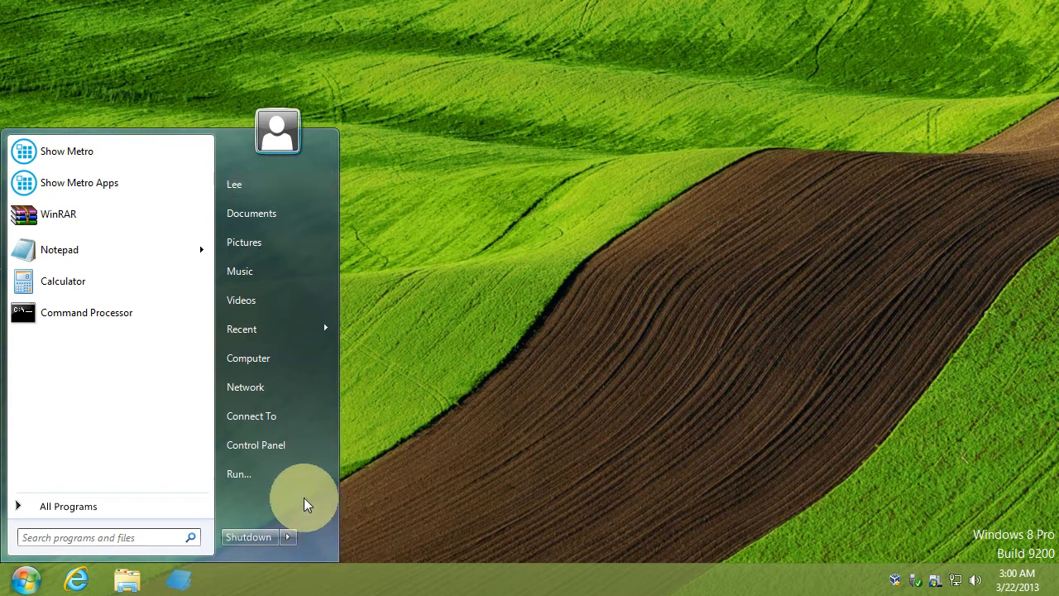
# Open the ViStart options and move their window clear of the start menu area.
pyautogui.click(290, 538)
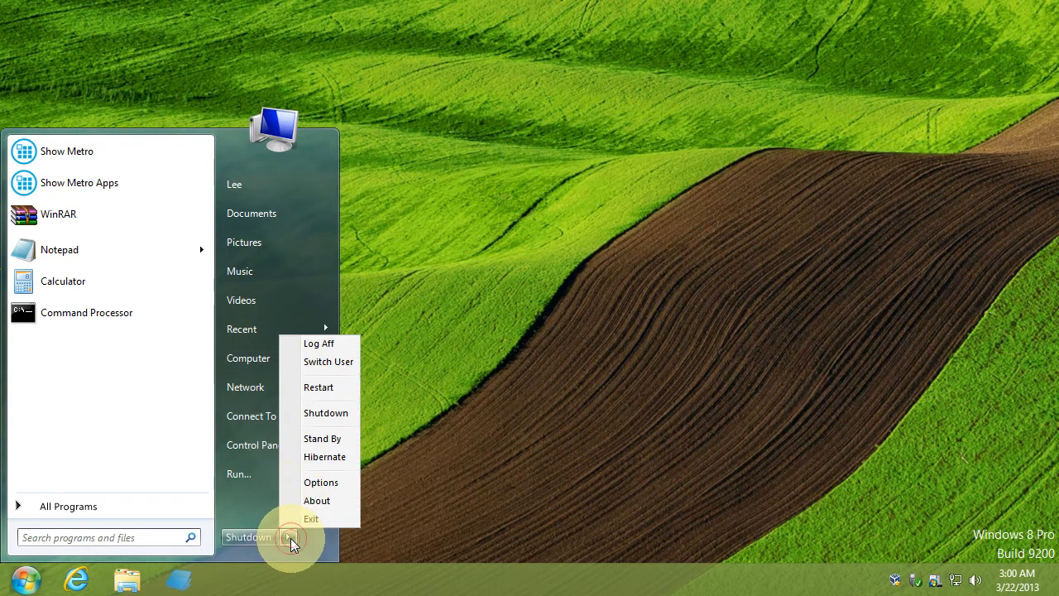
pyautogui.click(294, 484)
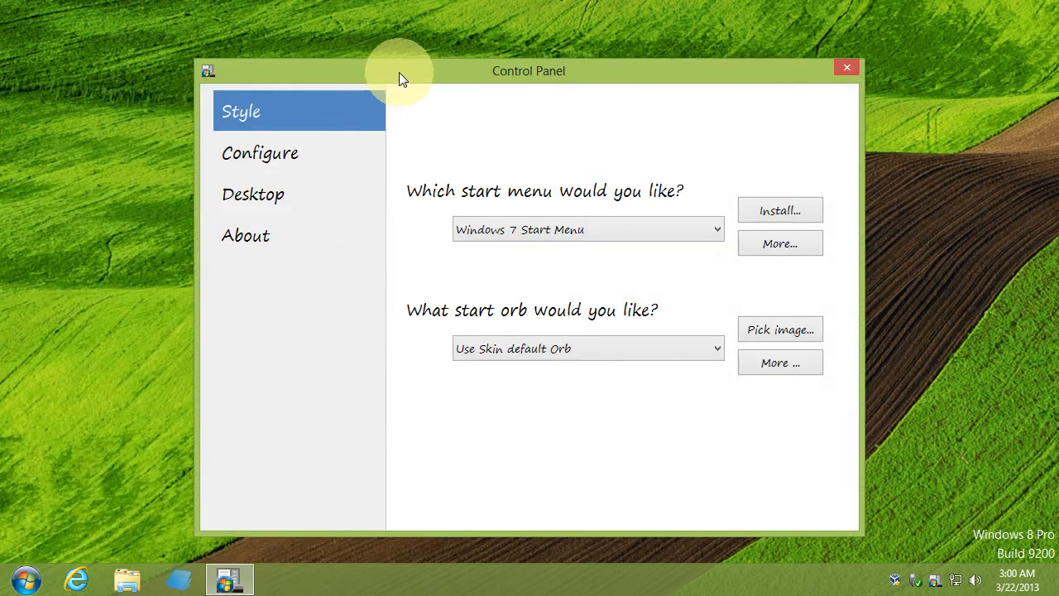
pyautogui.moveTo(399, 72); pyautogui.dragTo(544, 17)
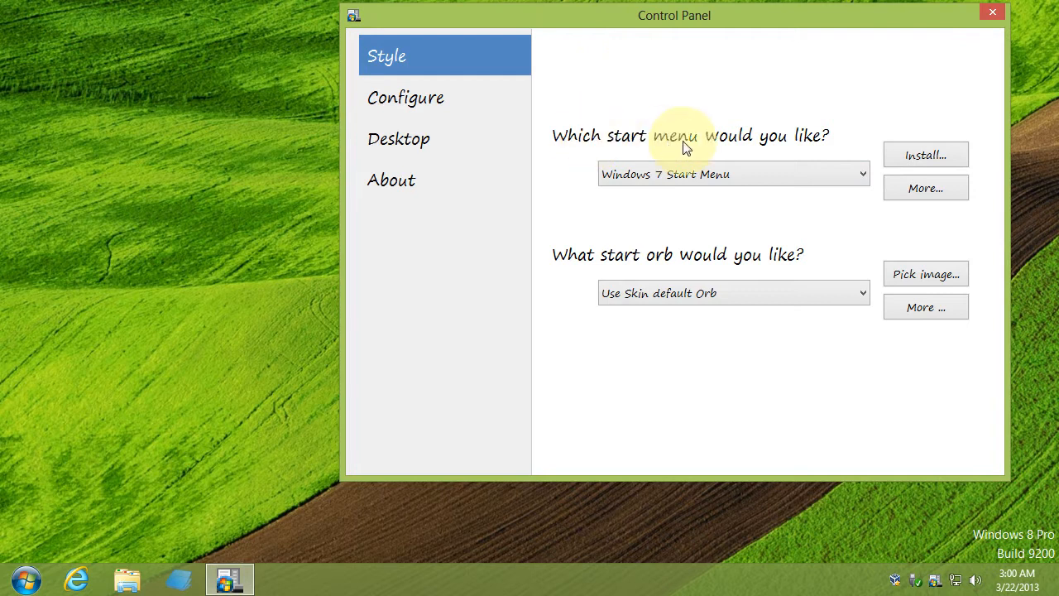
# Switch the start menu style to XeBlack 2.0 and open the start menu to preview it.
pyautogui.click(782, 172)
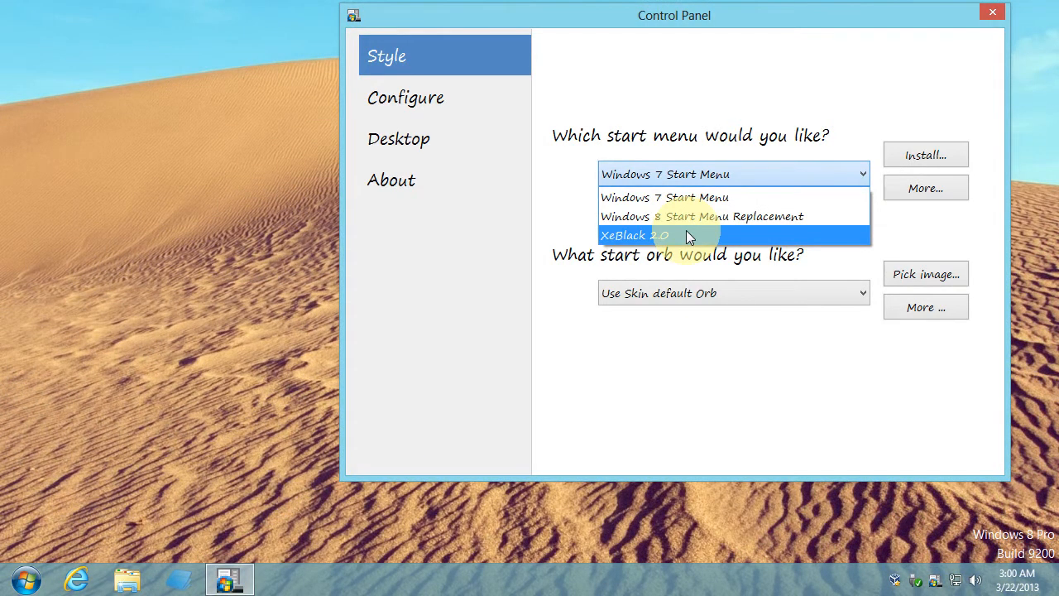
pyautogui.click(686, 233)
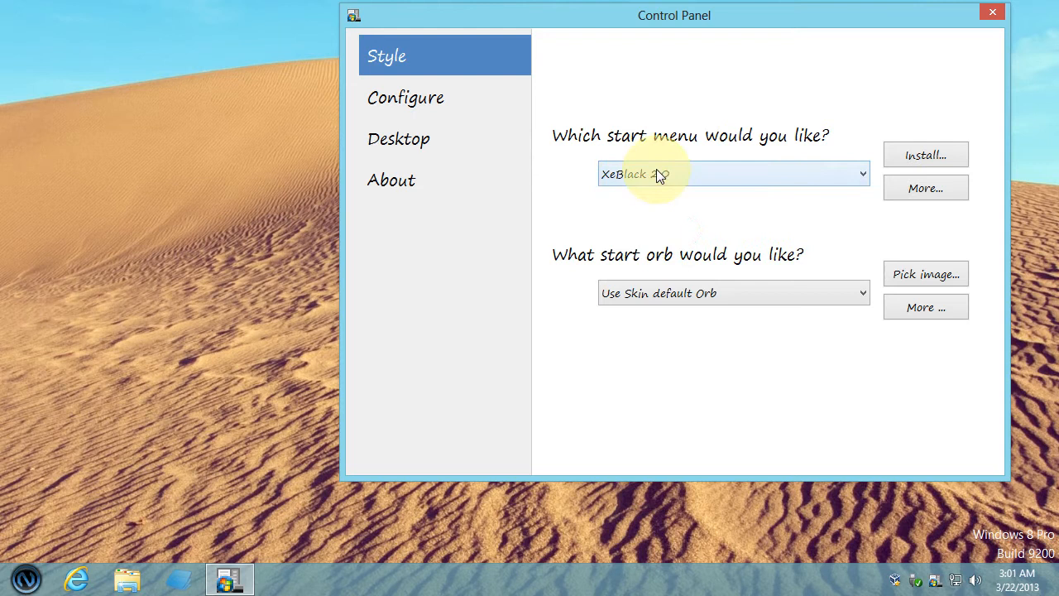
pyautogui.click(29, 578)
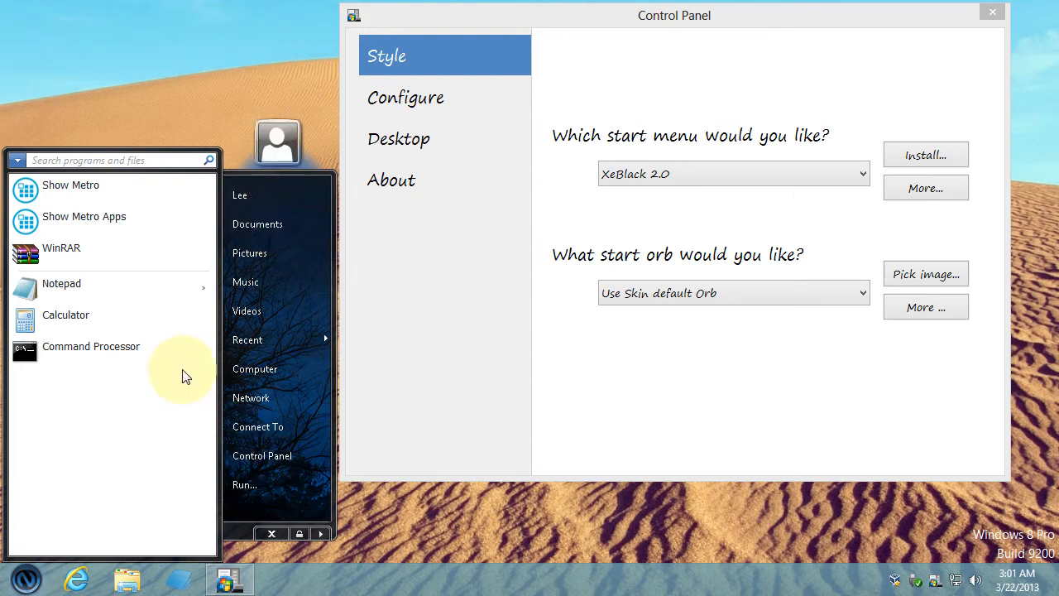
# Set the start menu style back to Windows 7 Start Menu and open the start menu.
pyautogui.click(617, 175)
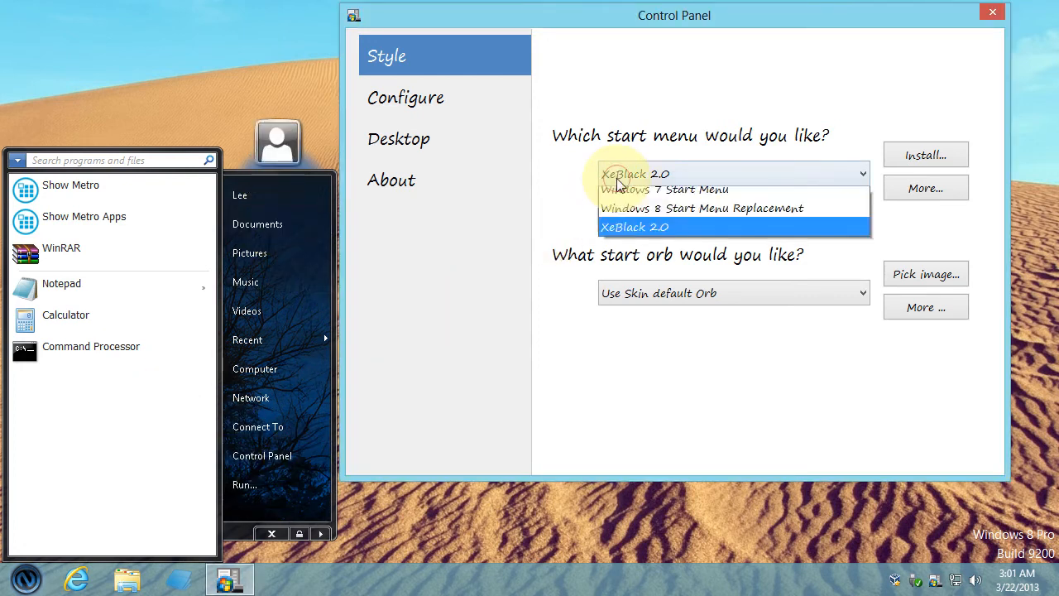
pyautogui.click(620, 197)
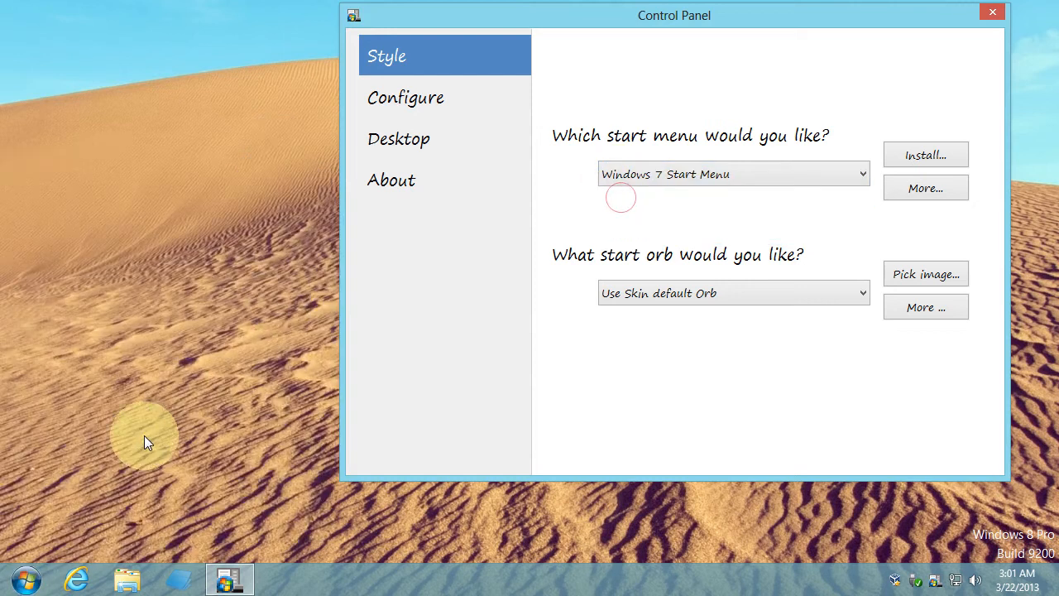
pyautogui.click(23, 580)
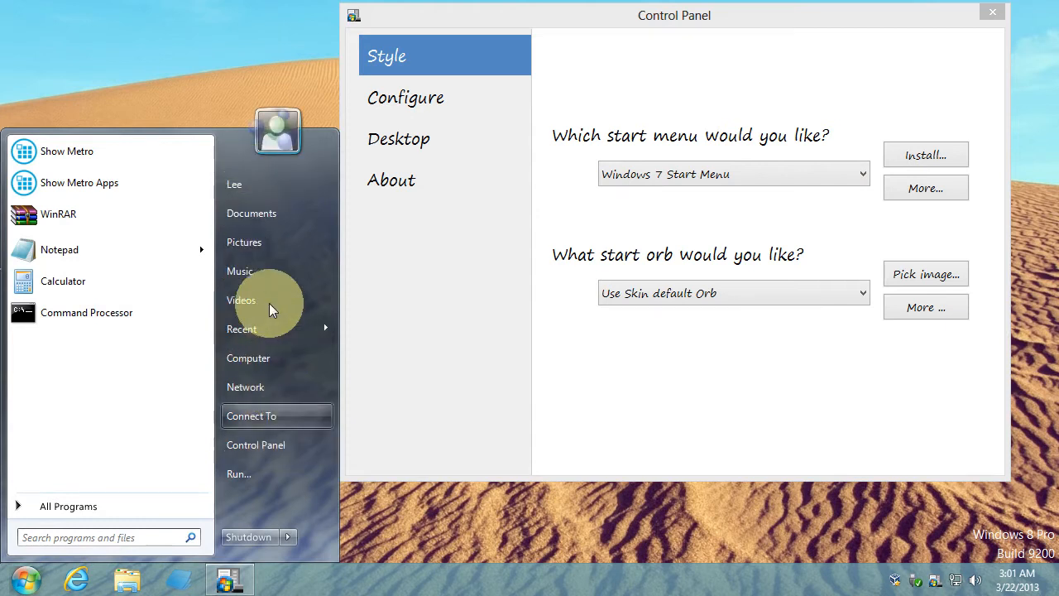
# Examine the context options of the Documents shortcut in the start menu and dismiss them.
pyautogui.rightClick(258, 229)
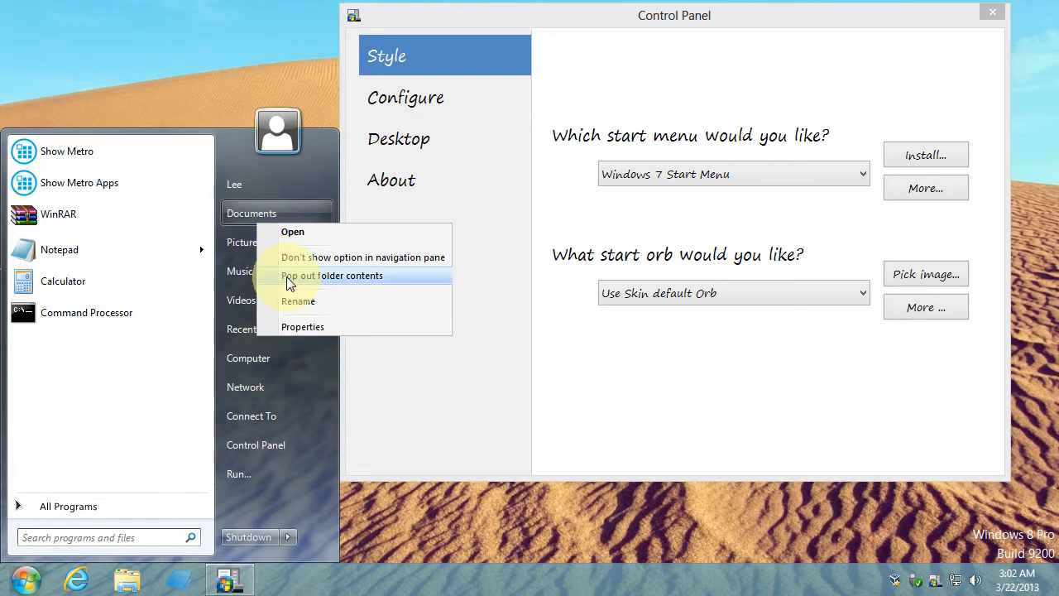
pyautogui.click(238, 148)
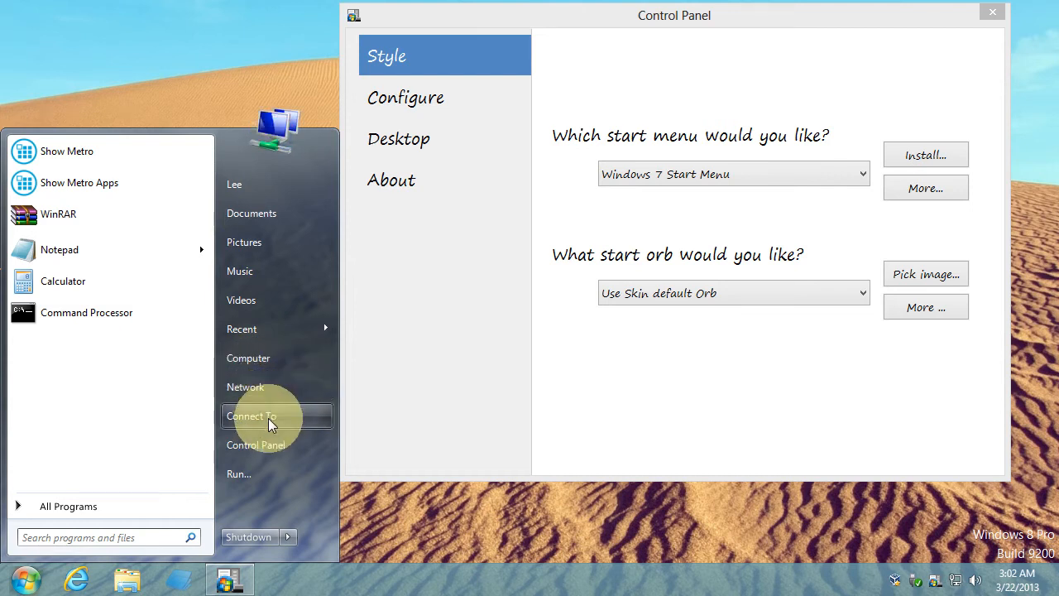
# Configure the start menu shortcuts so that Network and Connect To are set to Don't show item.
pyautogui.click(418, 99)
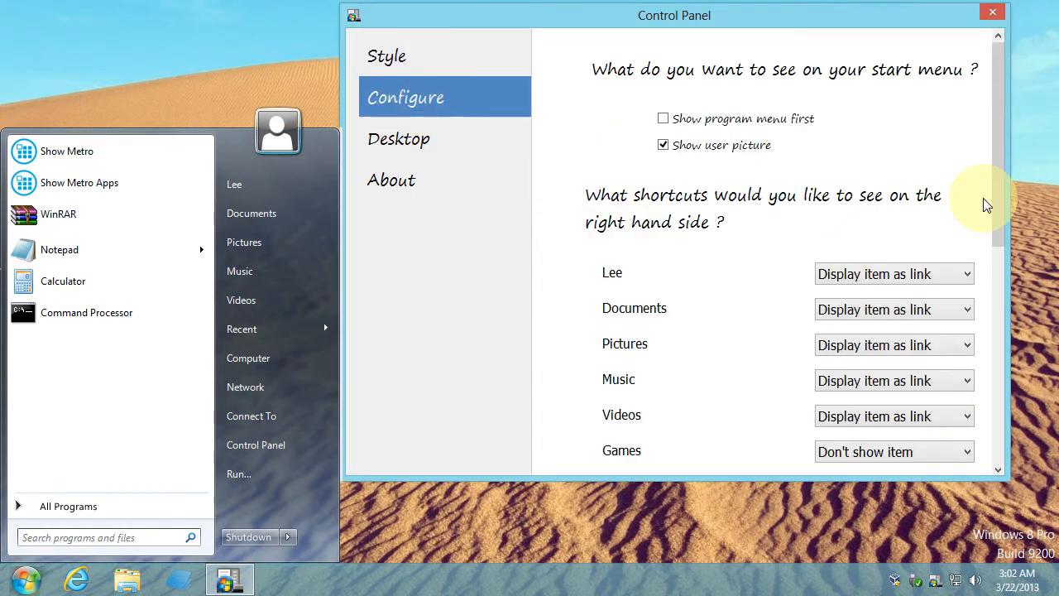
pyautogui.moveTo(1001, 176); pyautogui.dragTo(1003, 389)
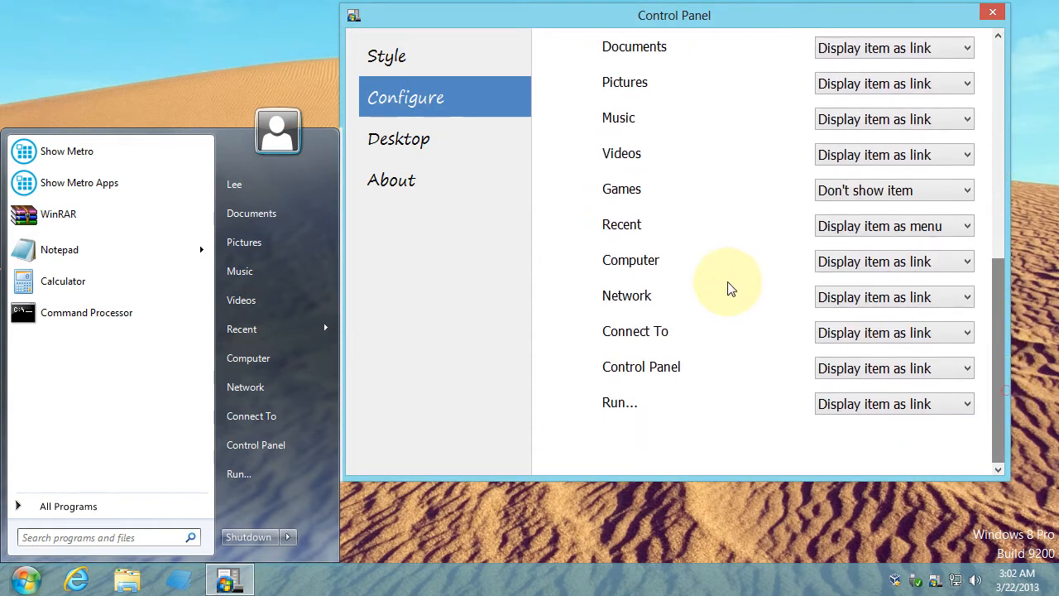
pyautogui.click(874, 311)
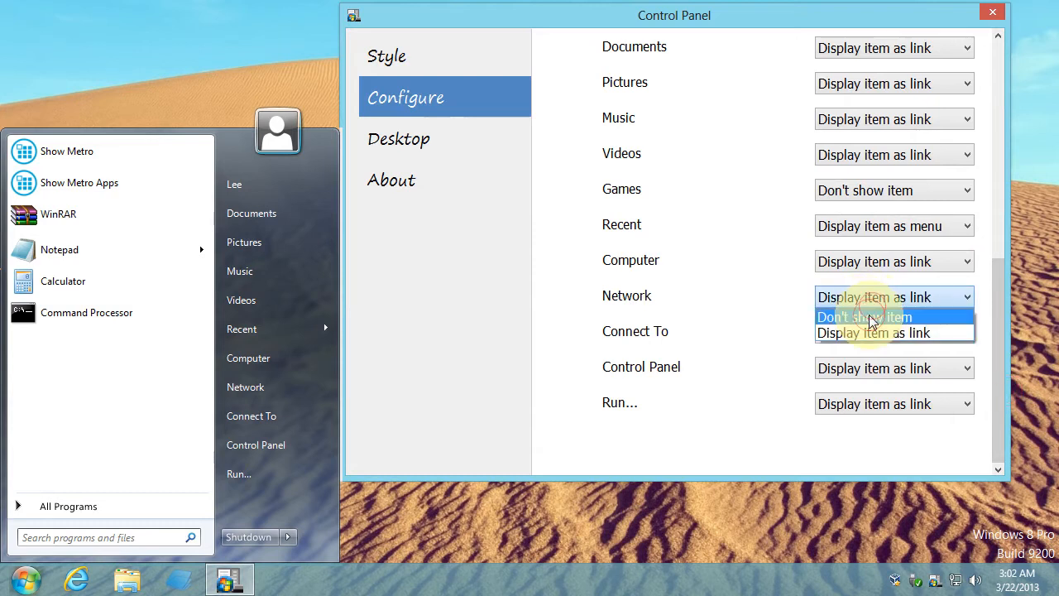
pyautogui.click(870, 317)
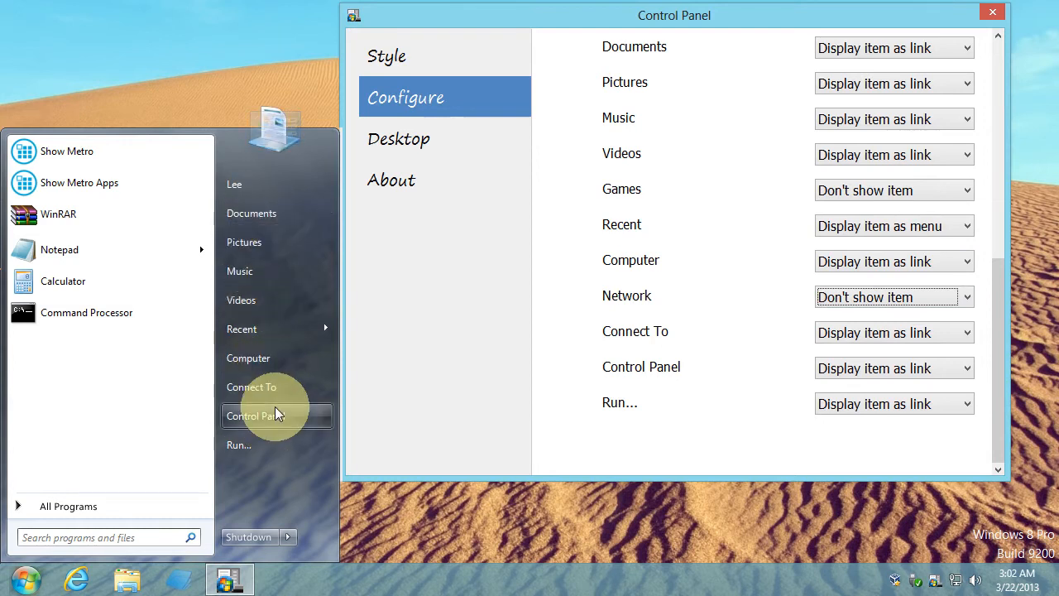
pyautogui.click(856, 336)
pyautogui.click(847, 354)
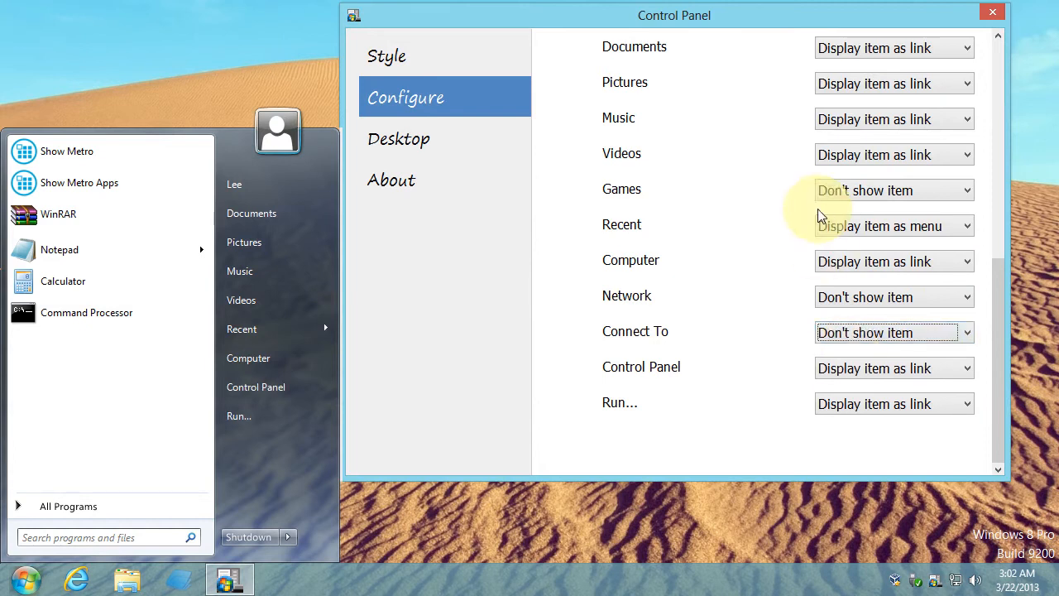
# Set the Games shortcut to Display item as link.
pyautogui.click(825, 188)
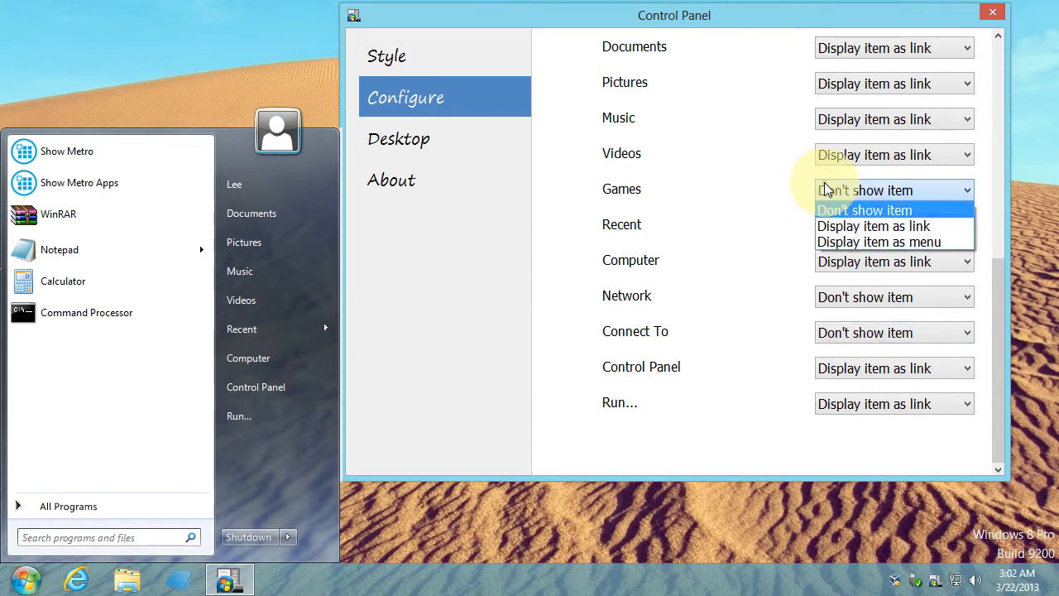
pyautogui.click(836, 229)
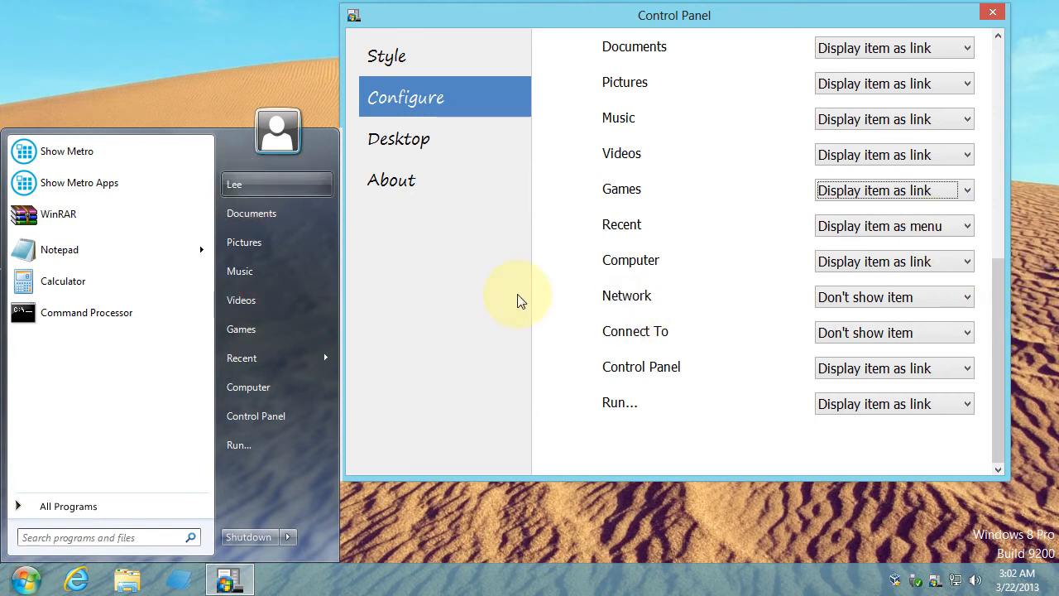
pyautogui.click(462, 258)
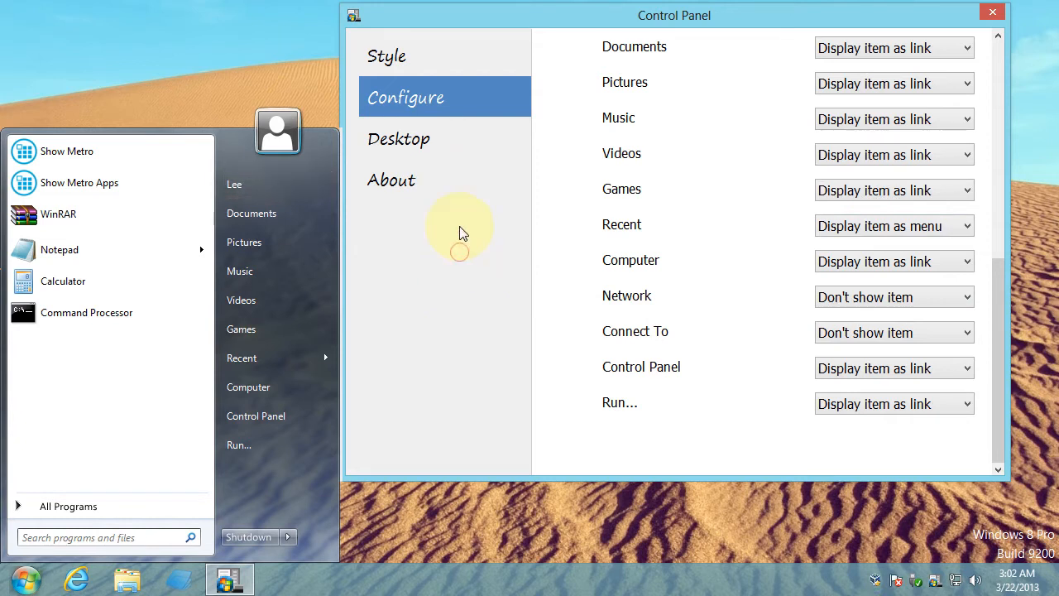
# Disable all Windows 8 hot corners in the desktop settings and close the ViStart options.
pyautogui.click(437, 145)
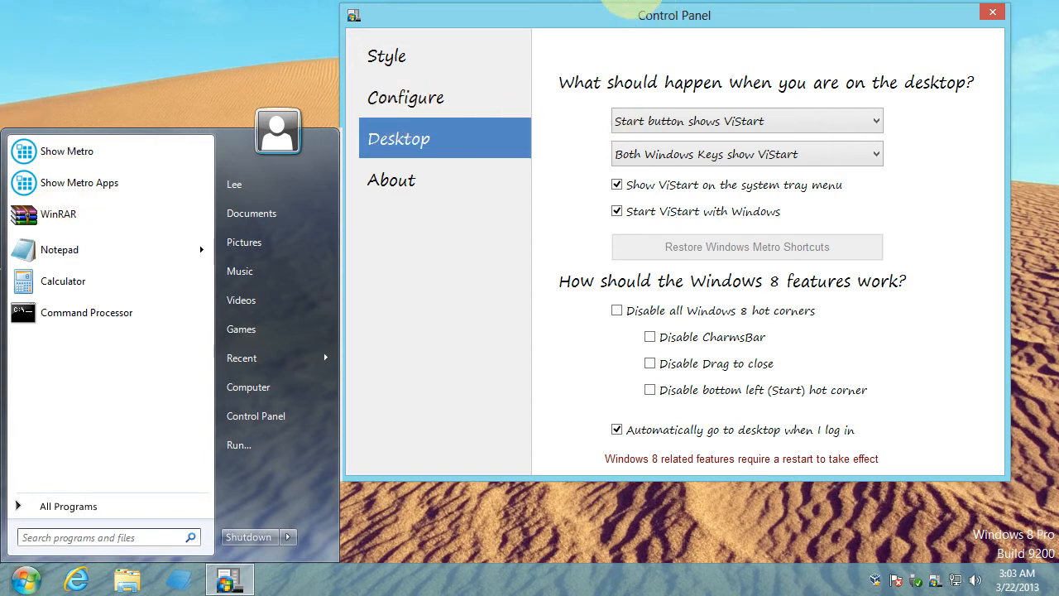
pyautogui.click(617, 313)
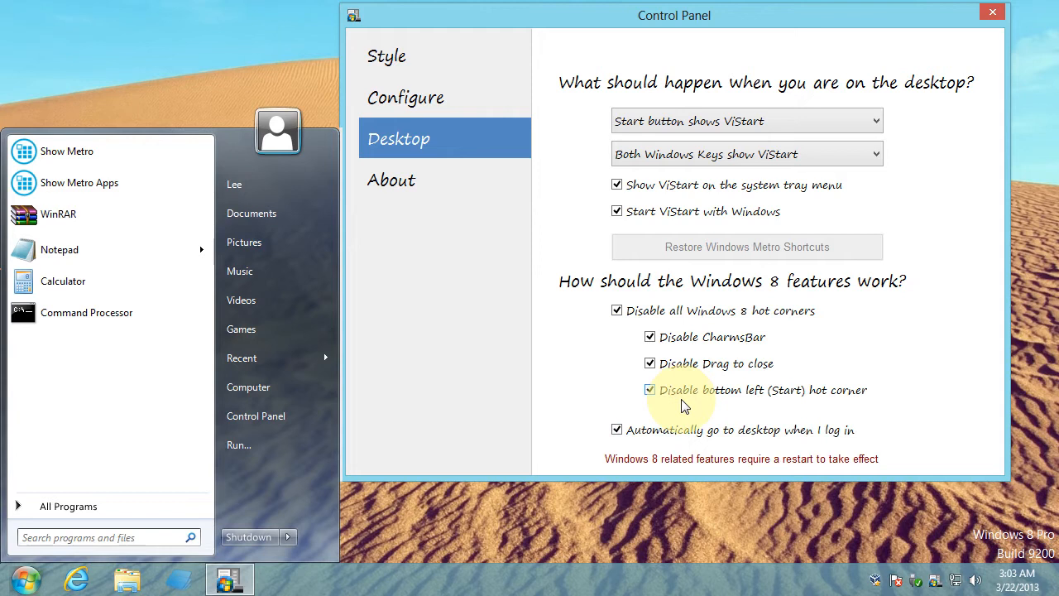
pyautogui.moveTo(13, 583)
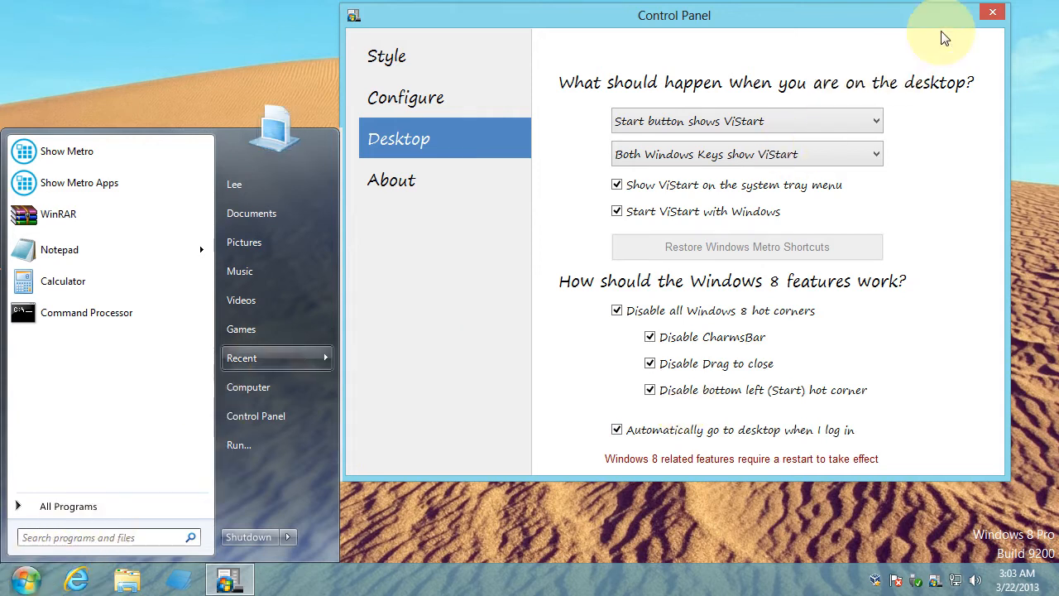
pyautogui.click(992, 11)
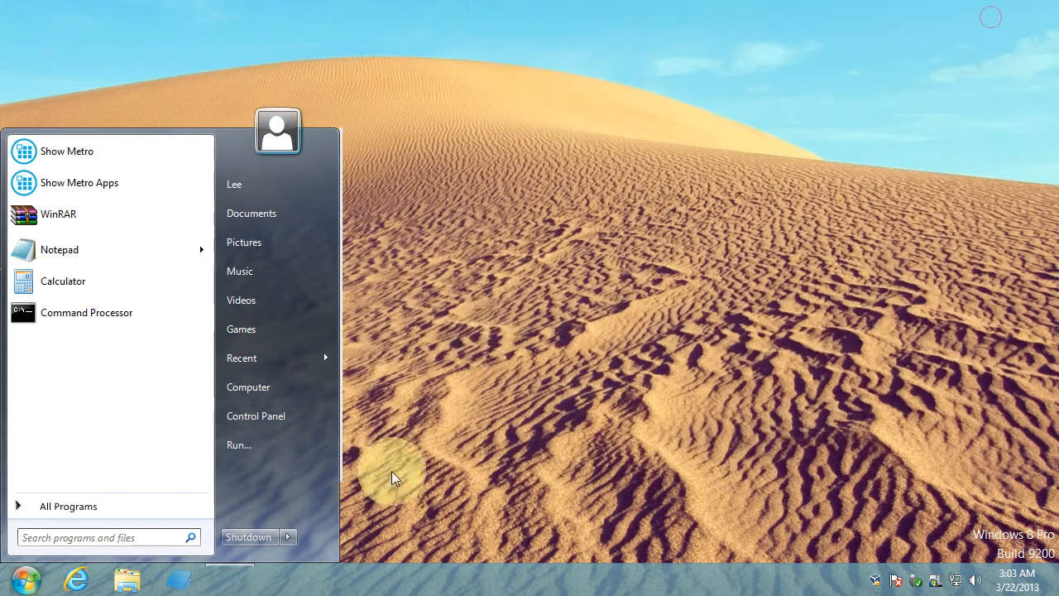
# Restart the computer from the start menu's power options and close the tabbed launcher program shown on the desktop after startup.
pyautogui.click(289, 537)
pyautogui.click(300, 390)
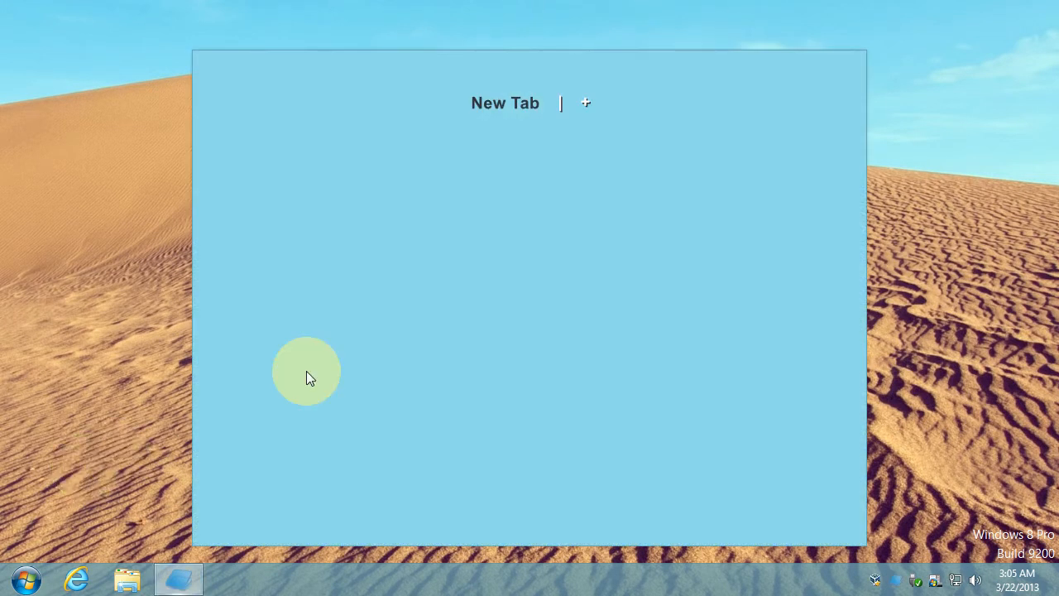
pyautogui.rightClick(306, 378)
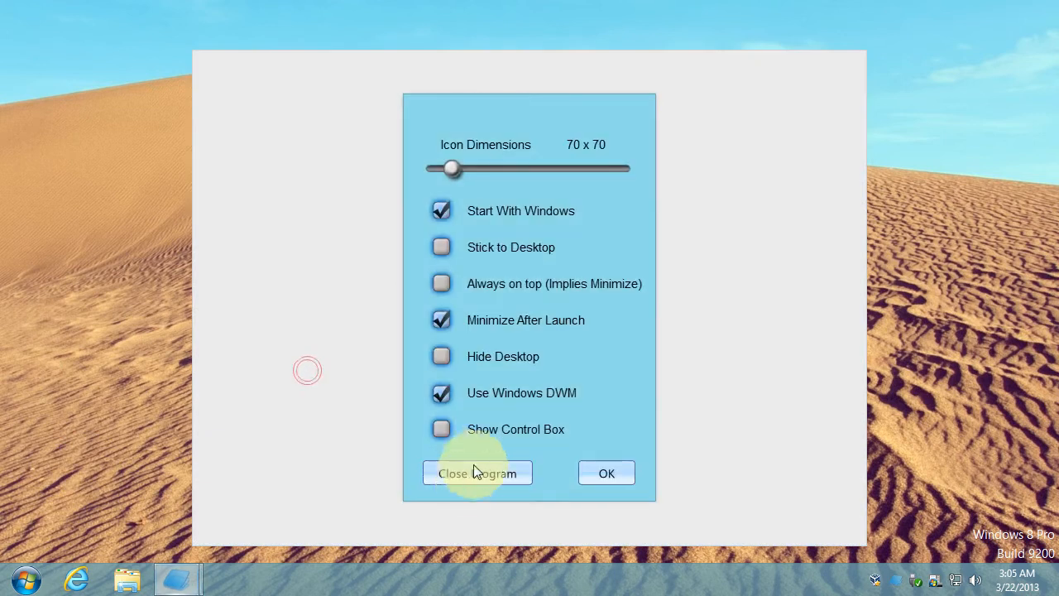
pyautogui.click(468, 478)
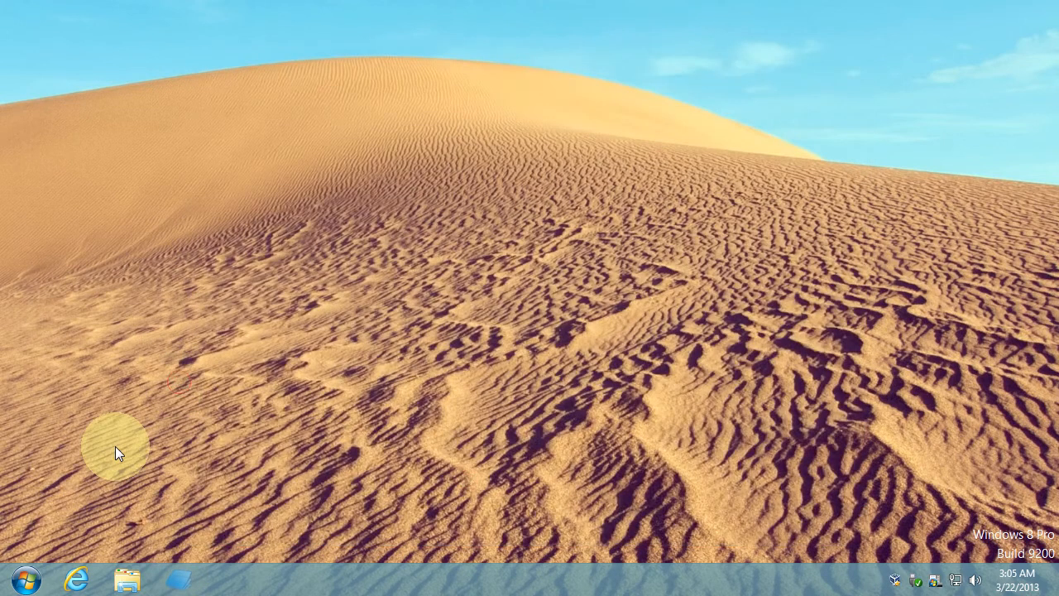
# Open the desktop settings in the ViStart options and examine the choices for the start button and the Windows keys.
pyautogui.click(29, 577)
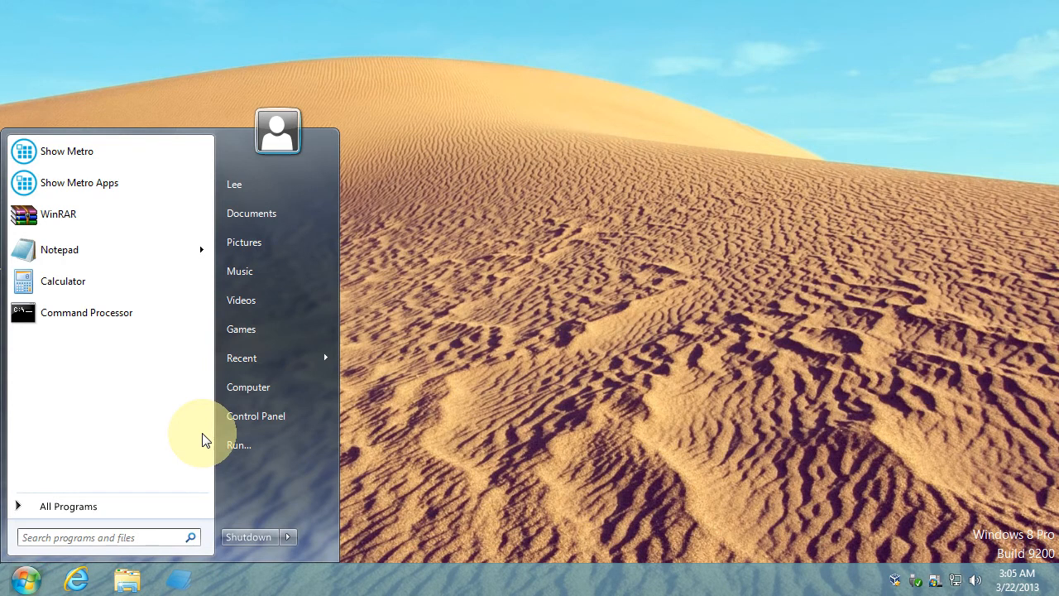
pyautogui.click(288, 538)
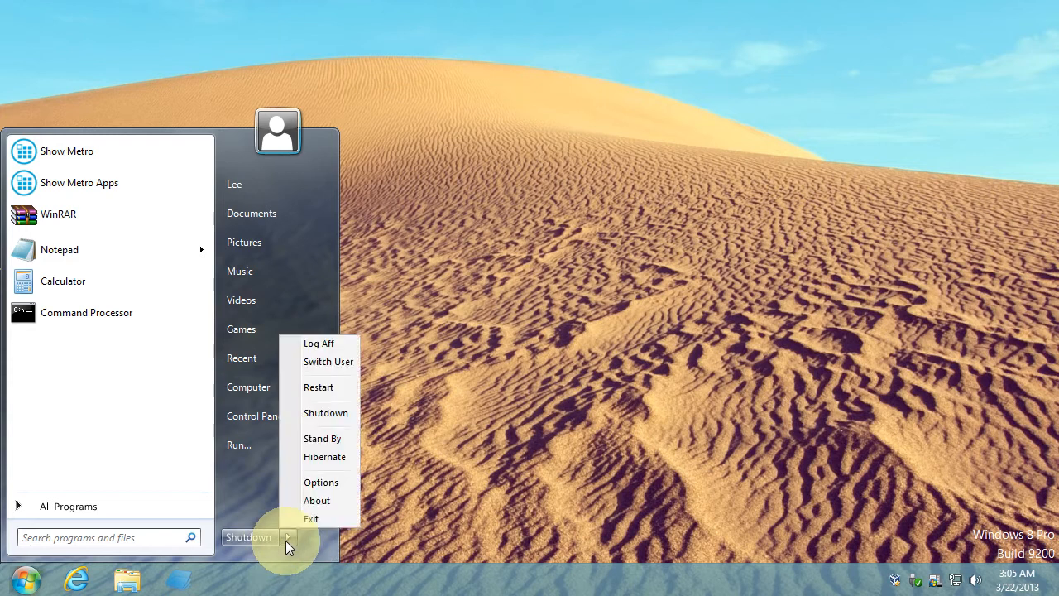
pyautogui.click(295, 484)
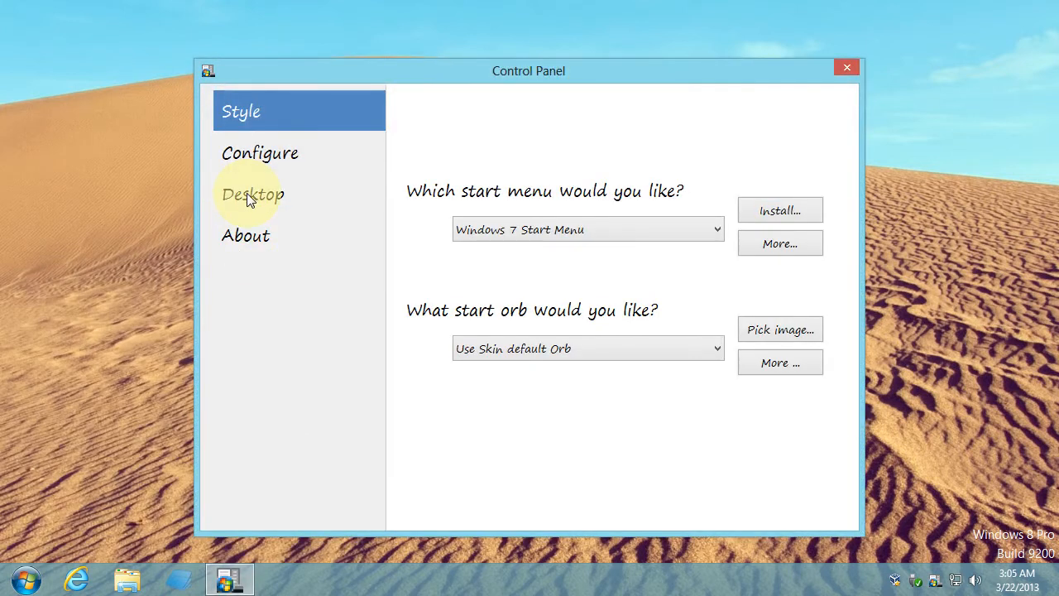
pyautogui.click(250, 197)
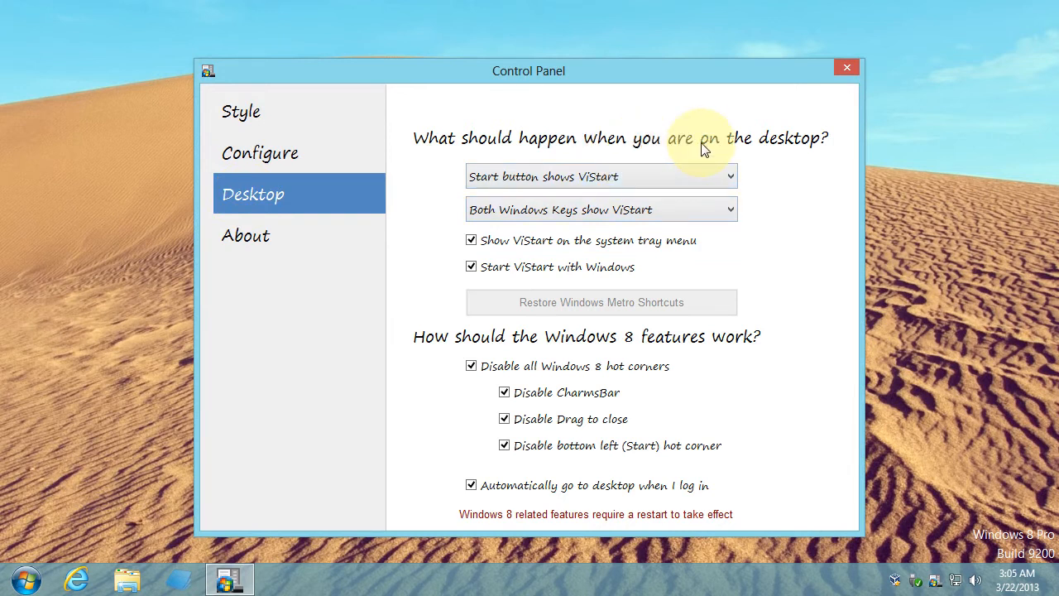
pyautogui.click(561, 182)
pyautogui.click(560, 182)
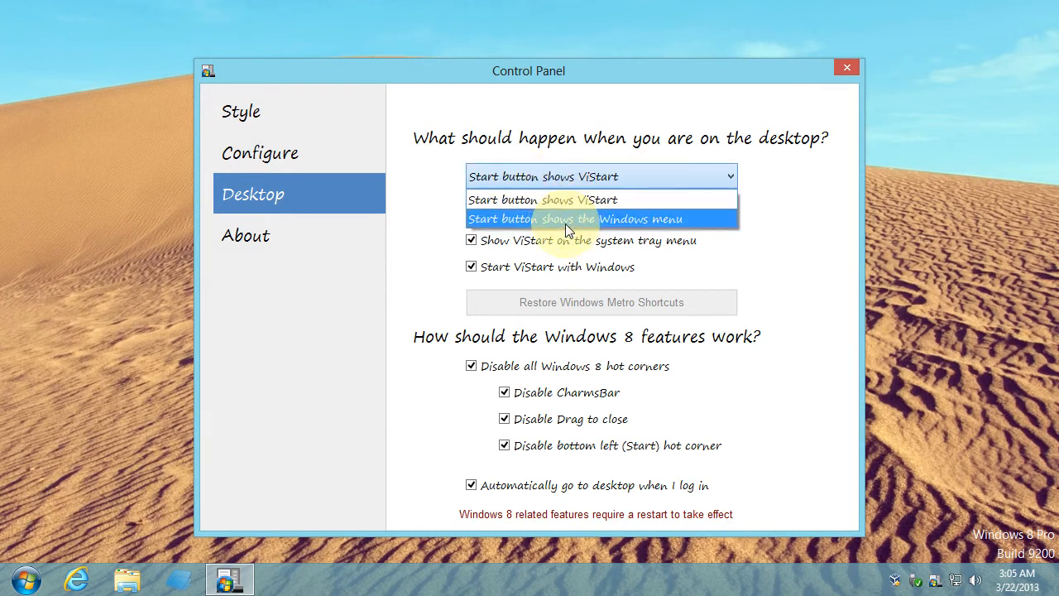
pyautogui.click(407, 216)
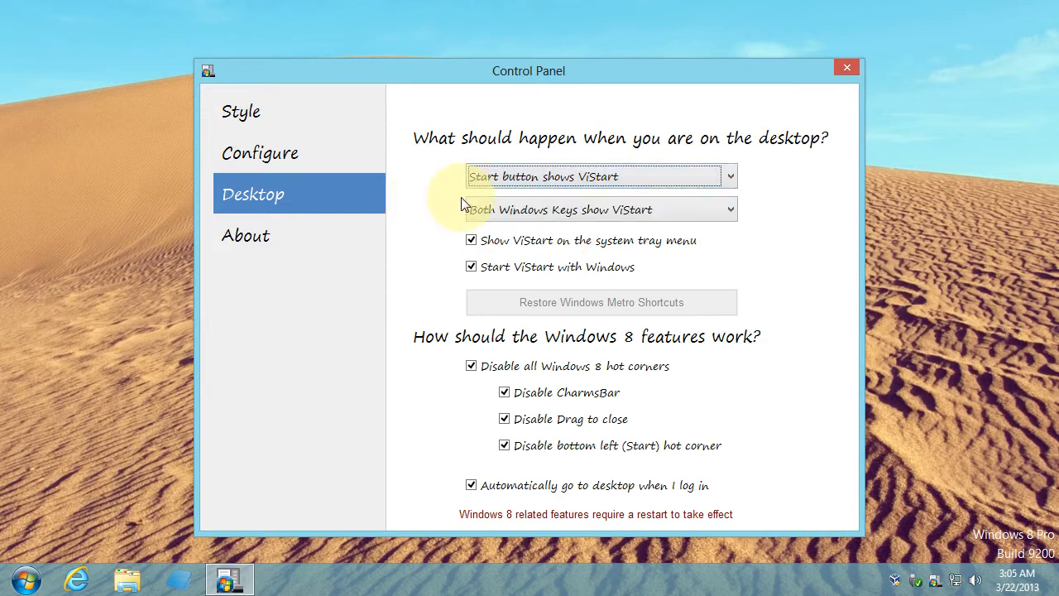
pyautogui.click(490, 176)
pyautogui.click(490, 178)
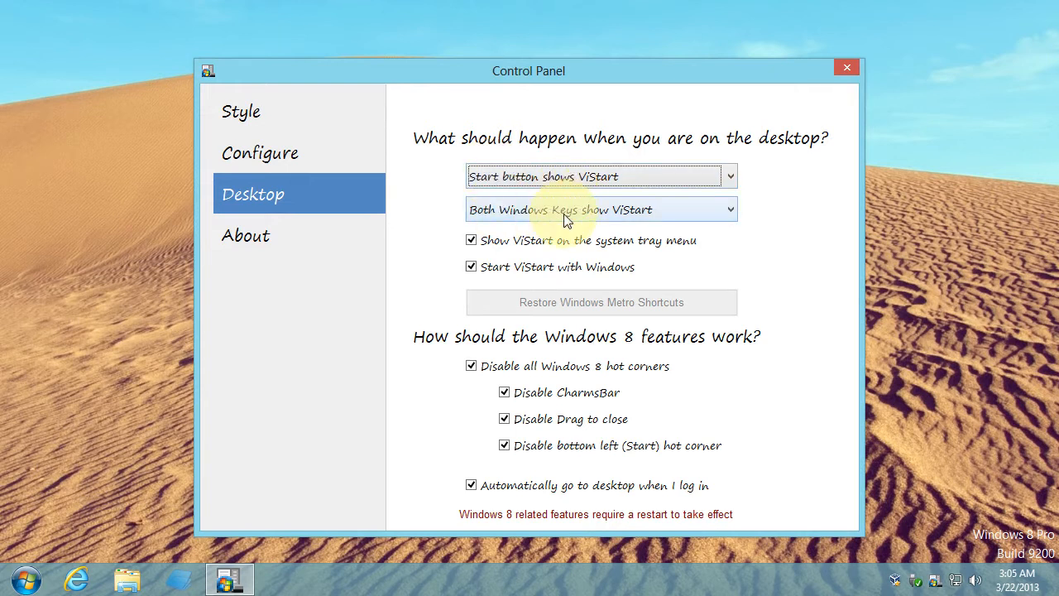
pyautogui.click(602, 217)
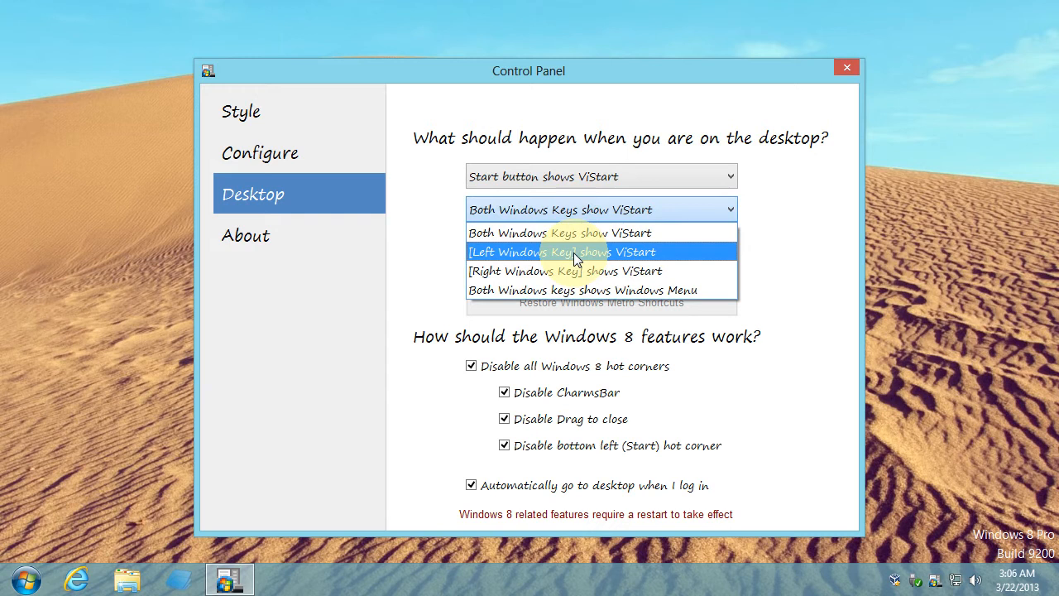
pyautogui.click(426, 245)
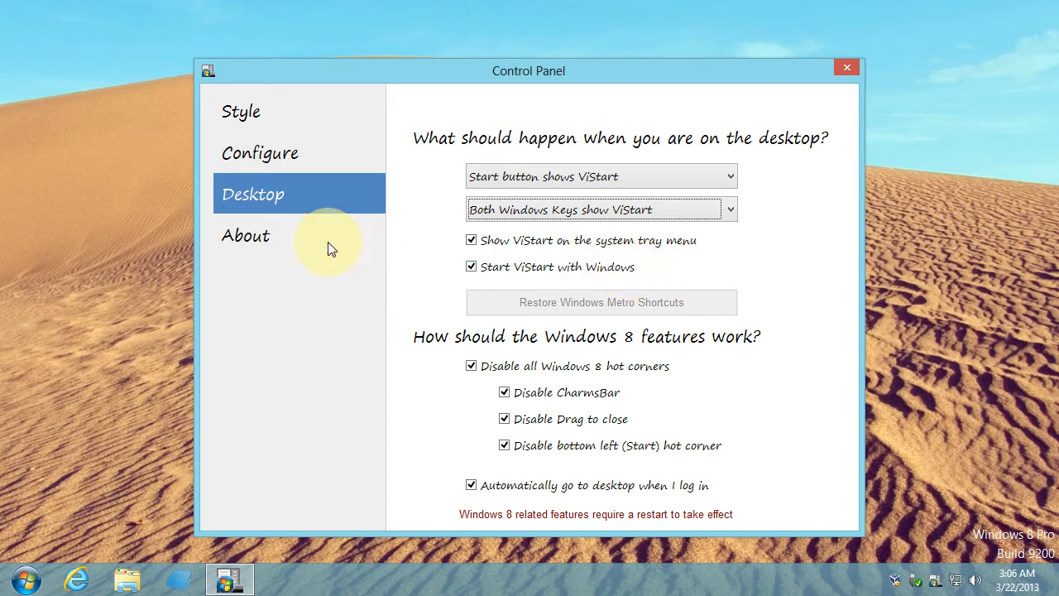
# Turn off Show user picture in the Configure settings and check the effect in the start menu.
pyautogui.click(318, 158)
pyautogui.moveTo(853, 222); pyautogui.dragTo(844, 154)
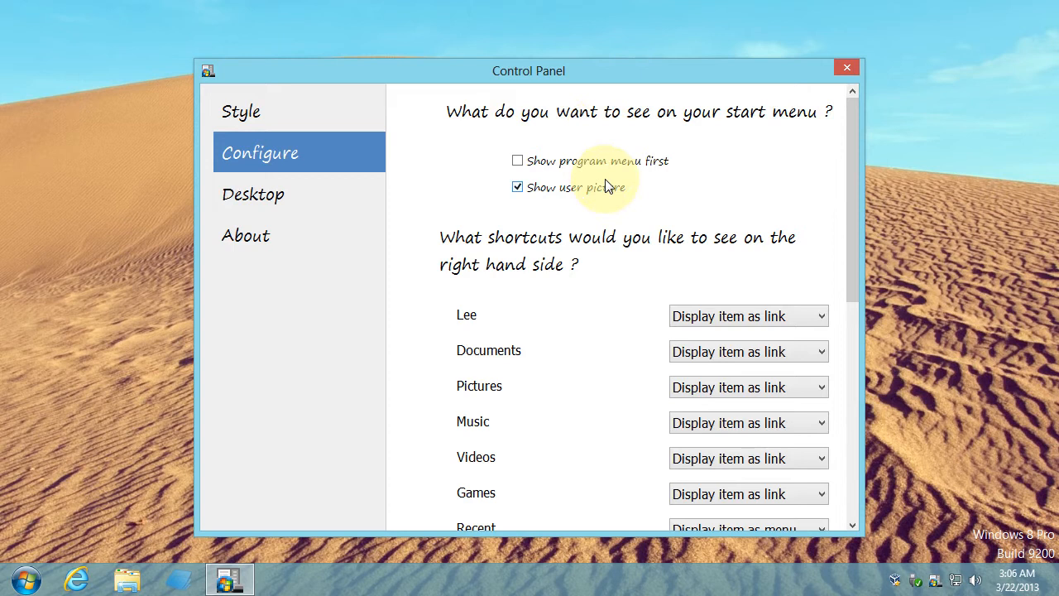
pyautogui.click(27, 579)
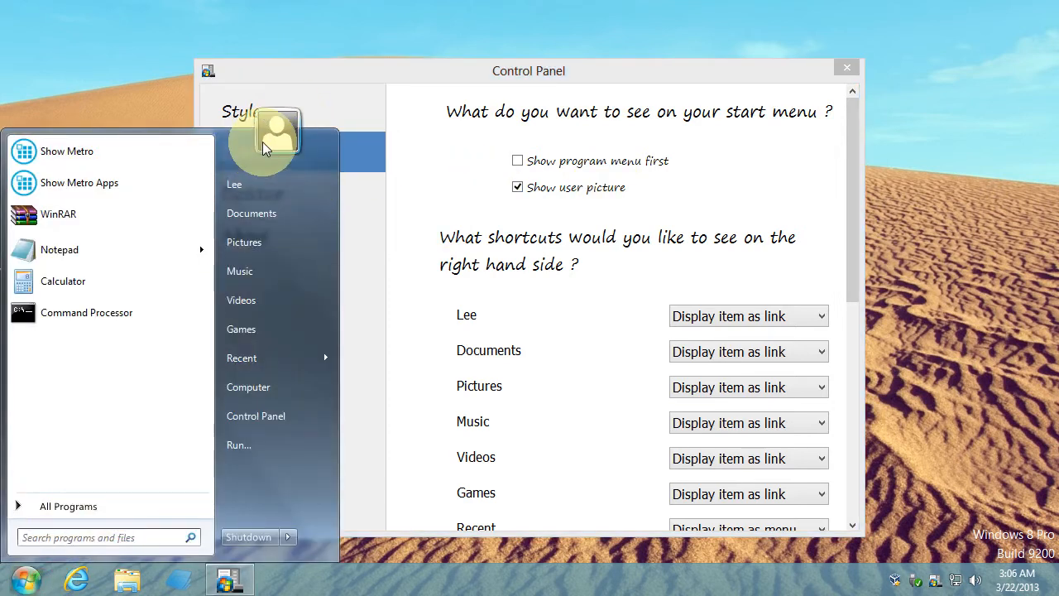
pyautogui.click(517, 187)
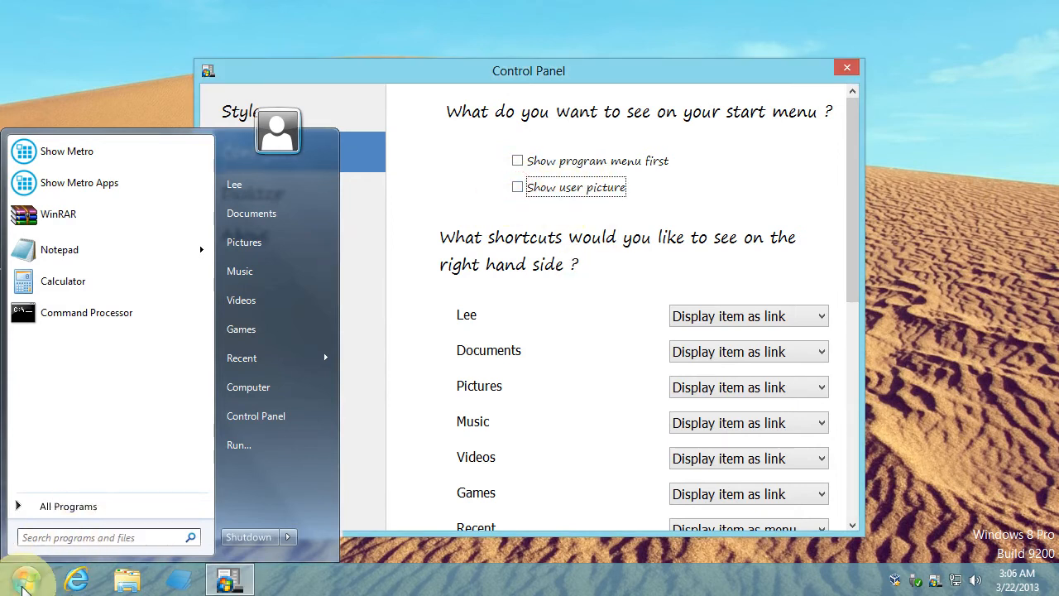
pyautogui.click(25, 581)
pyautogui.click(25, 582)
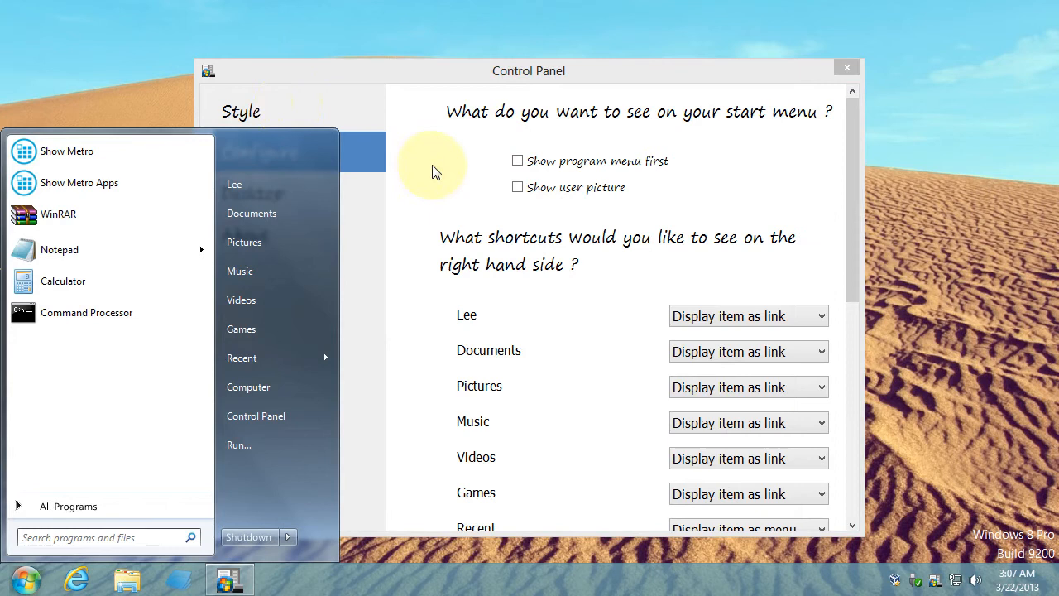
# Enable Show program menu first and check how the start menu switches between all programs and frequent programs.
pyautogui.click(522, 164)
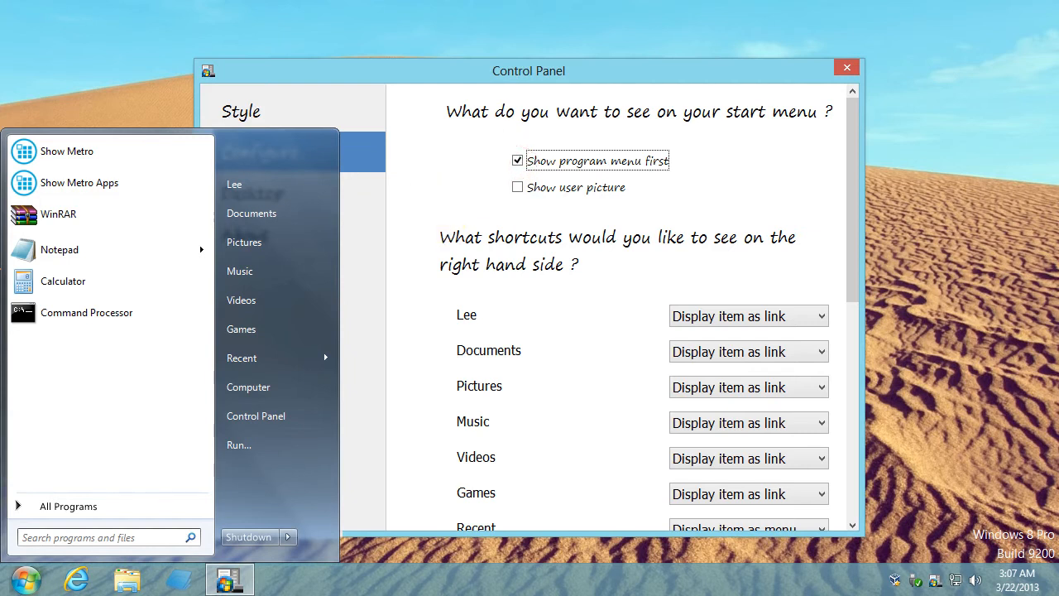
pyautogui.click(25, 586)
pyautogui.click(24, 586)
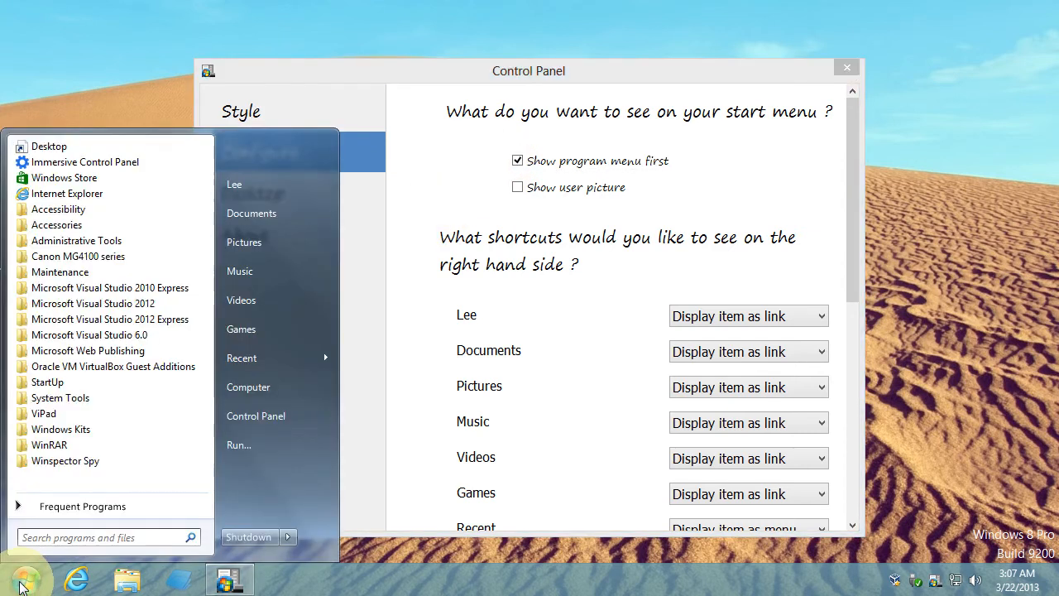
pyautogui.click(50, 506)
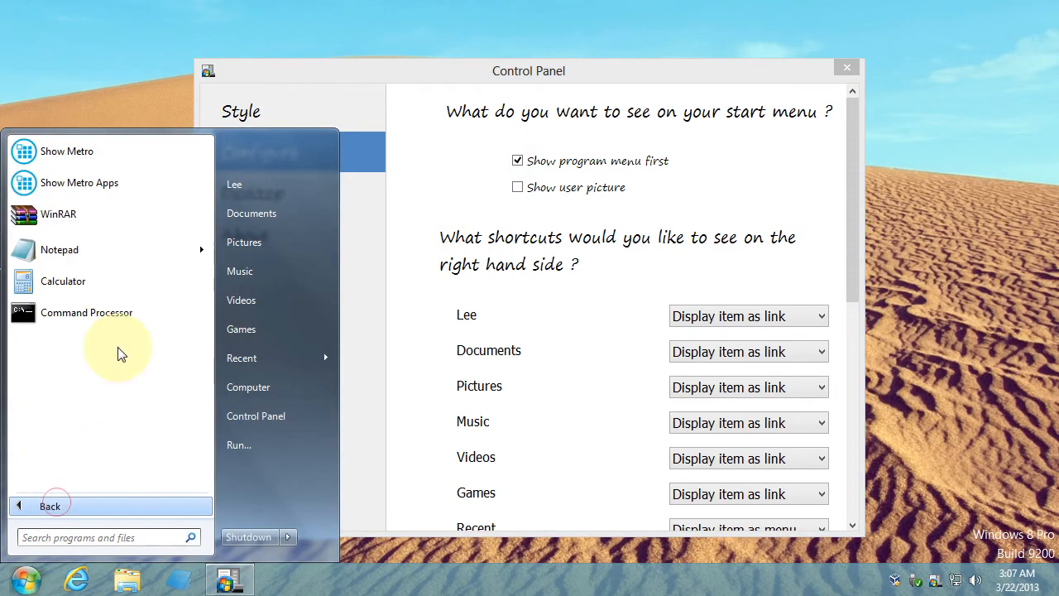
pyautogui.click(48, 506)
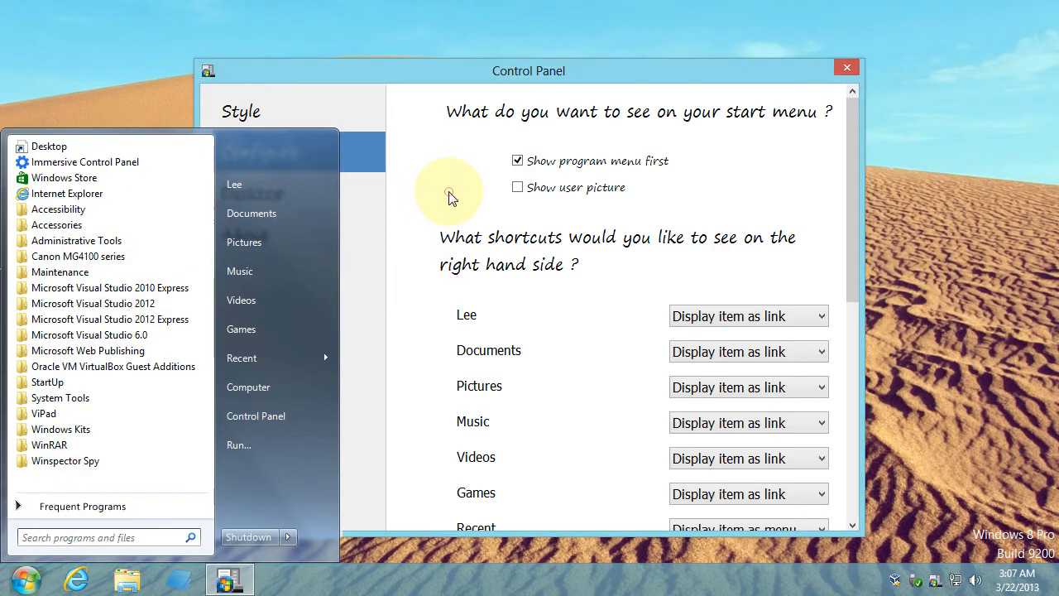
pyautogui.click(26, 579)
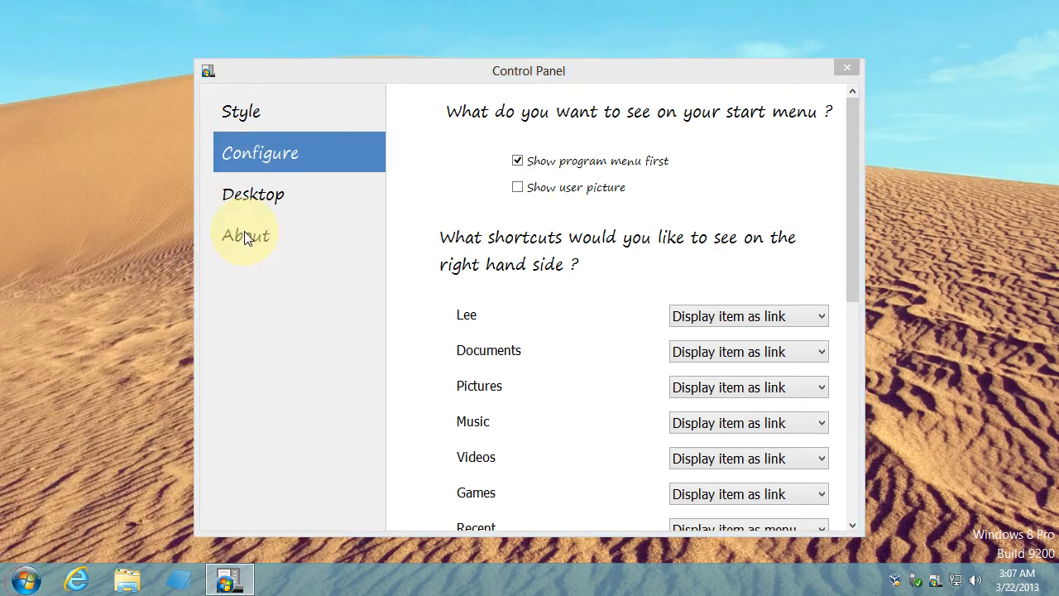
# Review the installed start menu choices in the Style settings and open the online gallery for more skins.
pyautogui.click(246, 111)
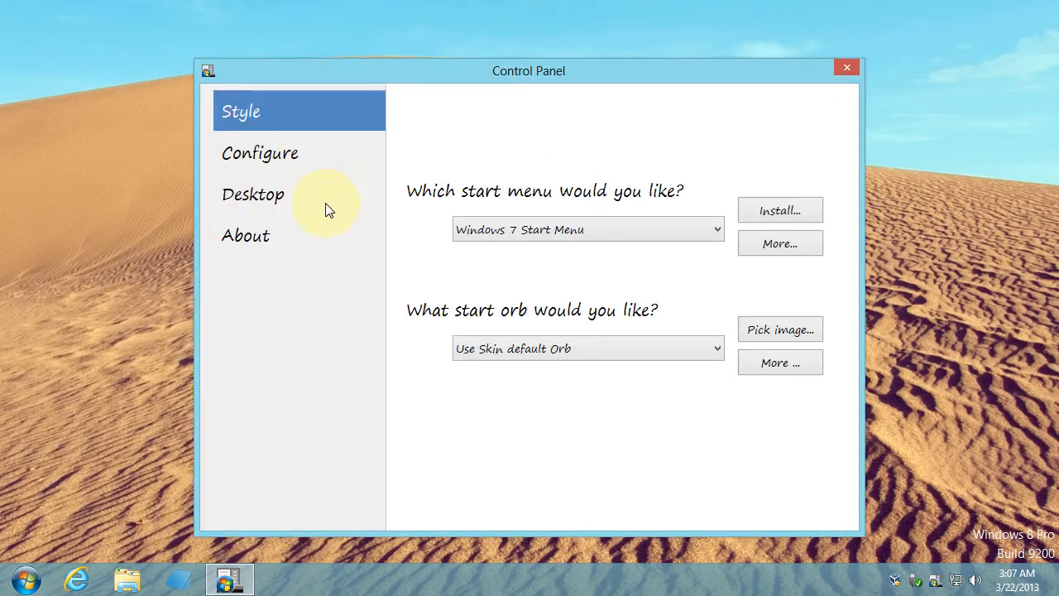
pyautogui.click(787, 211)
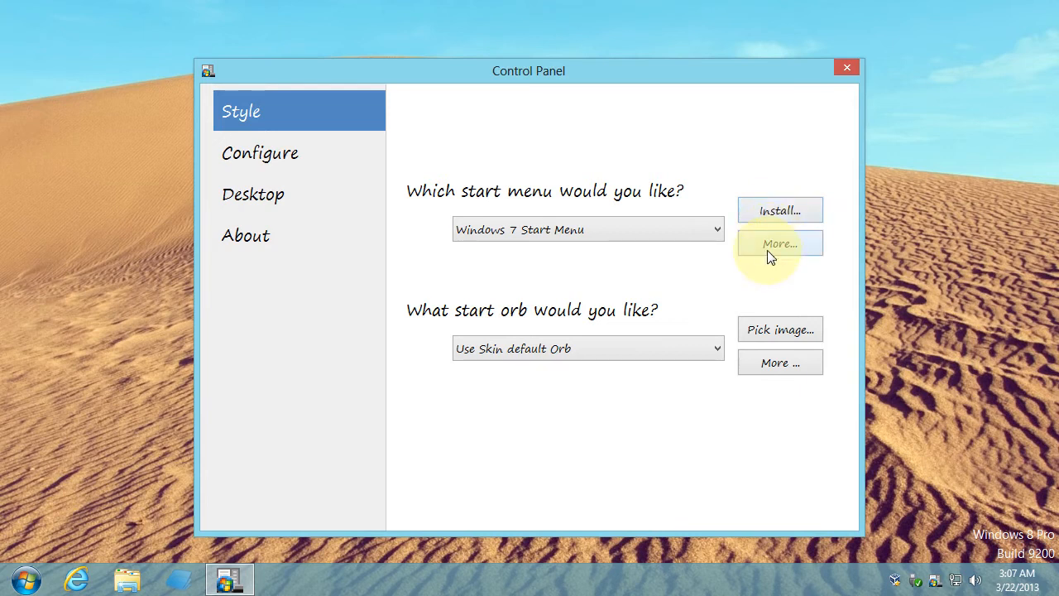
pyautogui.click(462, 225)
pyautogui.click(470, 230)
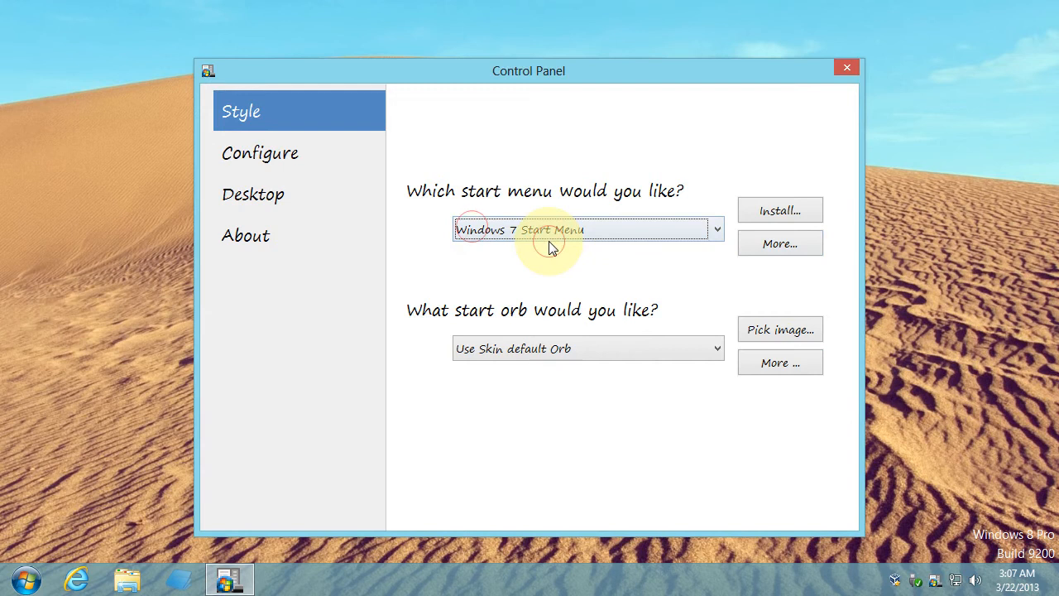
pyautogui.click(763, 255)
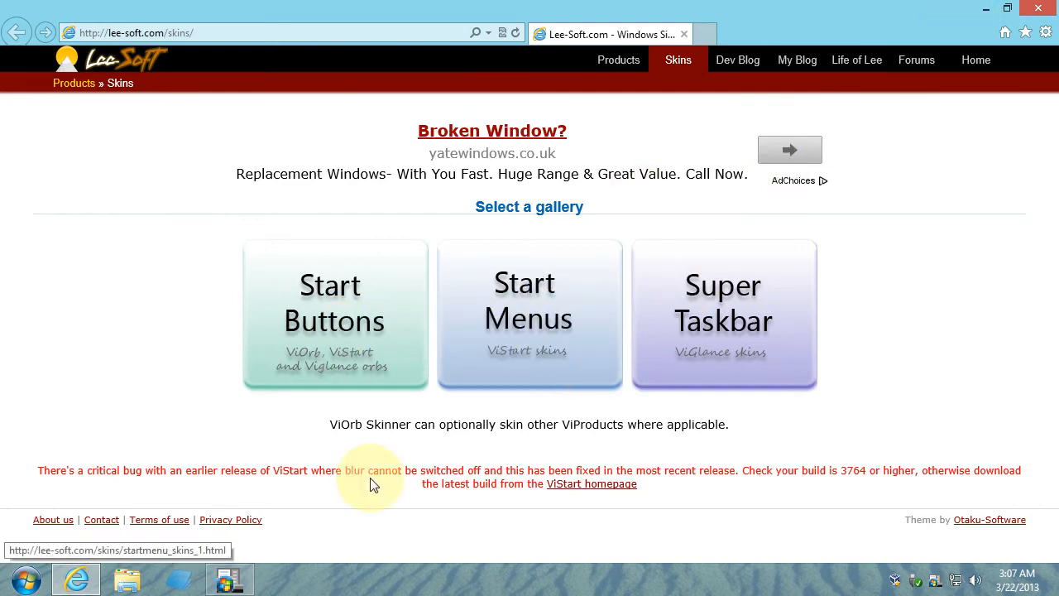
# Look through the Start Buttons gallery of orb skins and return to the gallery selection.
pyautogui.click(282, 327)
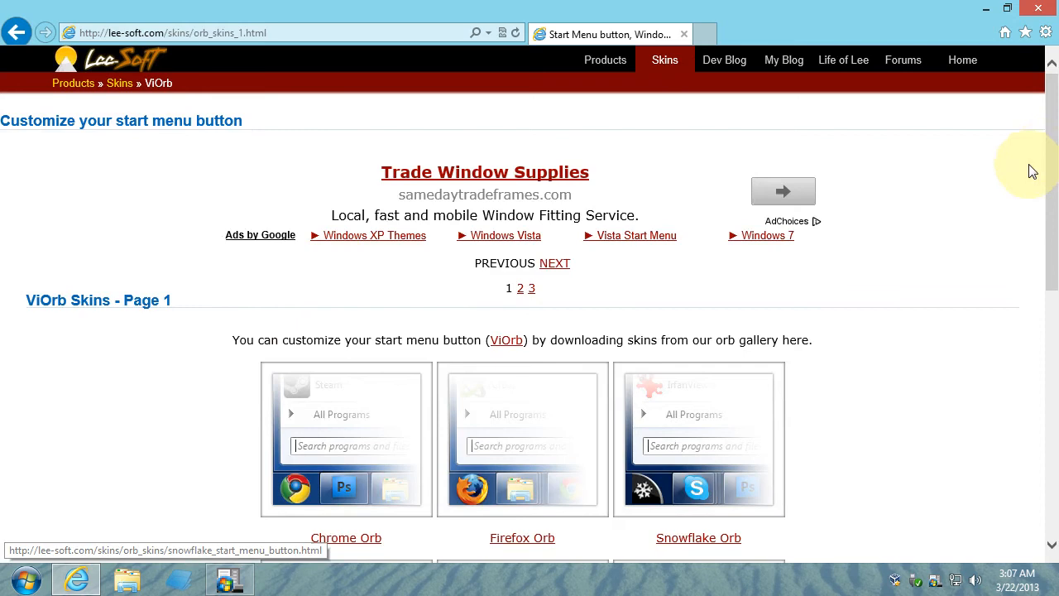
pyautogui.moveTo(1049, 171); pyautogui.dragTo(1023, 198)
pyautogui.click(24, 41)
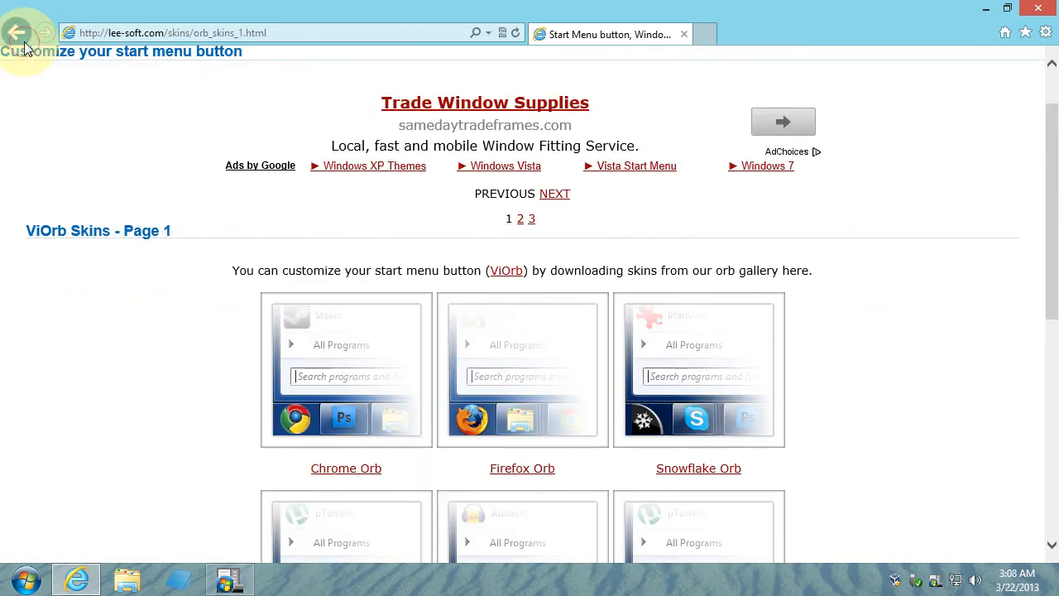
# Browse the Start Menus gallery through to page 2 and open the ViStart Ubuntu skin.
pyautogui.click(515, 340)
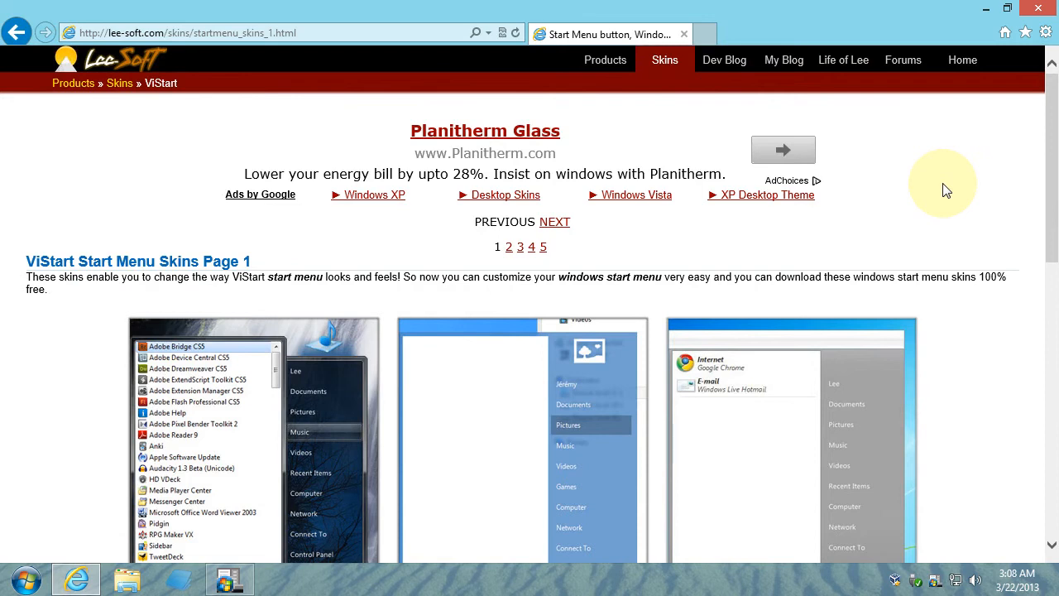
pyautogui.scroll(-10, 944, 189)
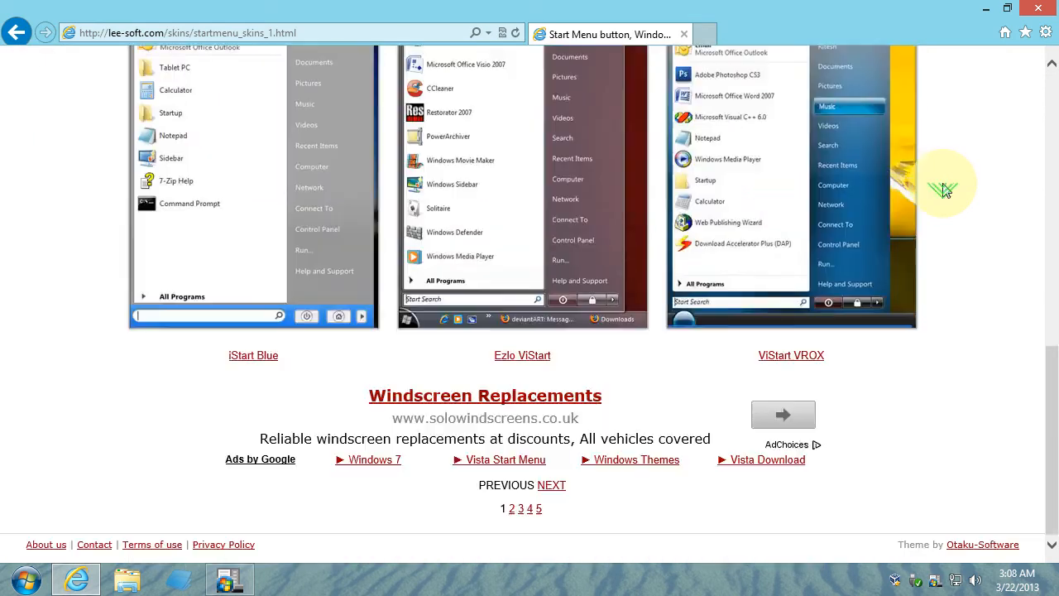
pyautogui.click(553, 485)
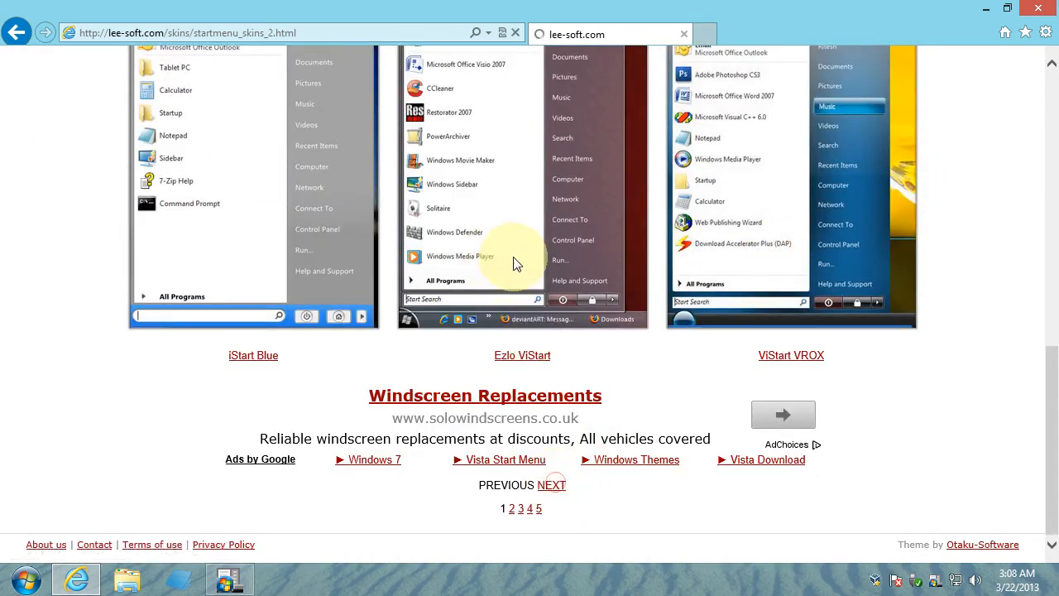
pyautogui.scroll(-1, 618, 323)
pyautogui.scroll(-2, 618, 316)
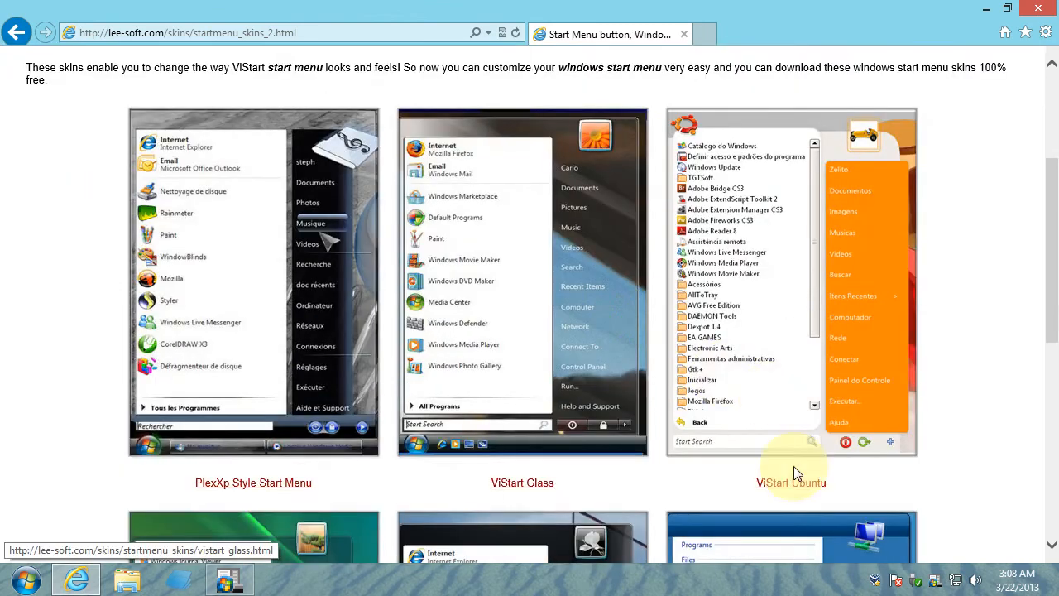
pyautogui.click(789, 487)
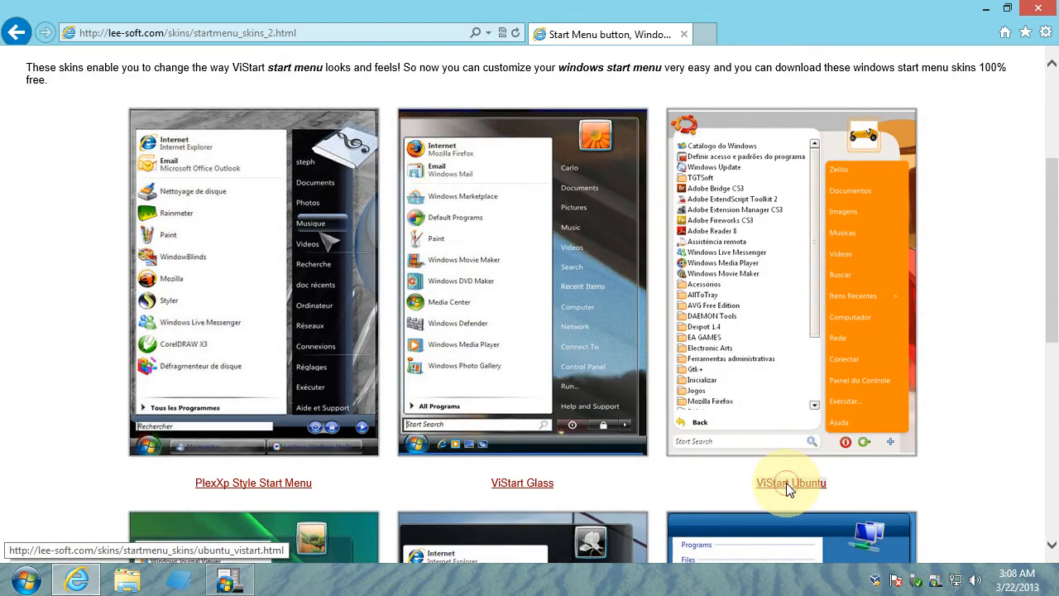
# Download and run ViStart Ubuntu.exe, allowing it to make changes to the computer.
pyautogui.scroll(-3, 693, 375)
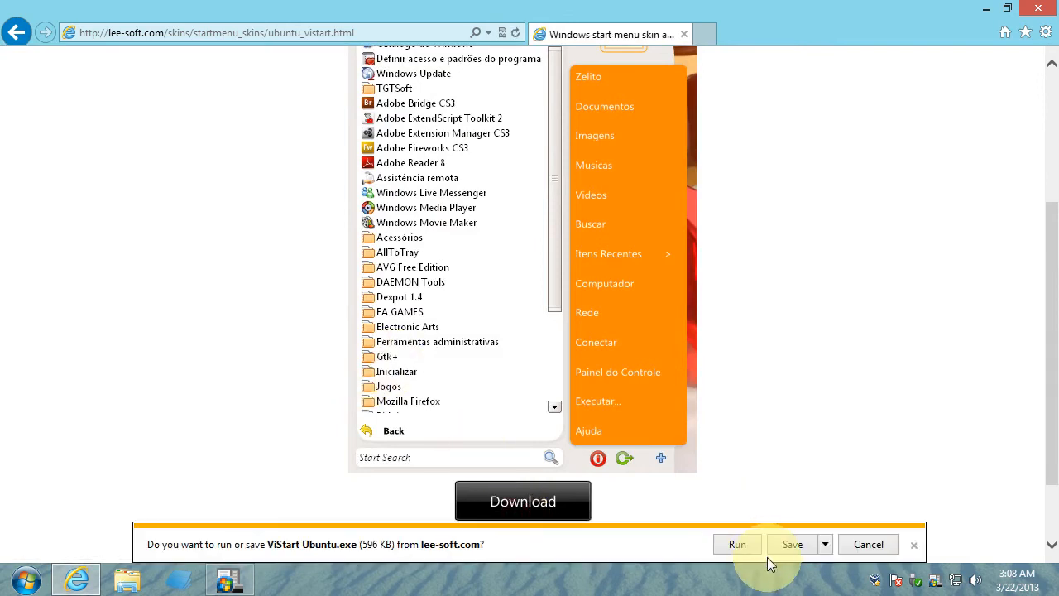
pyautogui.click(736, 544)
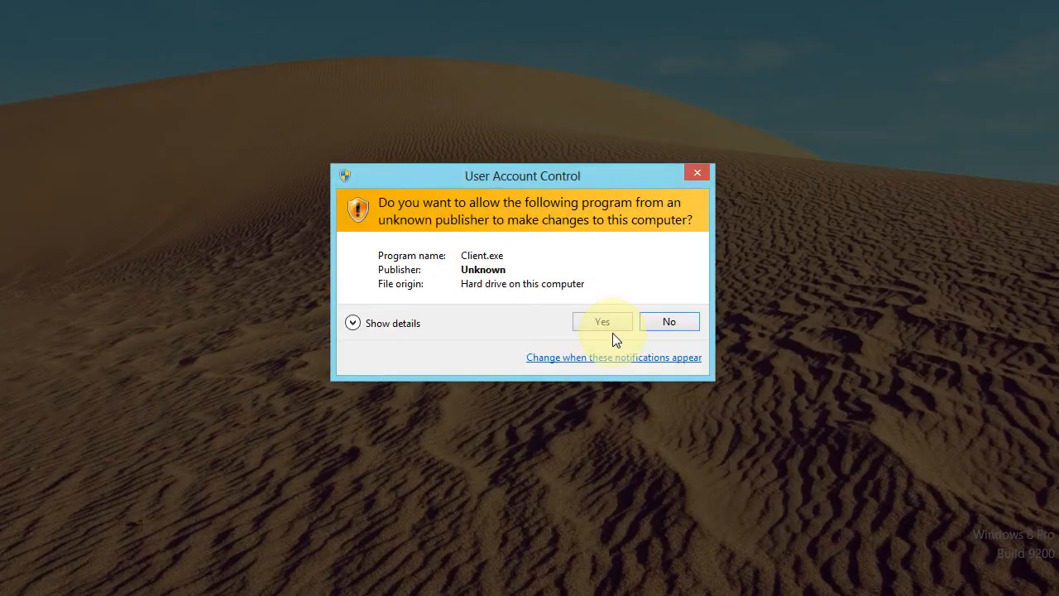
pyautogui.click(611, 327)
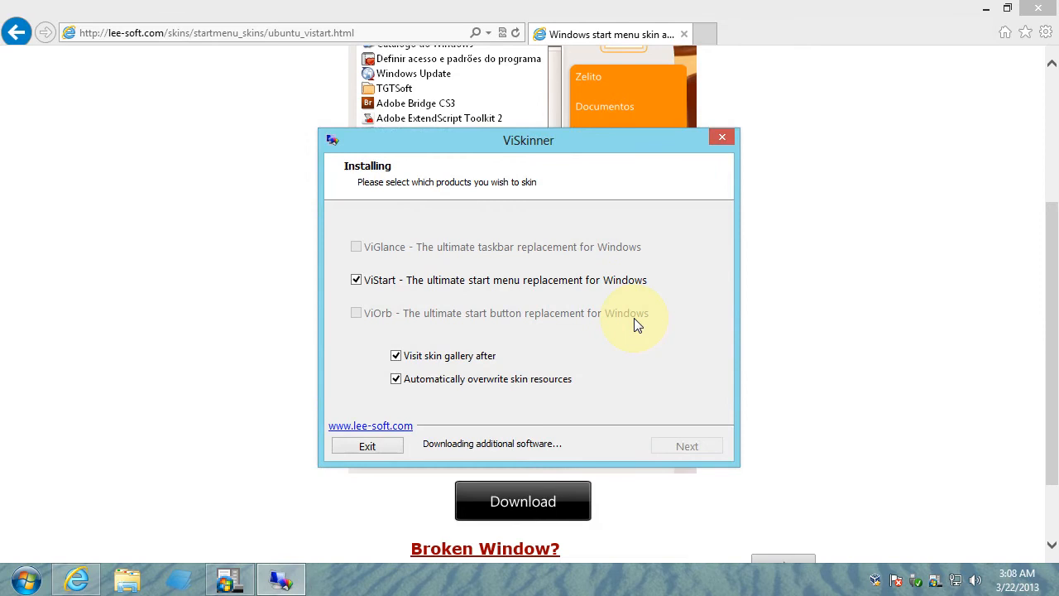
# Install the Ubuntu skin for ViStart with the gallery visit turned off and view the start menu beside the Control Panel.
pyautogui.click(460, 365)
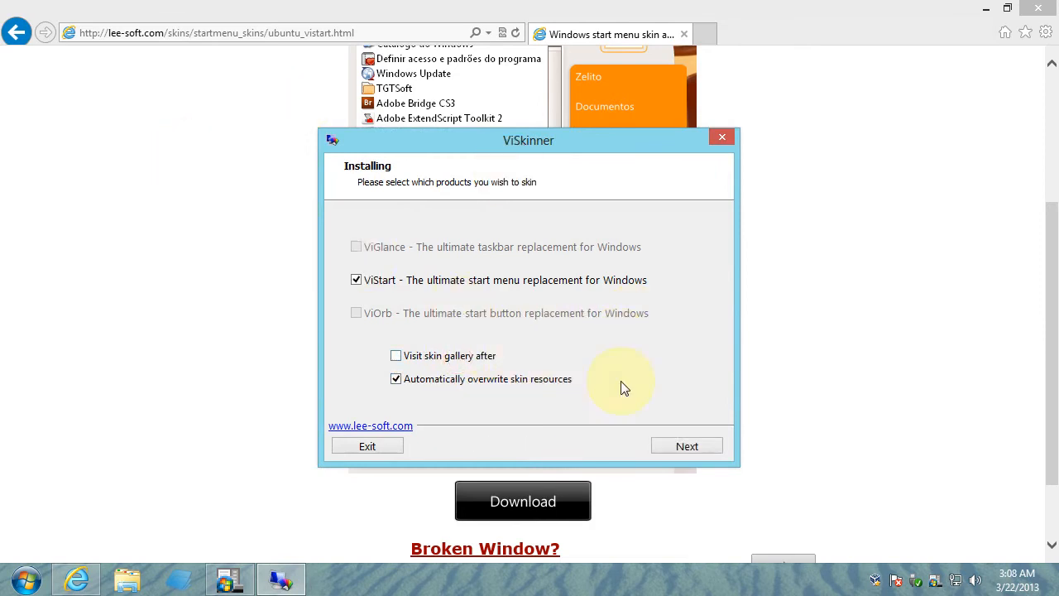
pyautogui.click(662, 446)
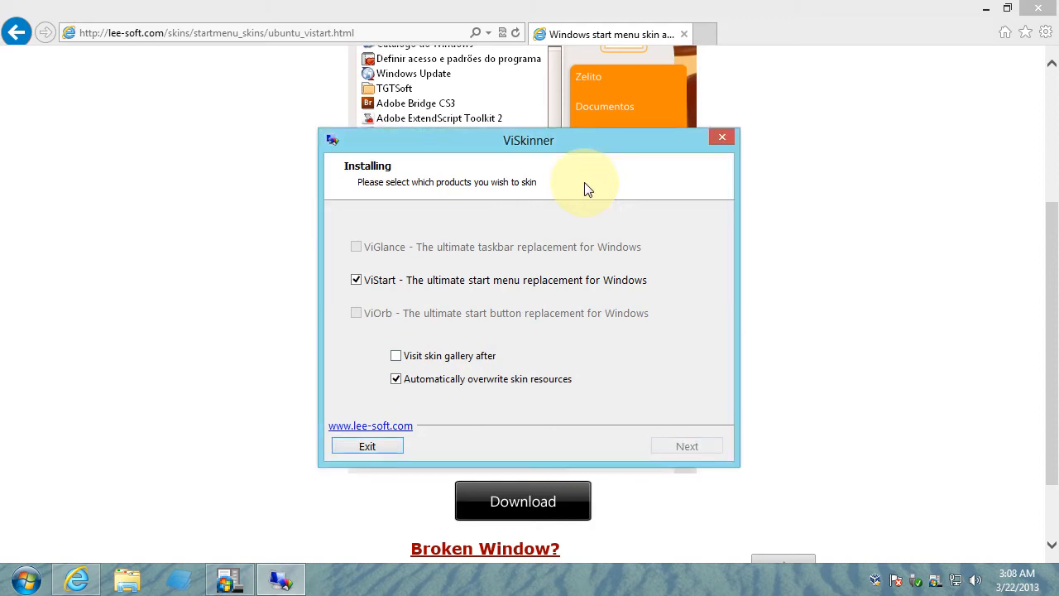
pyautogui.click(23, 584)
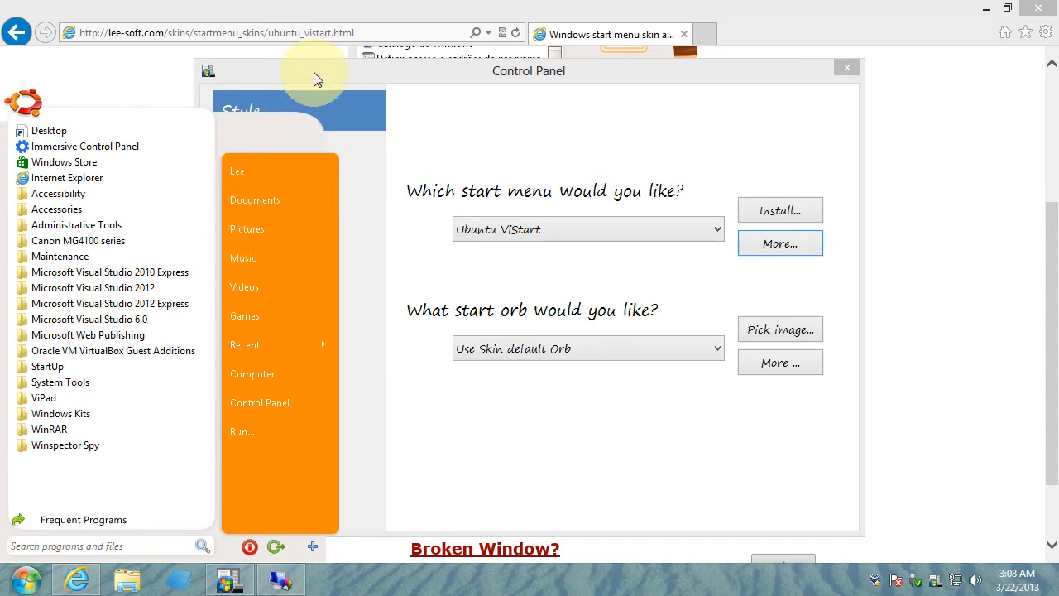
pyautogui.moveTo(331, 78); pyautogui.dragTo(505, 47)
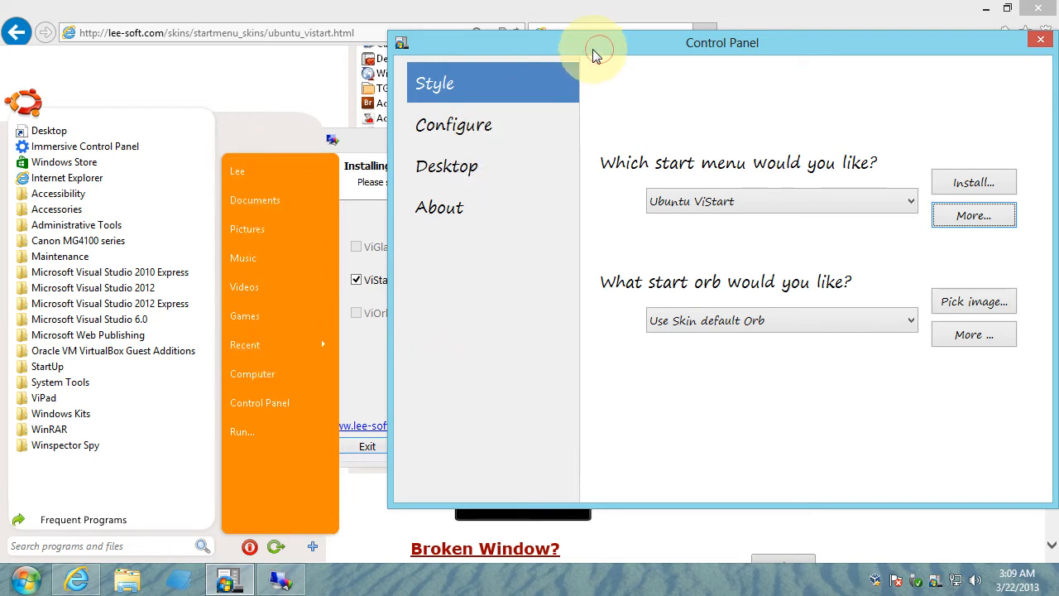
pyautogui.moveTo(600, 48); pyautogui.dragTo(591, 48)
# Close the ViStart Control Panel and the ViSkinner installer, and minimise the browser to show the desktop.
pyautogui.click(1033, 39)
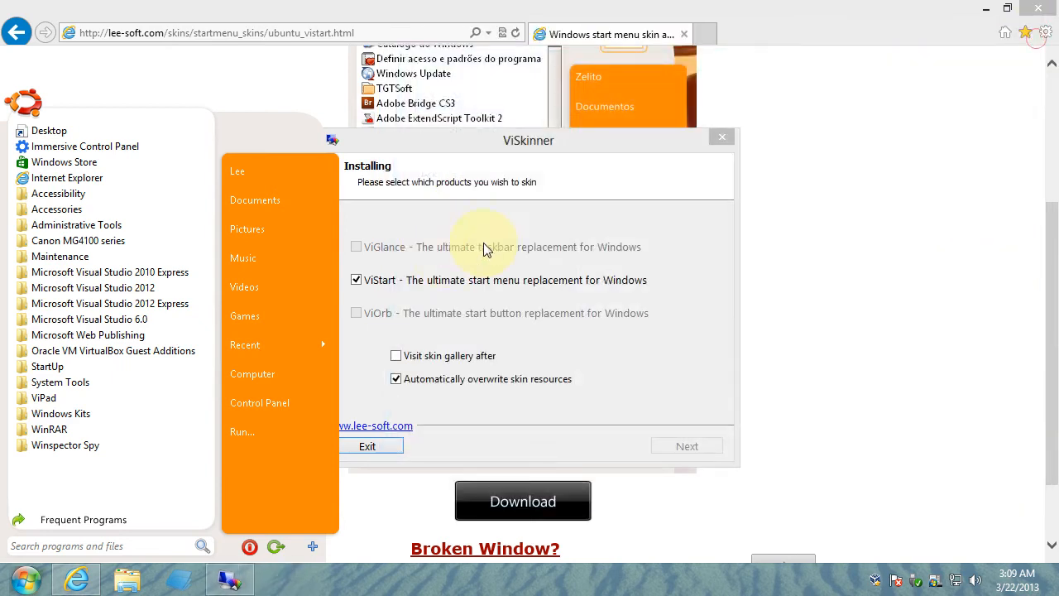
pyautogui.click(382, 450)
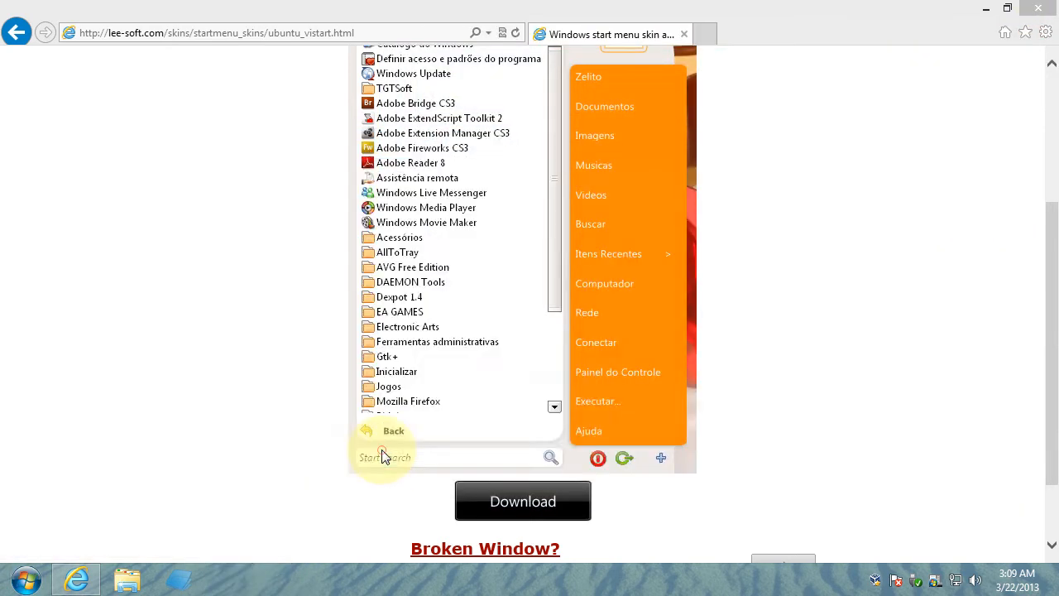
pyautogui.click(983, 9)
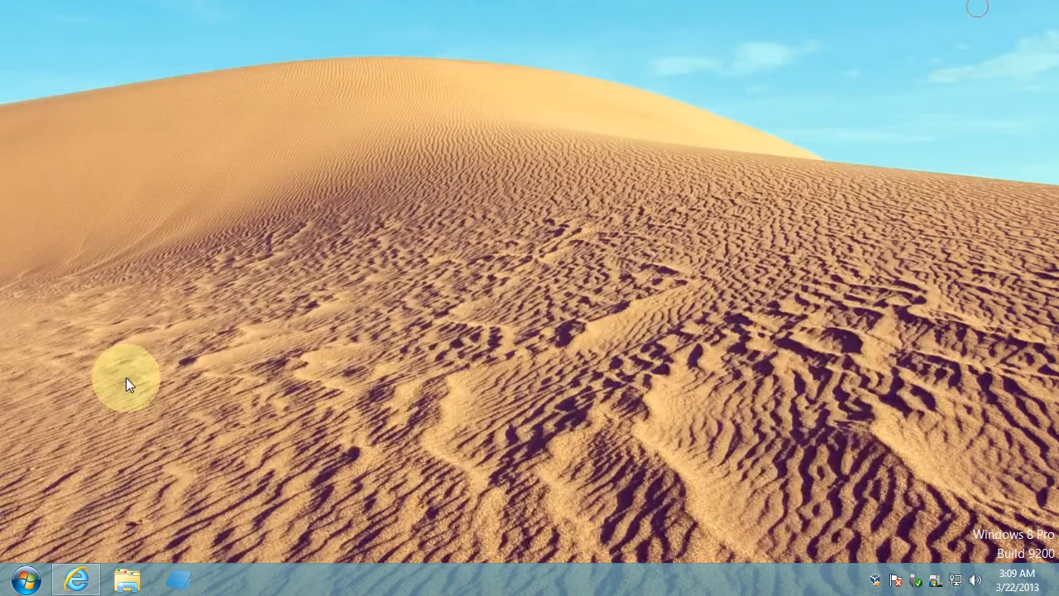
# Set the start menu's Videos entry to pop out its folder contents, and open and close the Music folder.
pyautogui.click(28, 581)
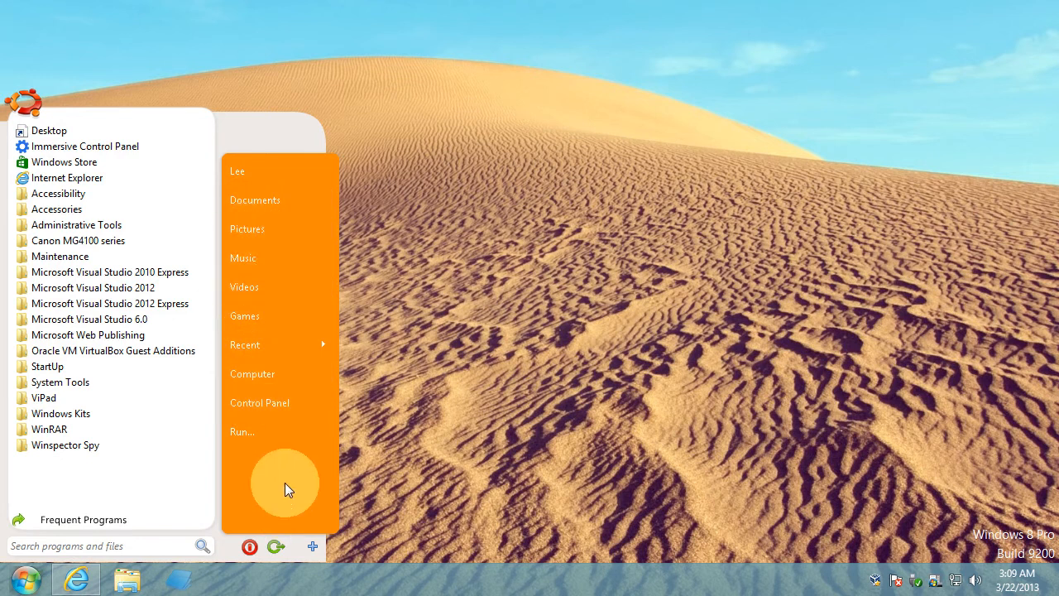
pyautogui.rightClick(250, 290)
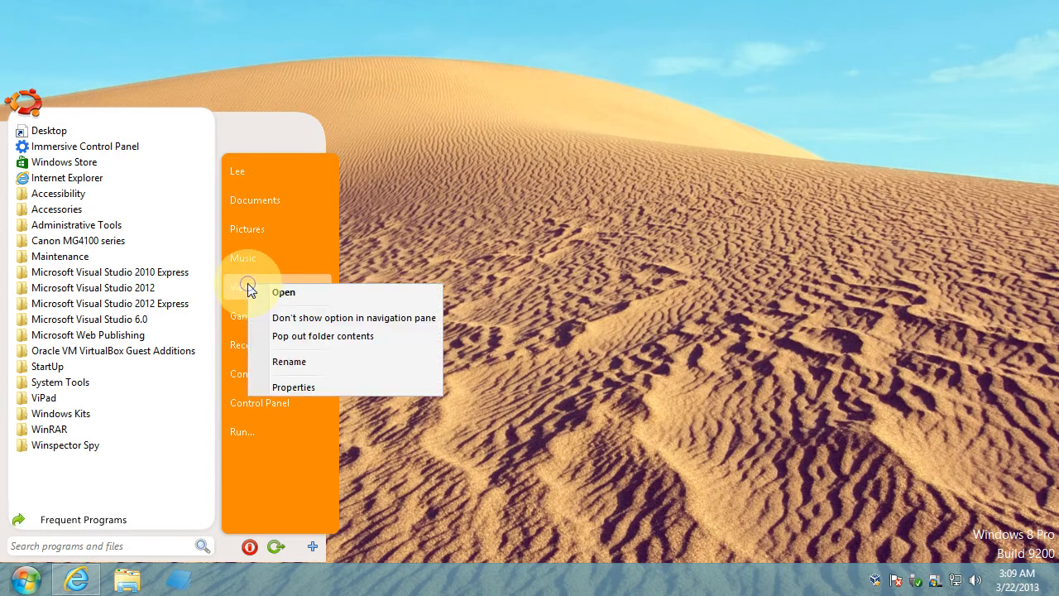
pyautogui.click(296, 339)
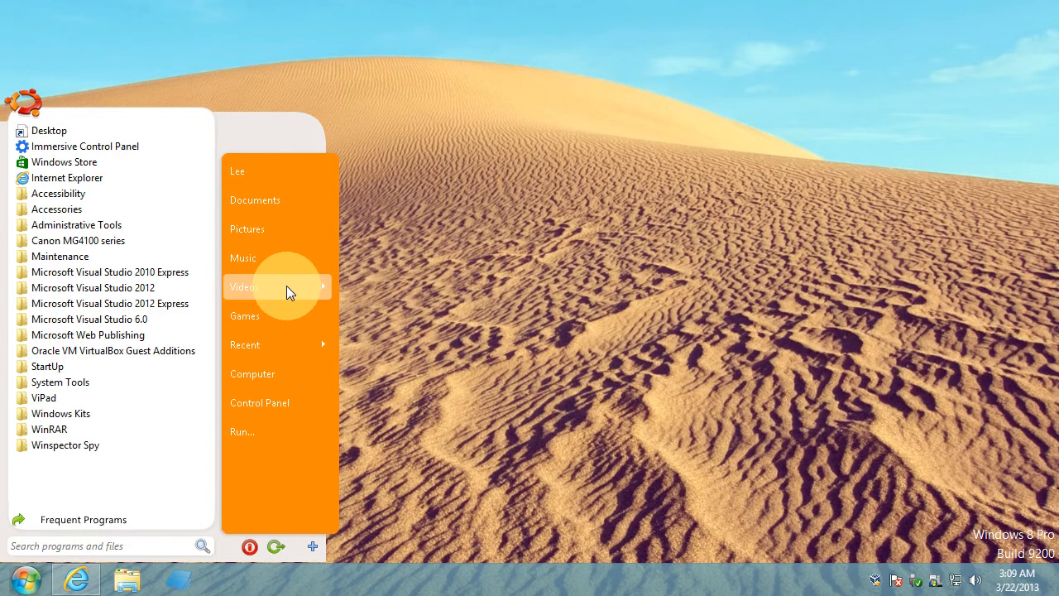
pyautogui.click(285, 262)
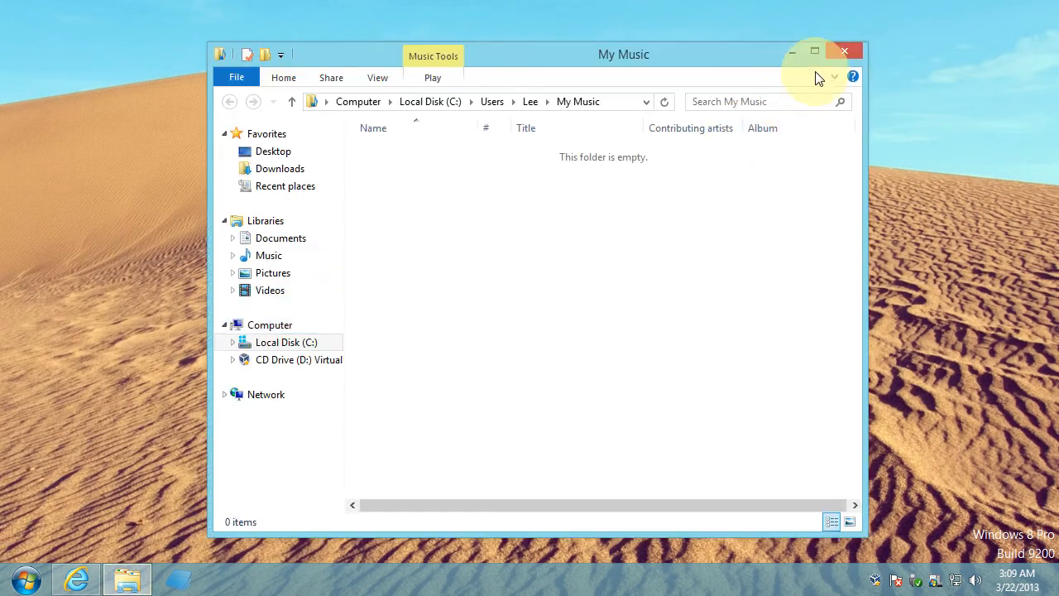
pyautogui.click(844, 51)
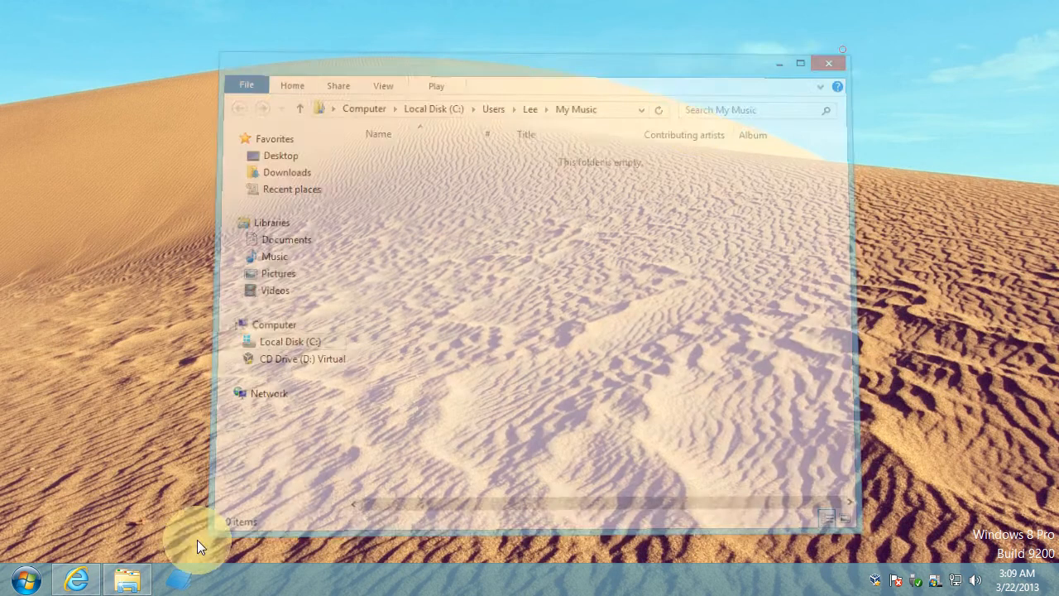
# View the Videos pop-out in the start menu and turn off popping out its folder contents.
pyautogui.click(20, 585)
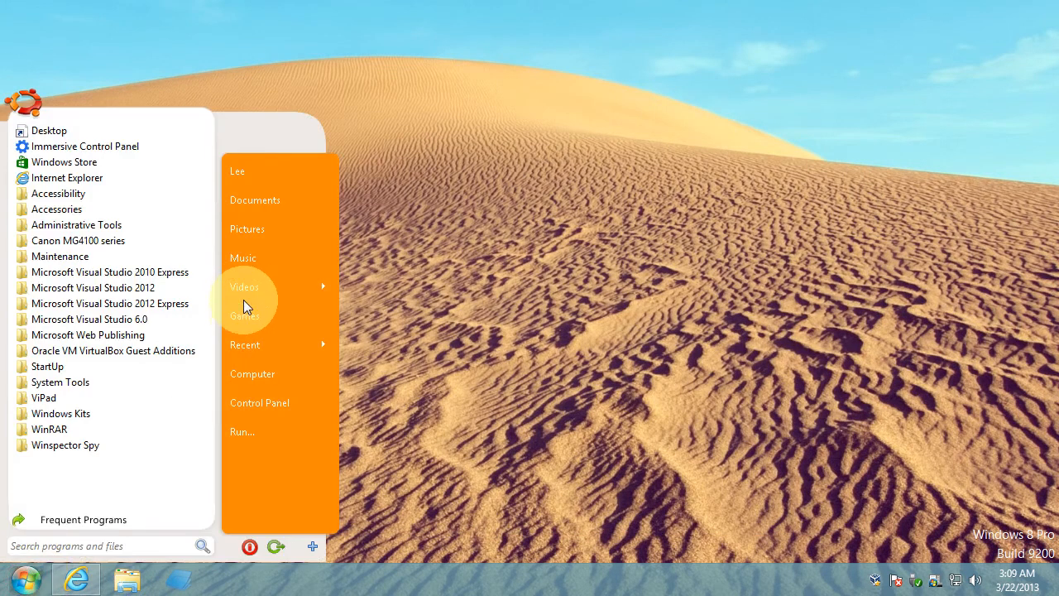
pyautogui.moveTo(244, 292)
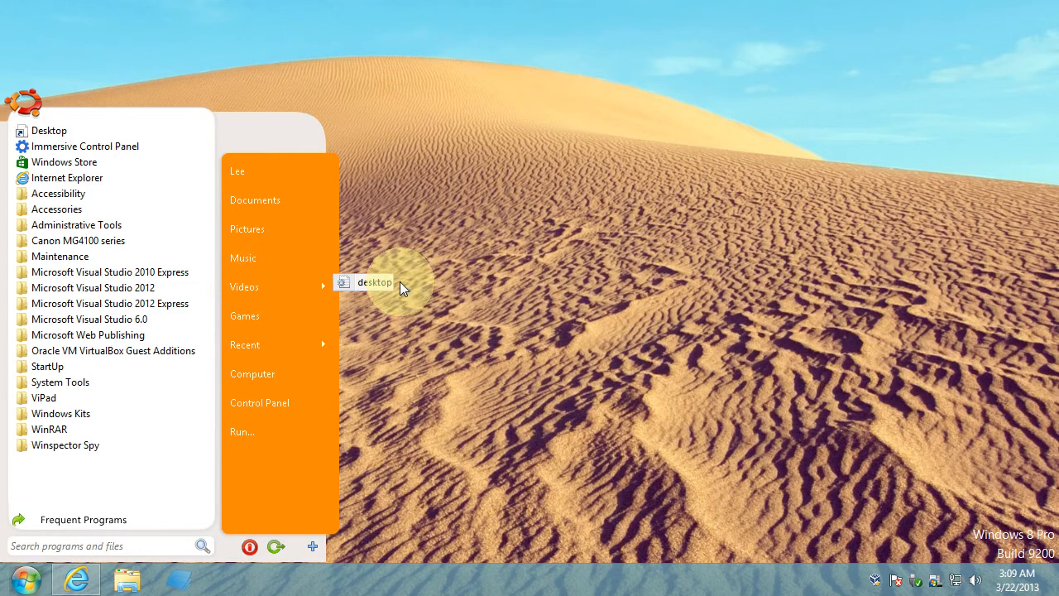
pyautogui.rightClick(266, 294)
pyautogui.click(305, 353)
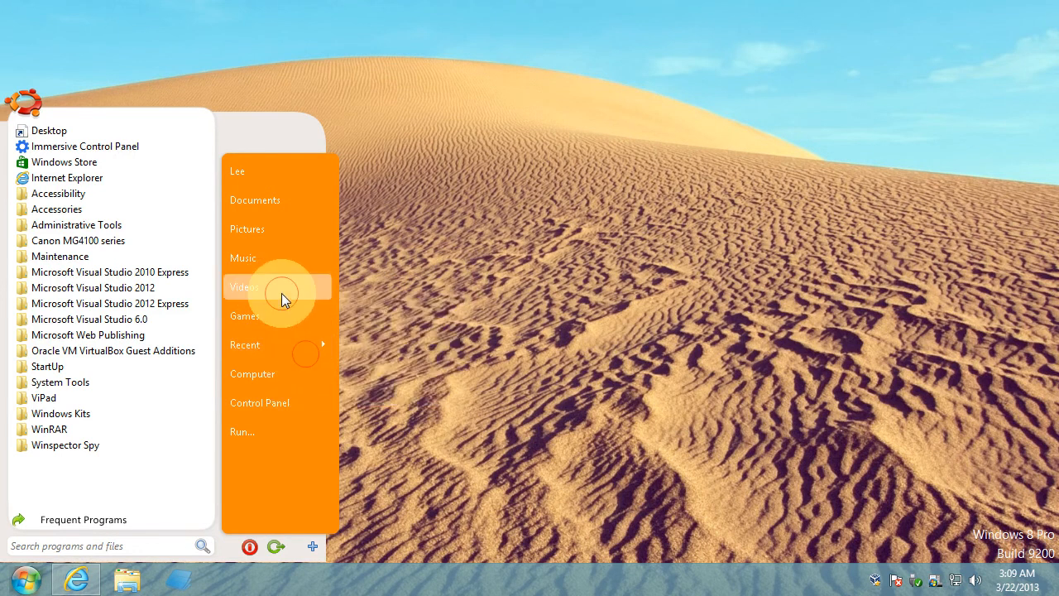
# Open the Videos folder from the start menu, create a text document named "my amazing great video" in it, and close the folder.
pyautogui.click(280, 294)
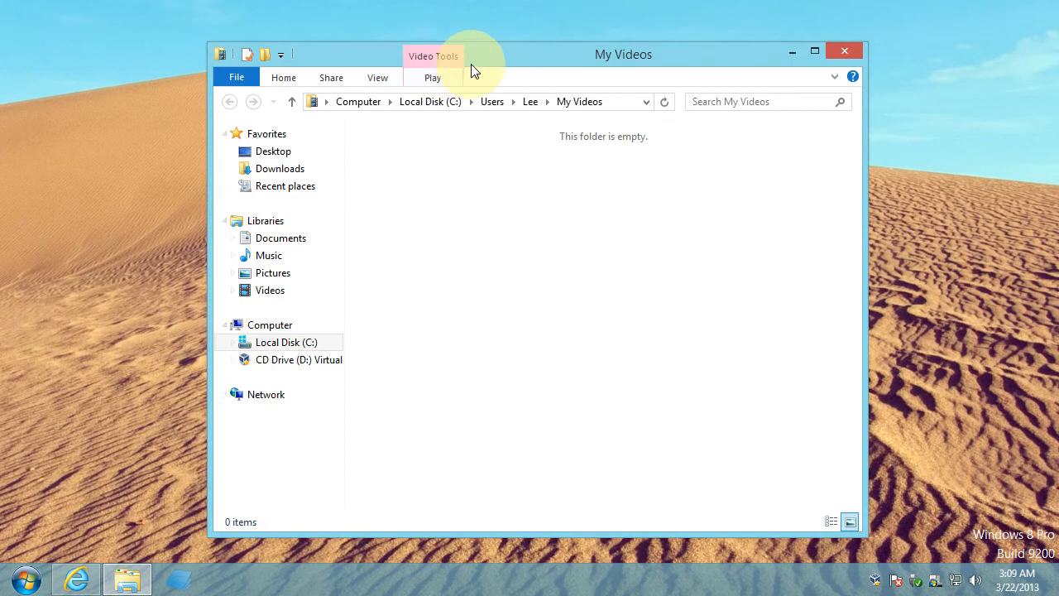
pyautogui.moveTo(487, 72); pyautogui.dragTo(508, 68)
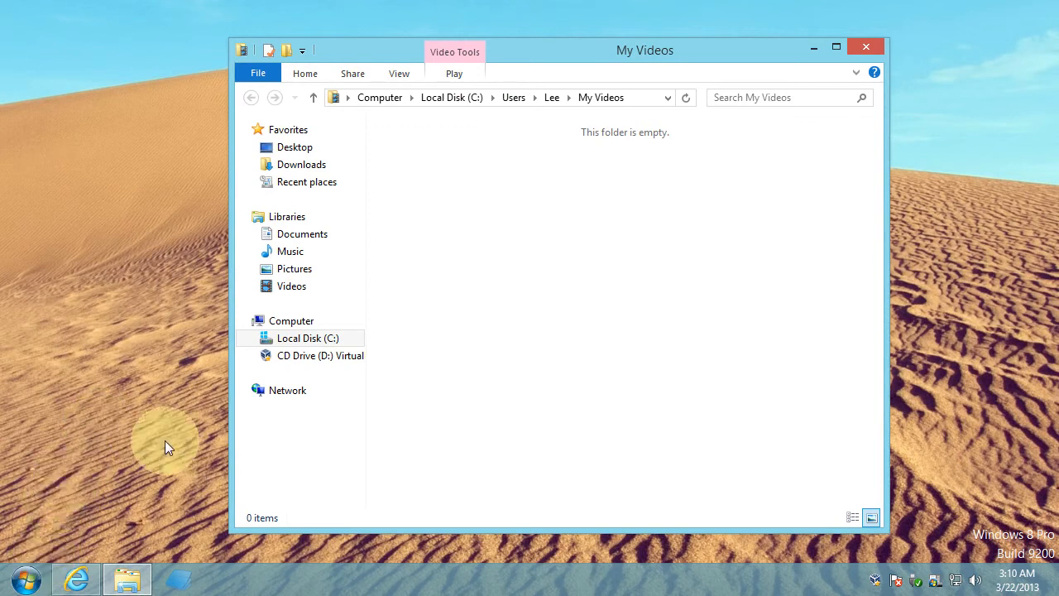
pyautogui.rightClick(487, 190)
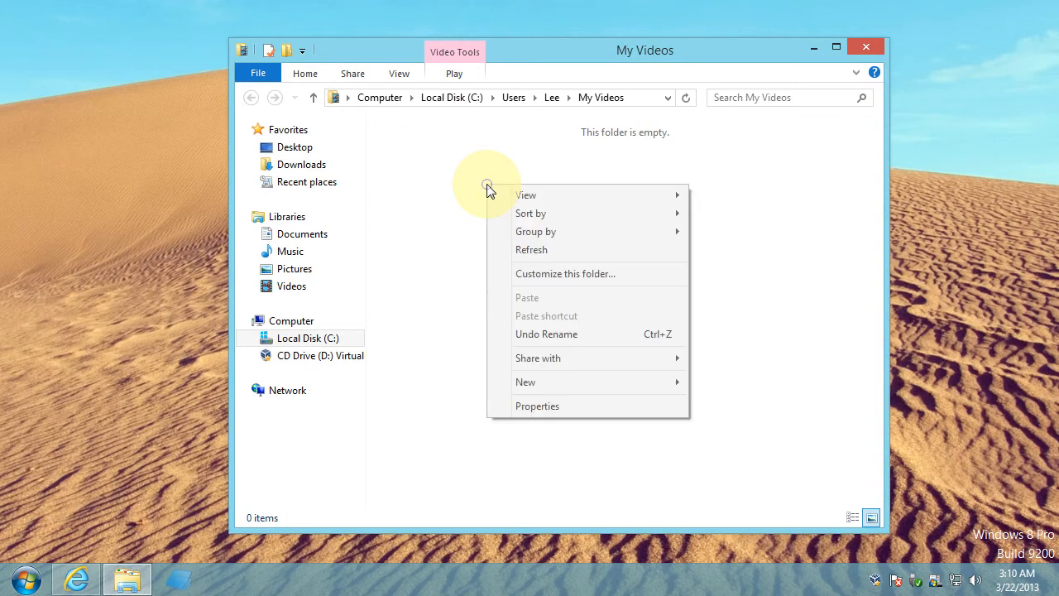
pyautogui.click(524, 382)
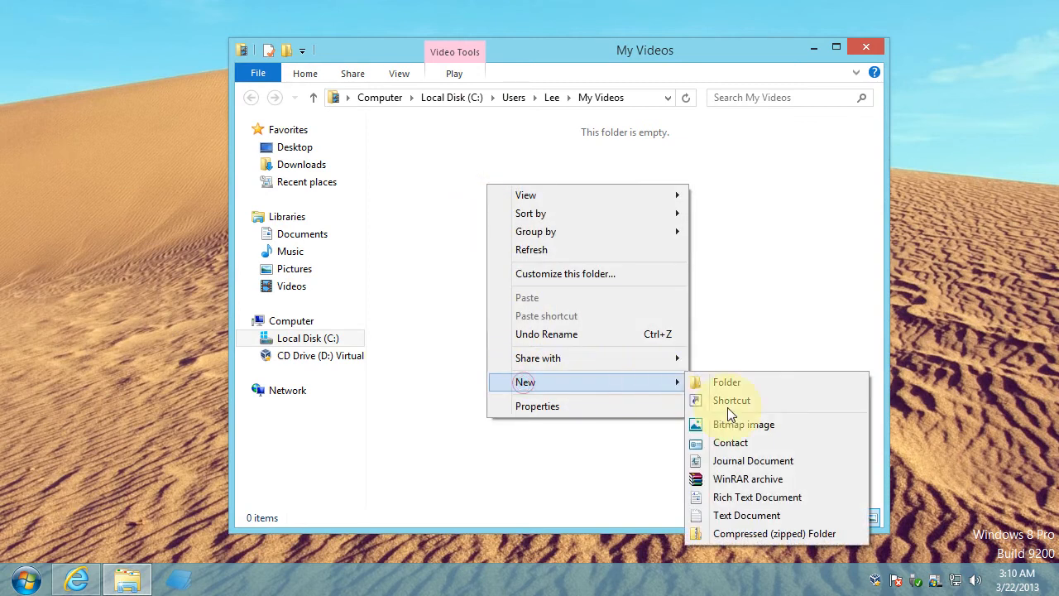
pyautogui.click(761, 515)
pyautogui.write('my ama')
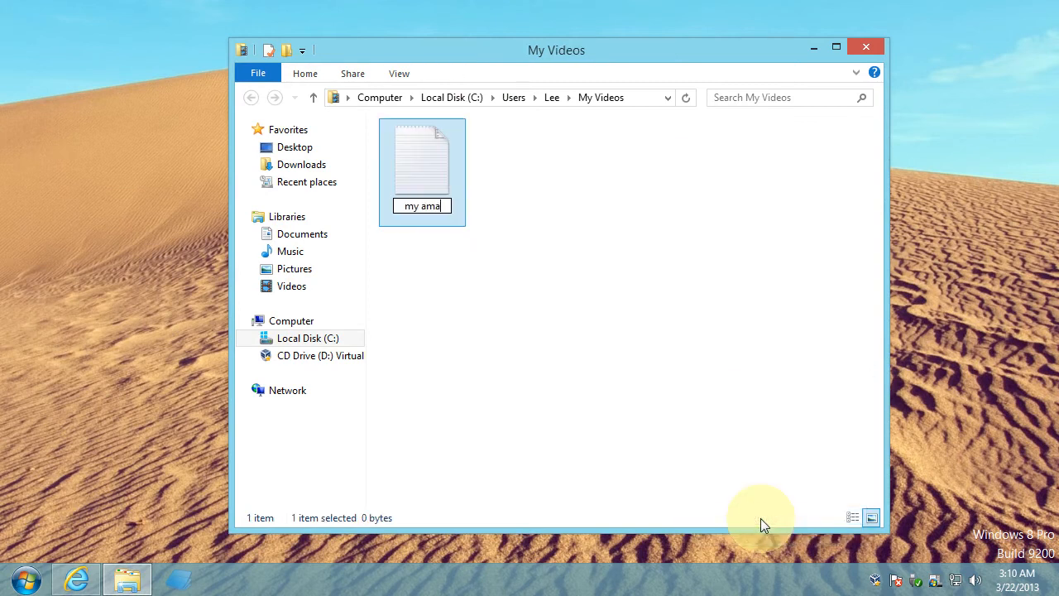
pyautogui.write('zing great video')
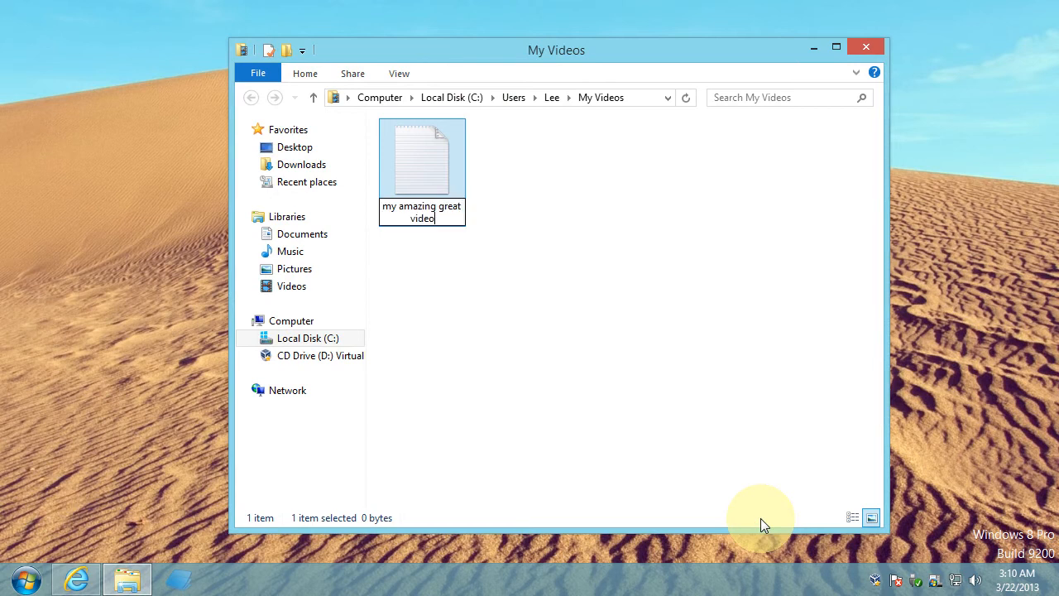
pyautogui.press('Return')
pyautogui.rightClick(589, 387)
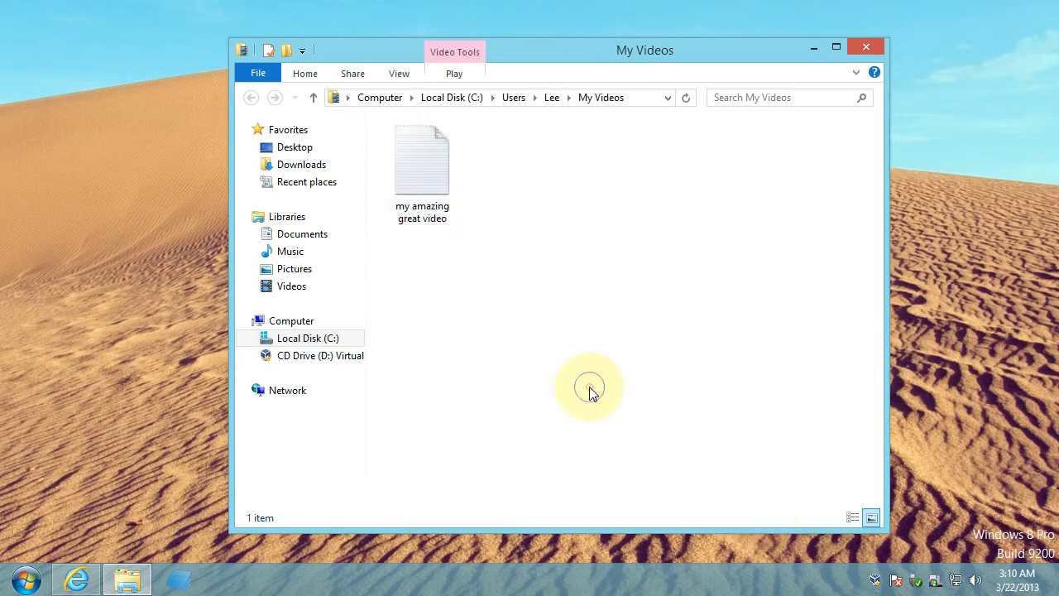
pyautogui.click(543, 240)
pyautogui.click(866, 47)
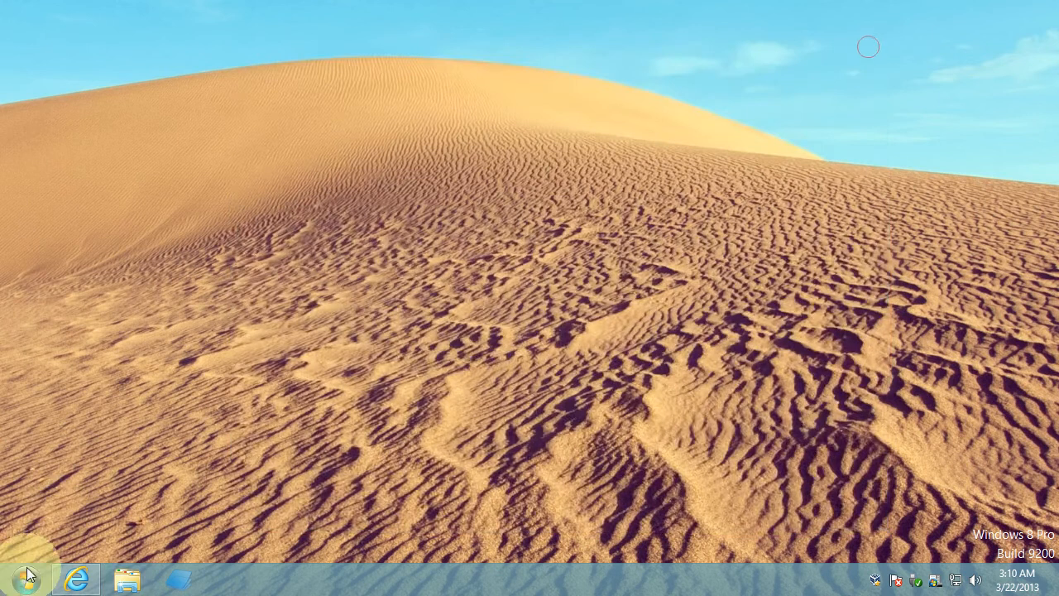
# Make the Videos entry pop out its folder contents again and view the files it lists.
pyautogui.click(25, 581)
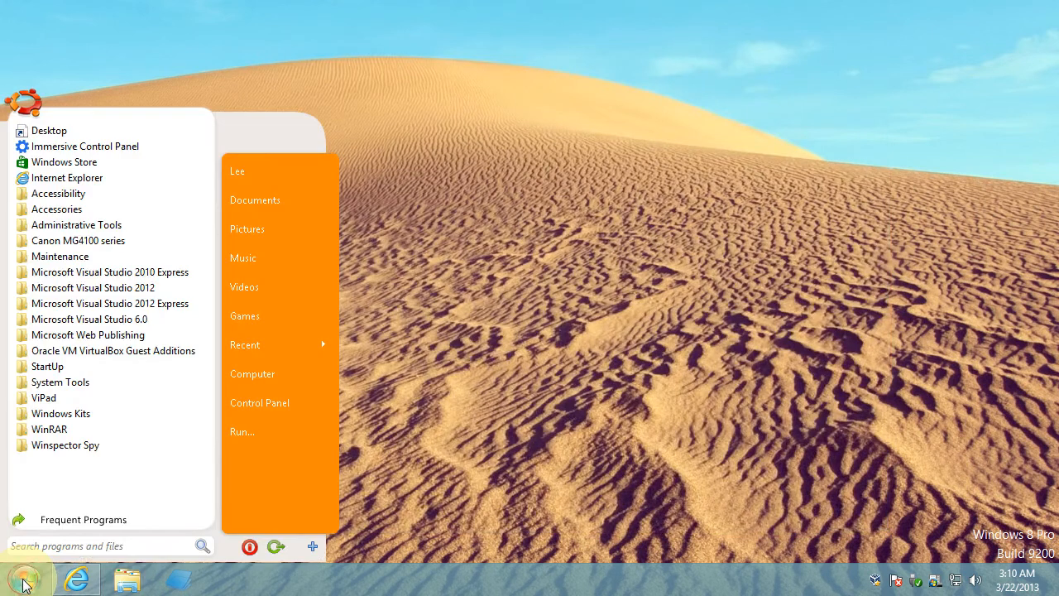
pyautogui.rightClick(254, 287)
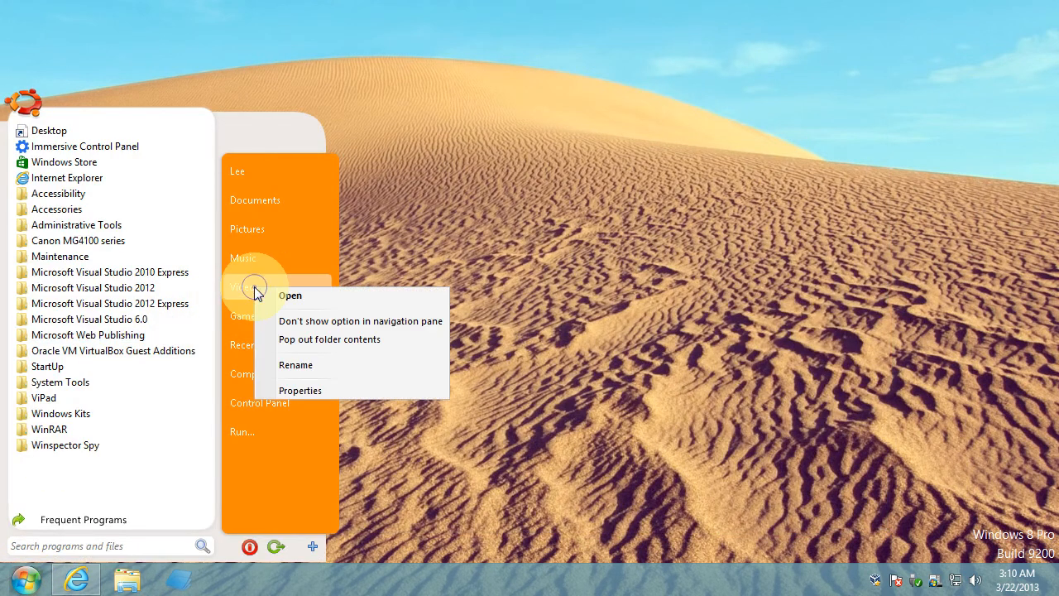
pyautogui.click(273, 340)
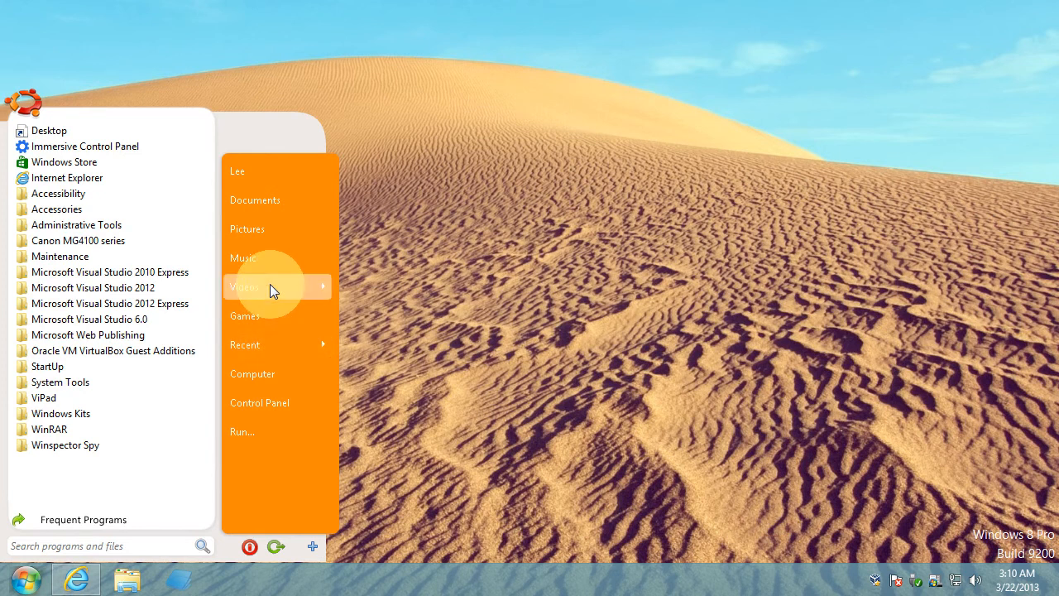
pyautogui.moveTo(270, 284)
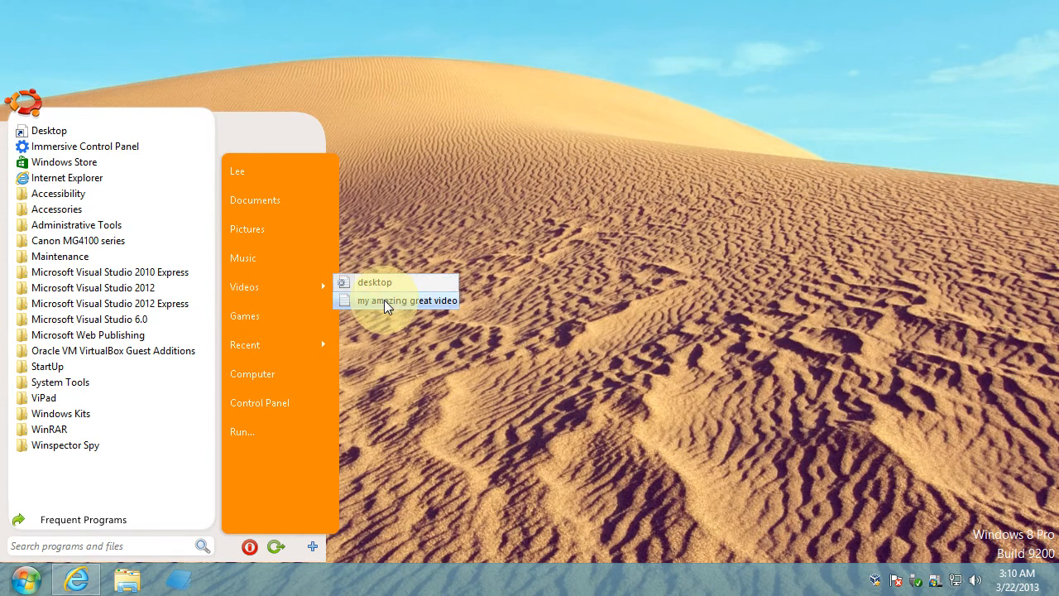
# Turn off the folder pop-out for the start menu's Videos entry.
pyautogui.click(279, 298)
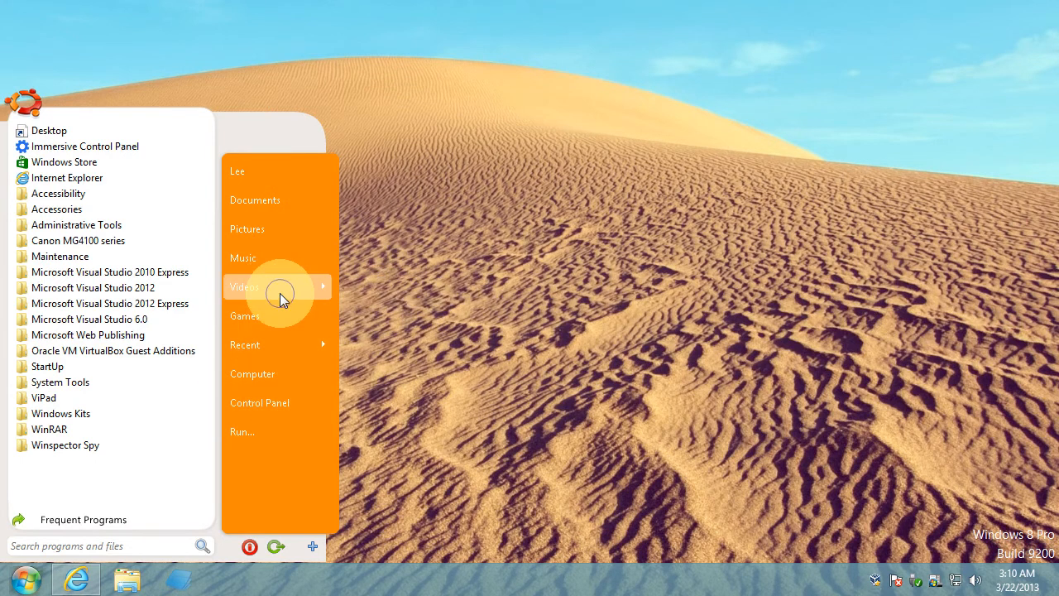
pyautogui.rightClick(280, 298)
pyautogui.click(299, 344)
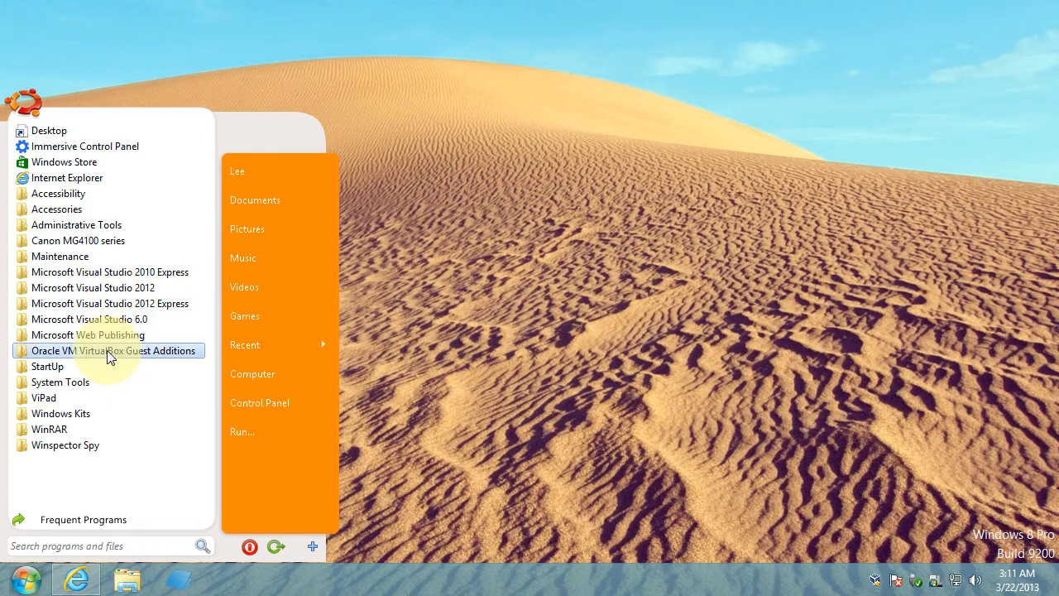
# Remove WinRAR from the start menu's frequent programs list and return to the full program list.
pyautogui.click(89, 520)
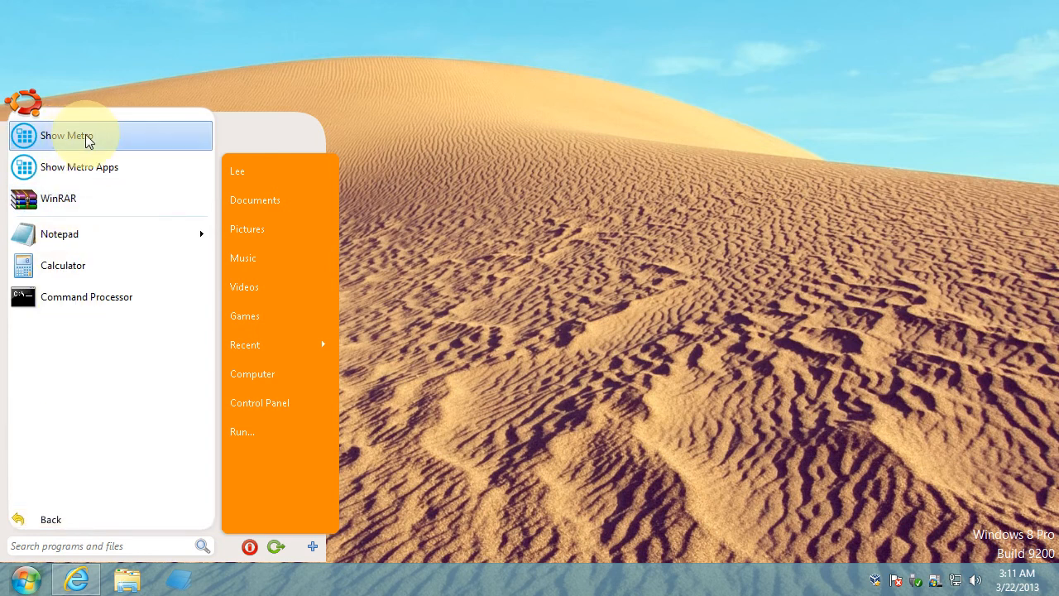
pyautogui.rightClick(88, 196)
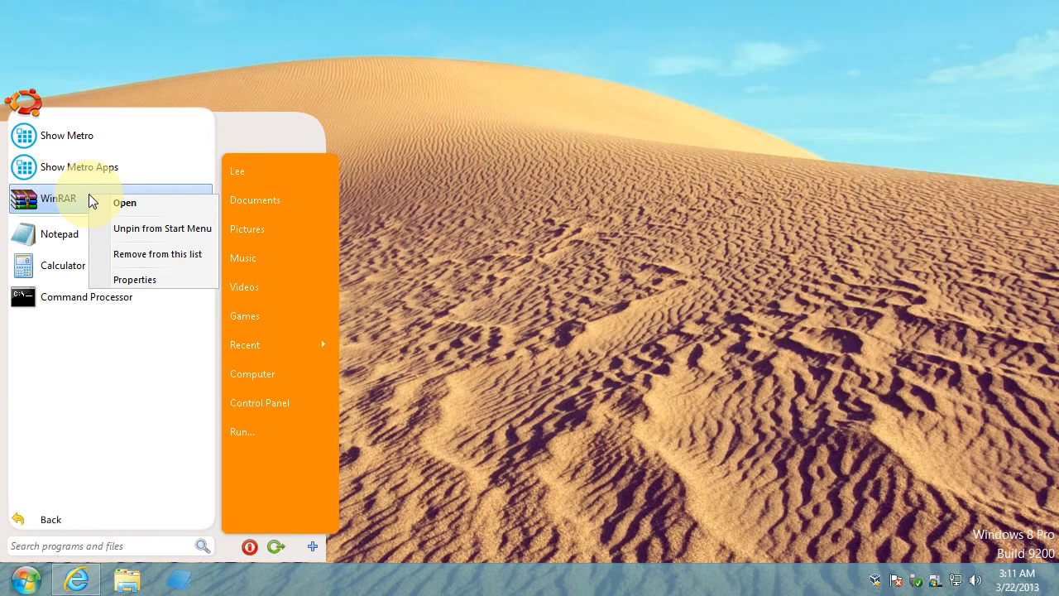
pyautogui.click(103, 253)
pyautogui.click(81, 422)
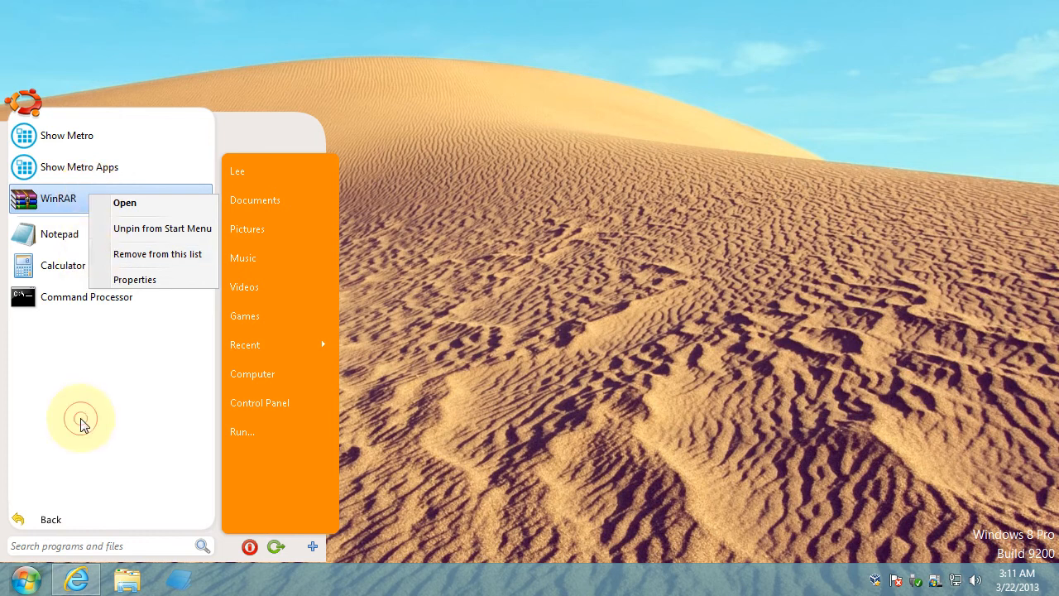
pyautogui.rightClick(66, 203)
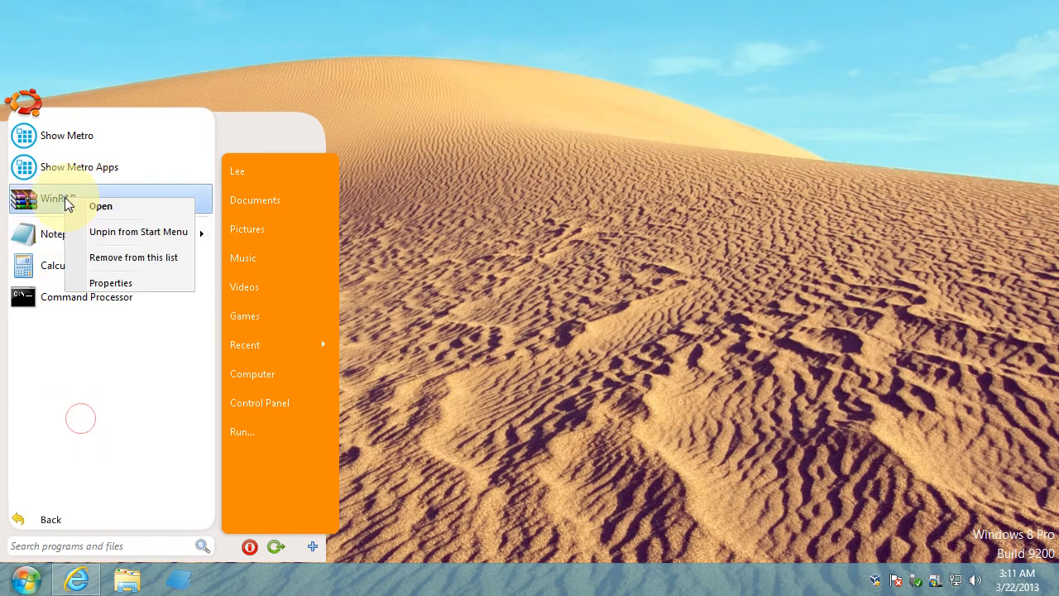
pyautogui.click(111, 253)
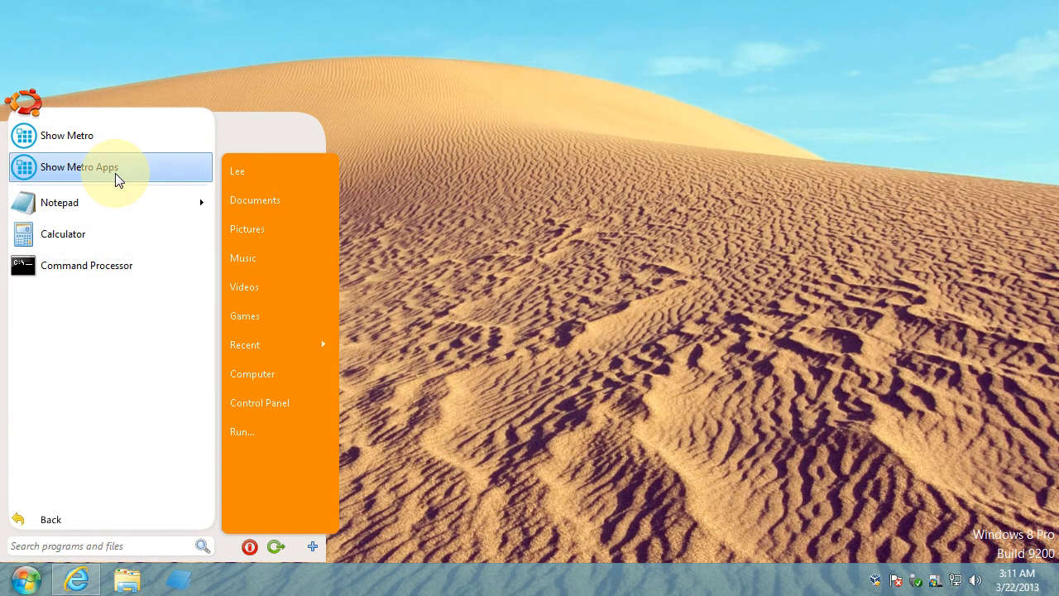
pyautogui.click(91, 522)
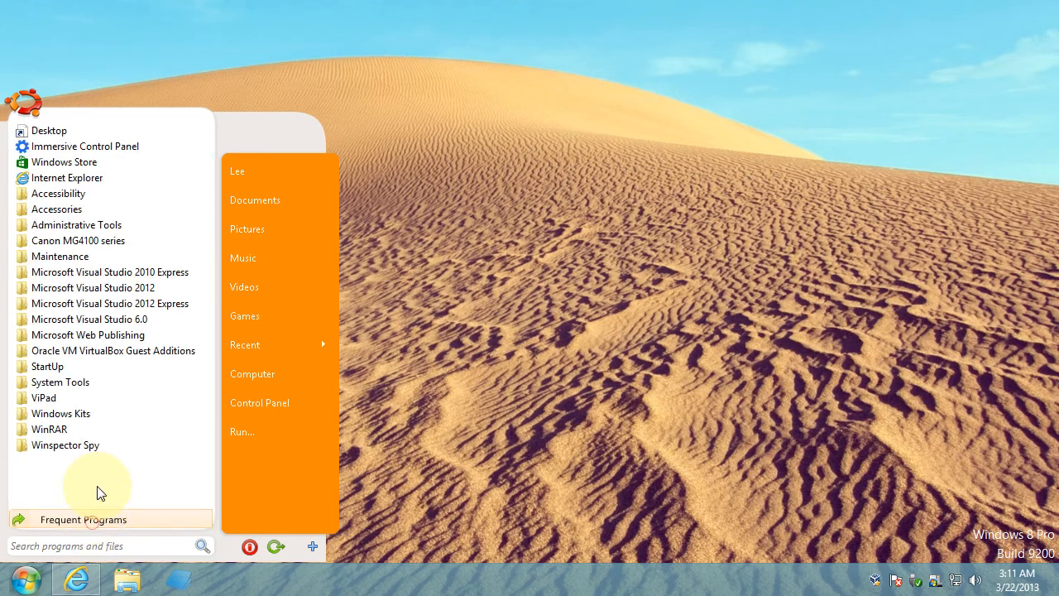
# Pin ViPad from the ViPad program folder to the start menu and return to the frequent programs list.
pyautogui.click(87, 402)
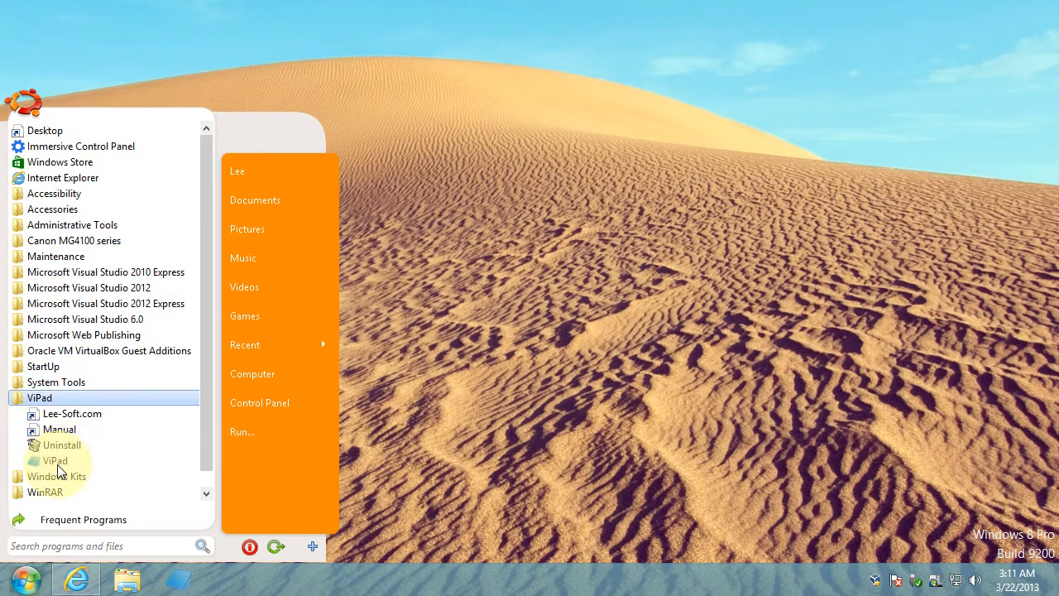
pyautogui.rightClick(57, 465)
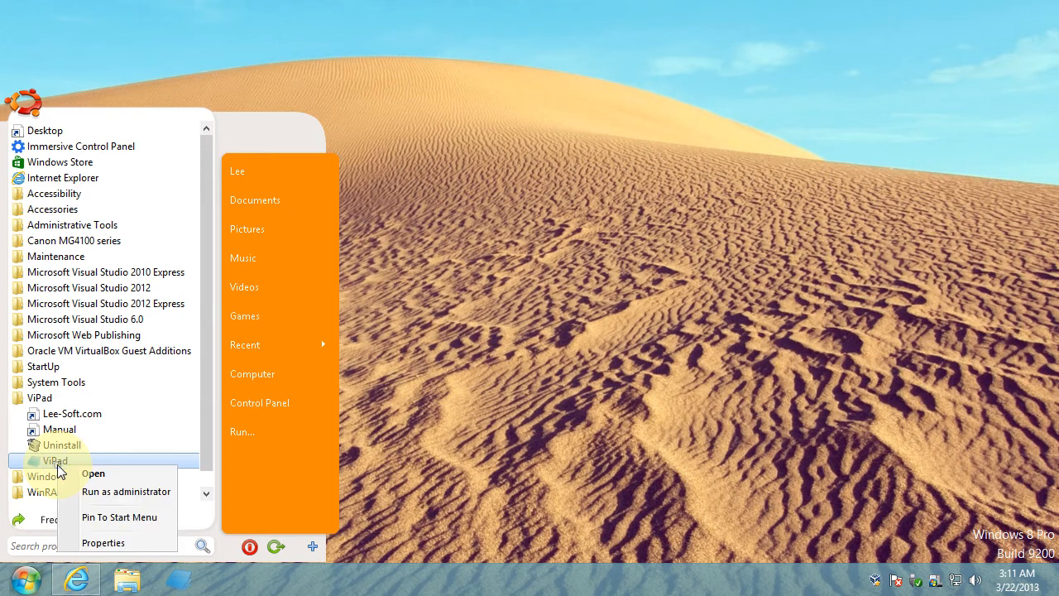
pyautogui.click(100, 518)
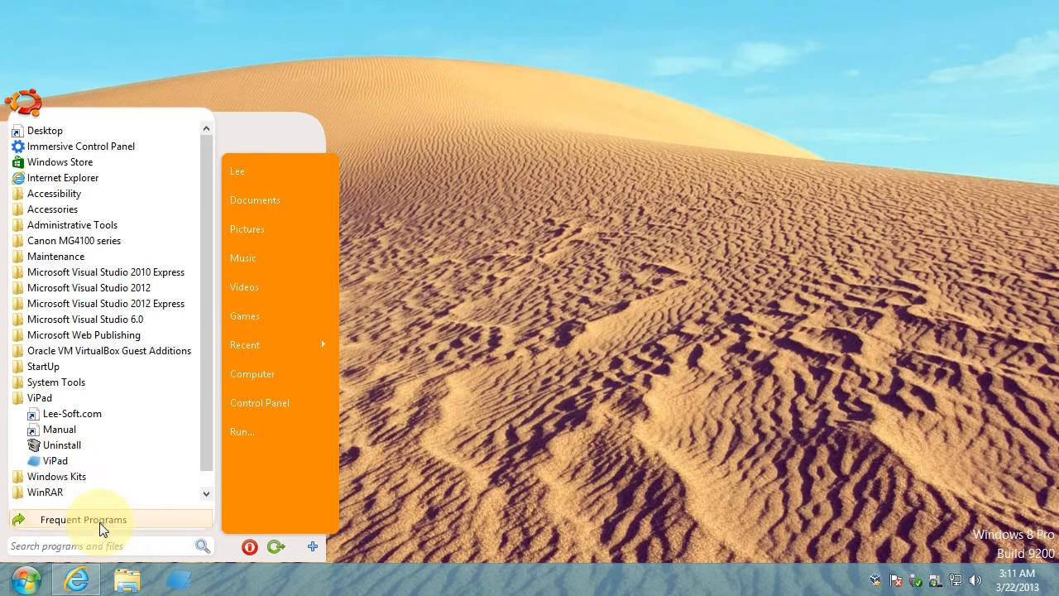
pyautogui.click(100, 522)
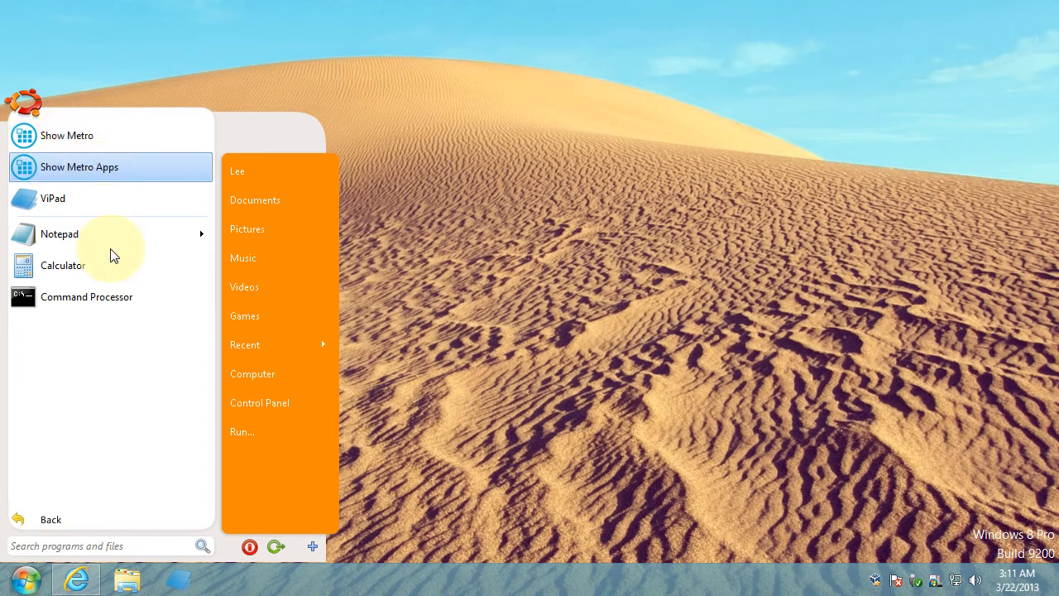
# View the Metro apps screen and the Metro Start screen from the start menu entries, returning to the desktop.
pyautogui.click(128, 173)
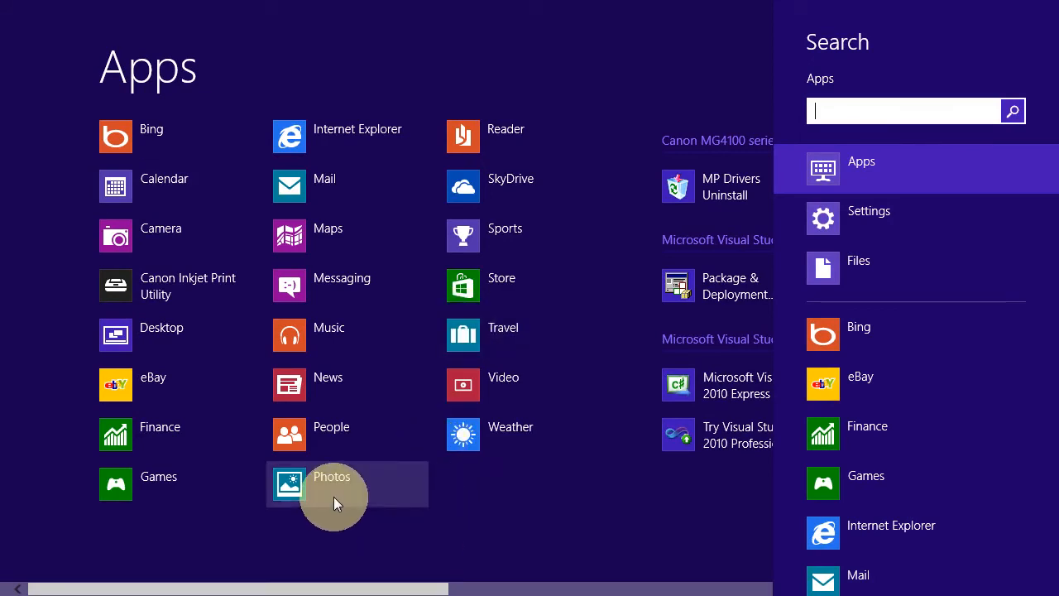
pyautogui.press('super')
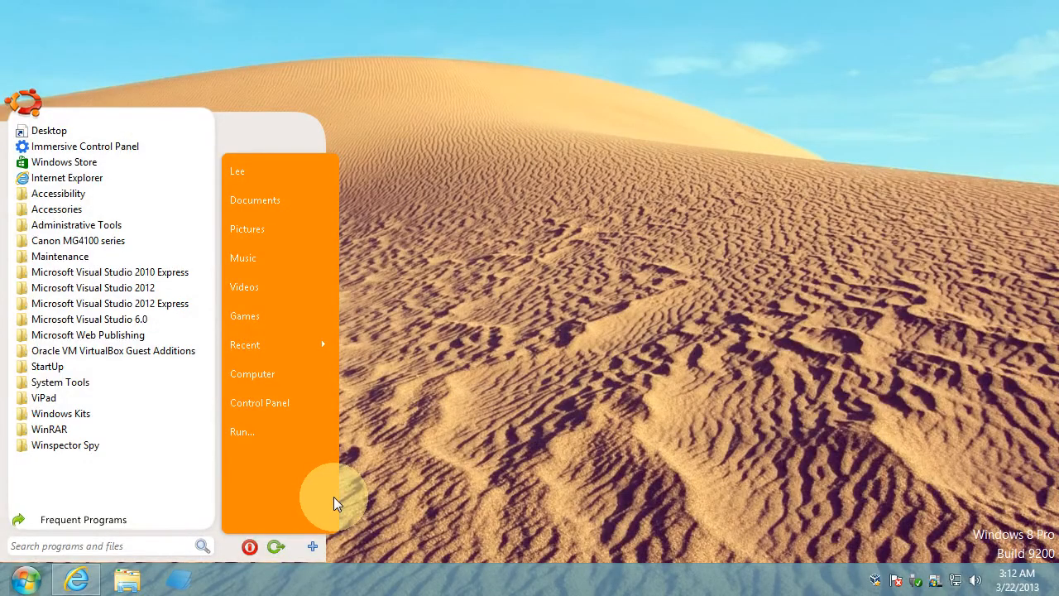
pyautogui.click(83, 519)
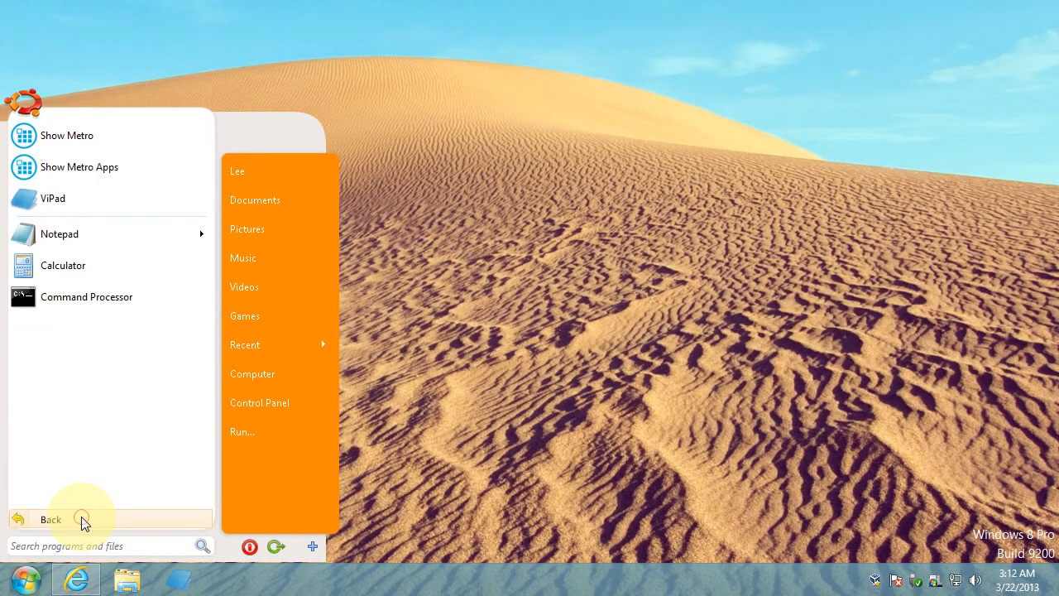
pyautogui.click(74, 140)
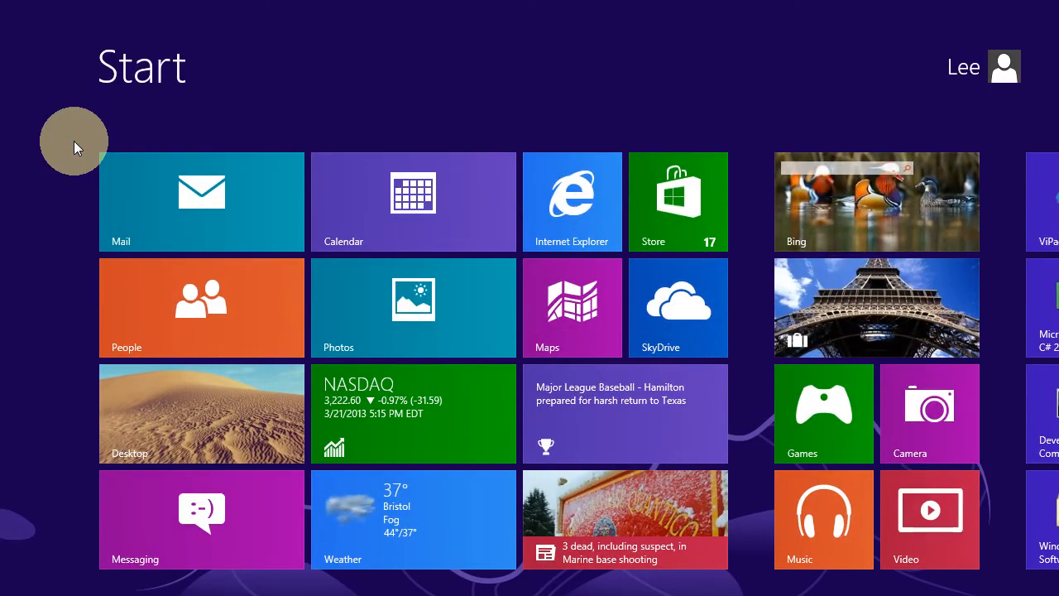
pyautogui.click(116, 409)
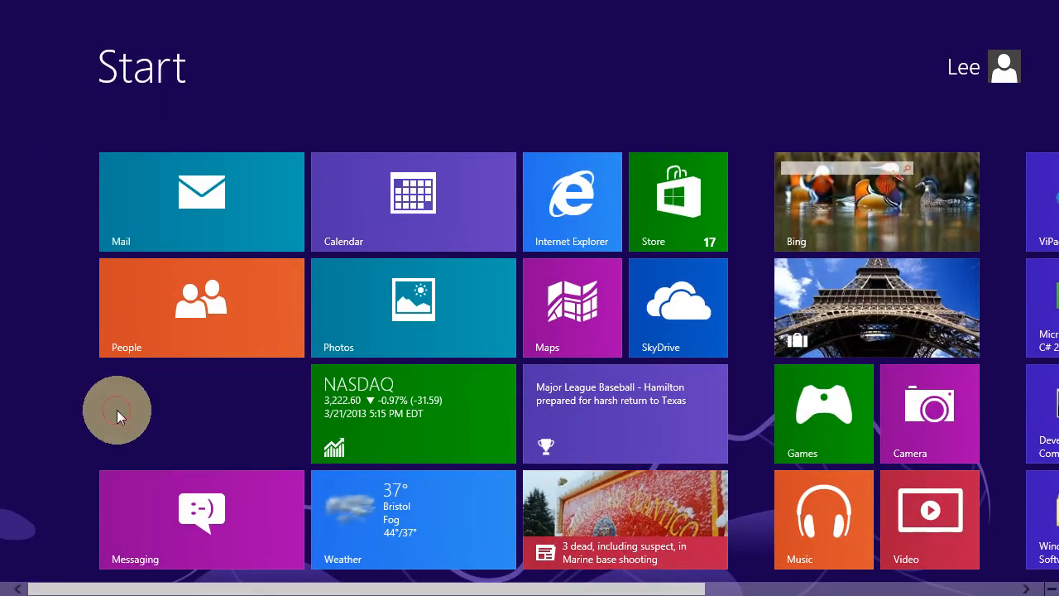
# Set the start menu style to Windows 7 Start Menu in the ViStart options and close them.
pyautogui.click(29, 579)
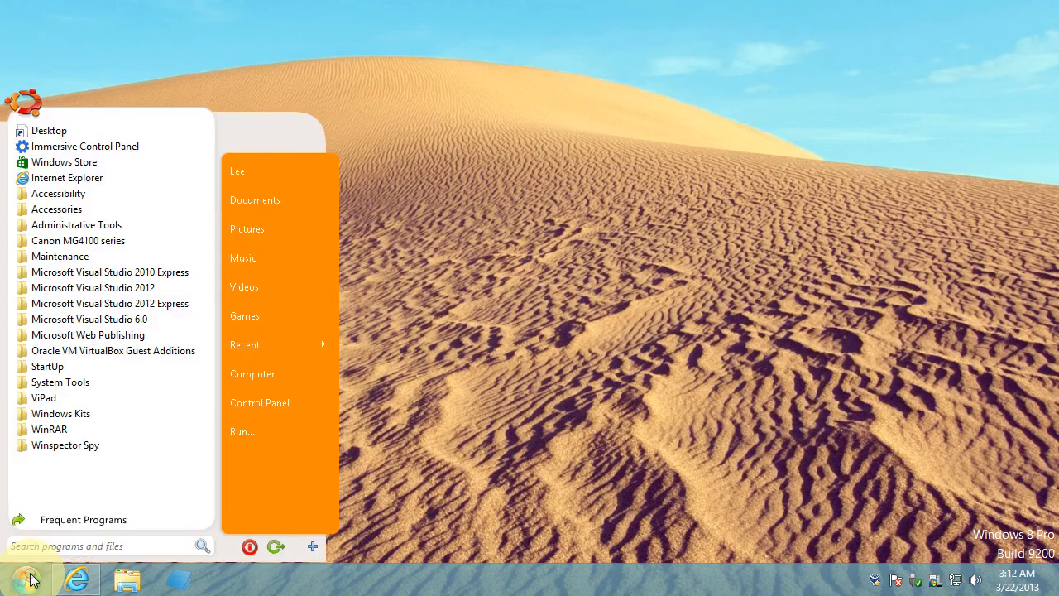
pyautogui.click(65, 526)
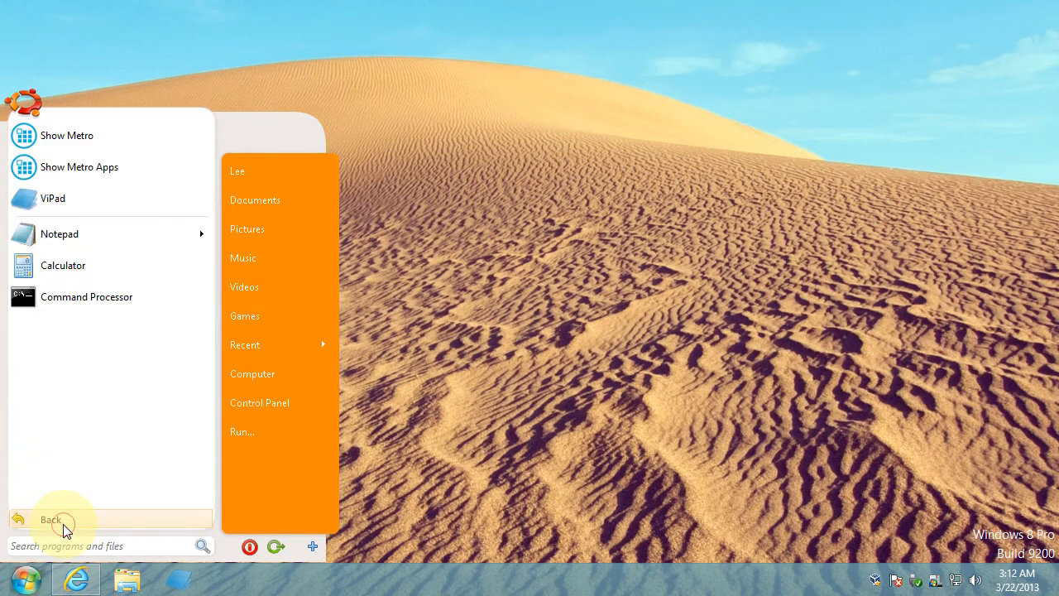
pyautogui.click(314, 546)
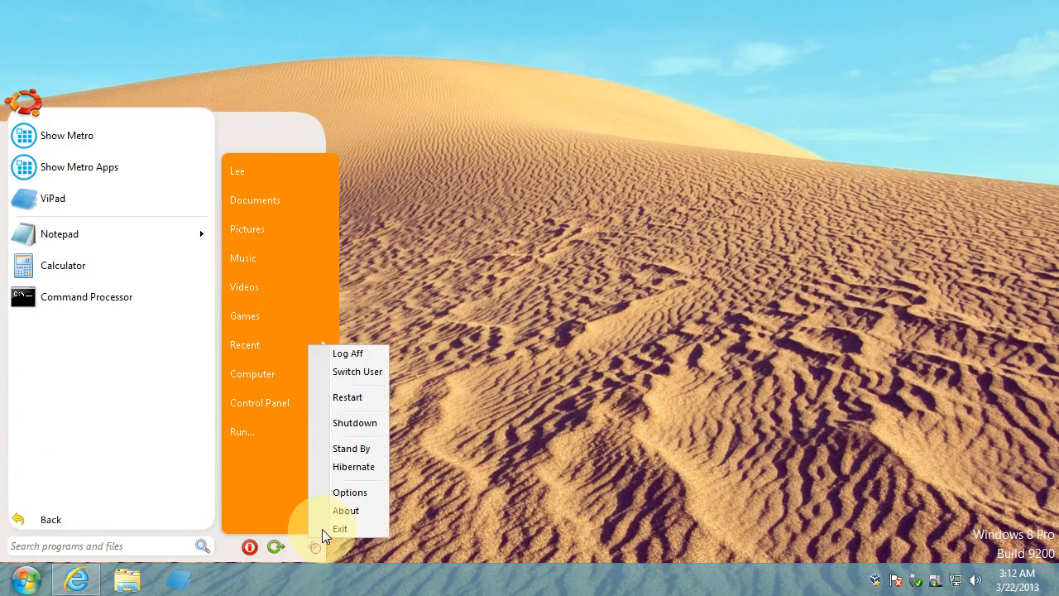
pyautogui.click(341, 494)
pyautogui.click(493, 229)
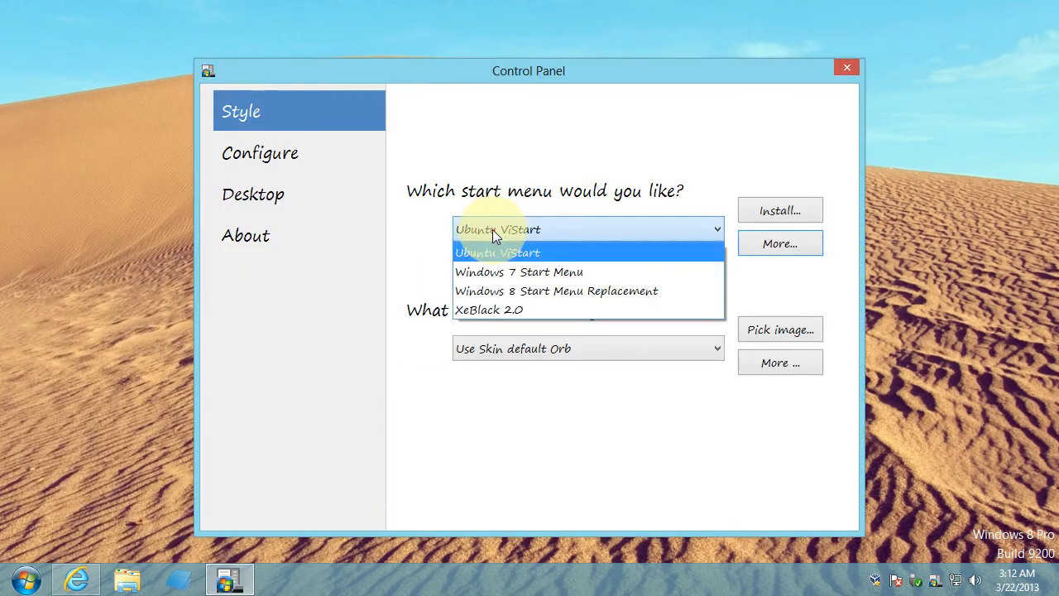
pyautogui.click(487, 265)
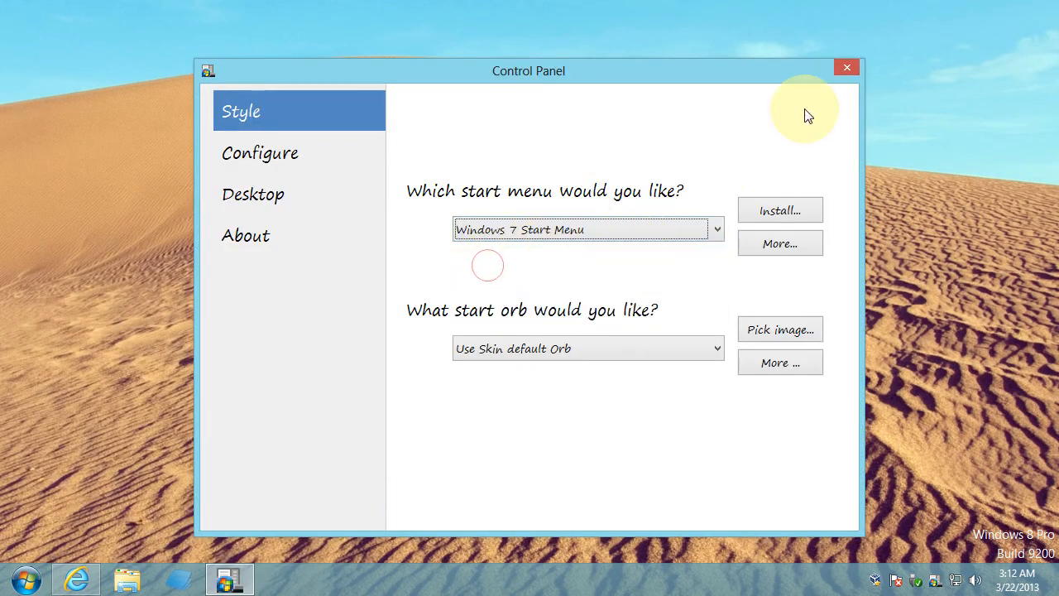
pyautogui.click(846, 69)
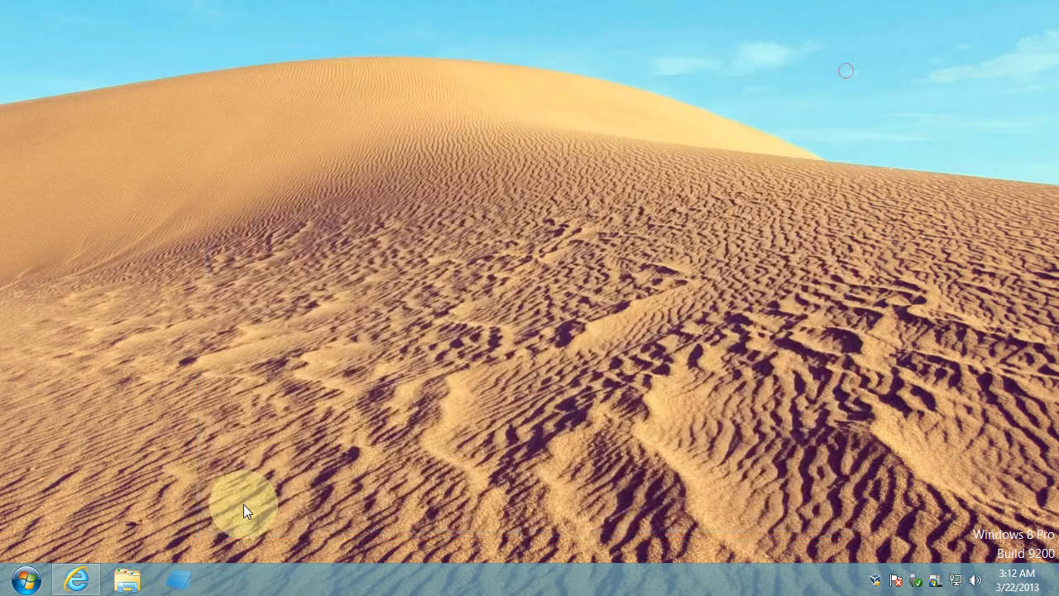
# View Notepad's recent files from the start menu's frequent programs and switch between the frequent and full program lists.
pyautogui.click(26, 579)
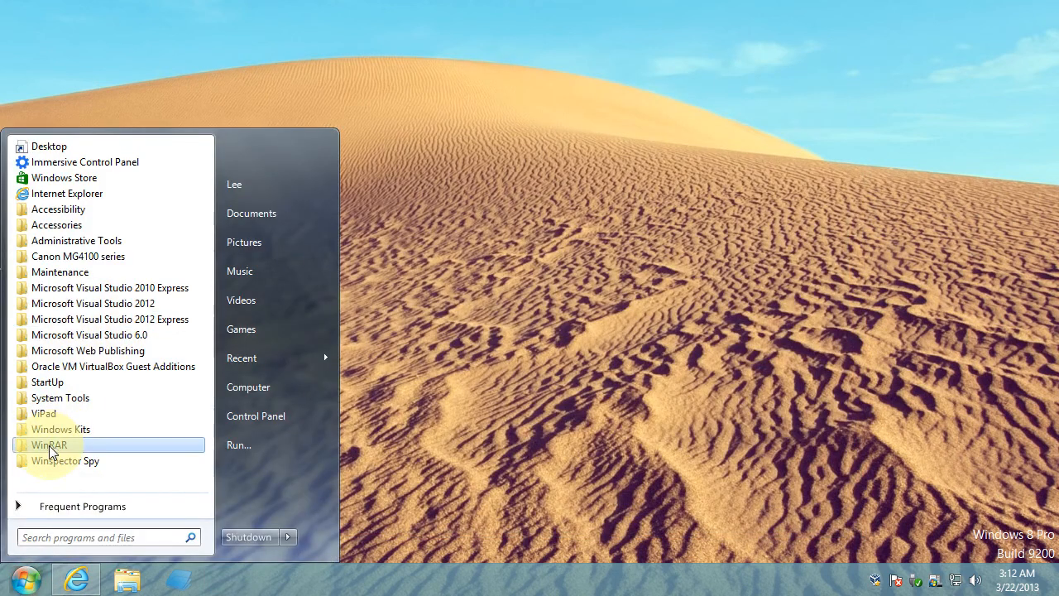
pyautogui.click(62, 507)
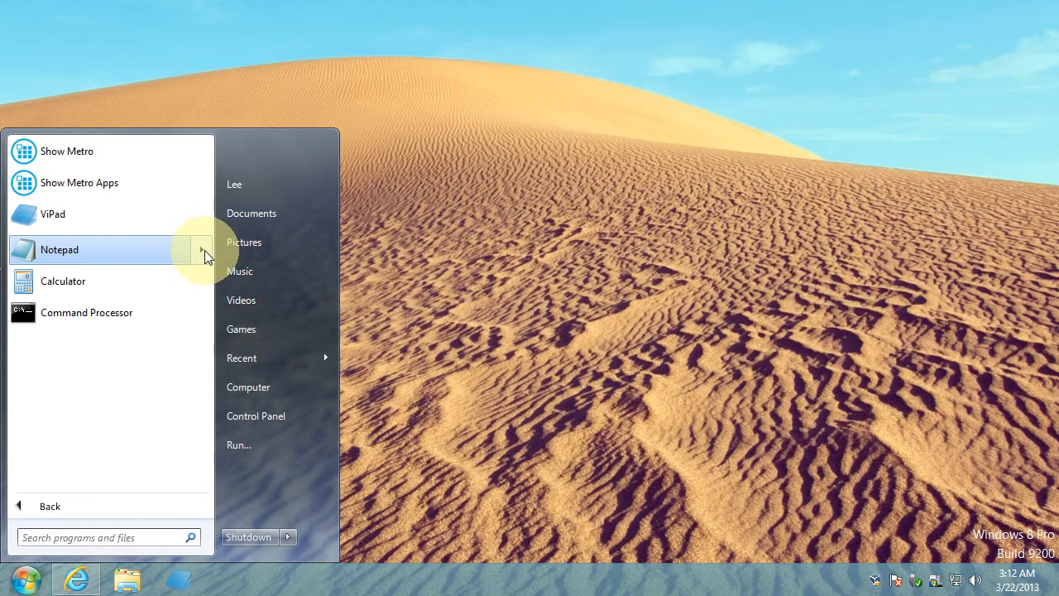
pyautogui.click(204, 250)
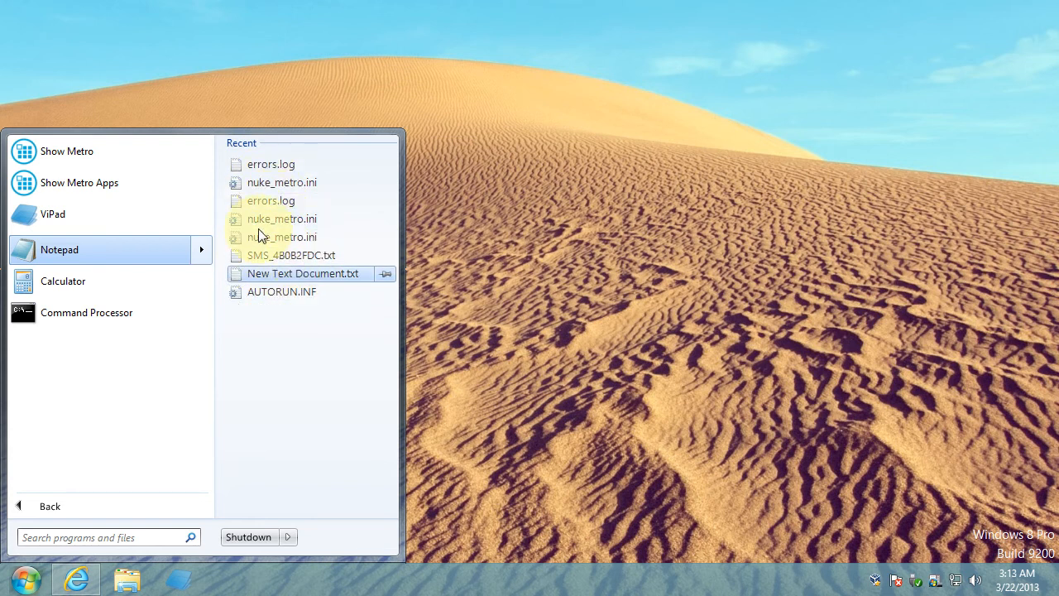
pyautogui.click(198, 253)
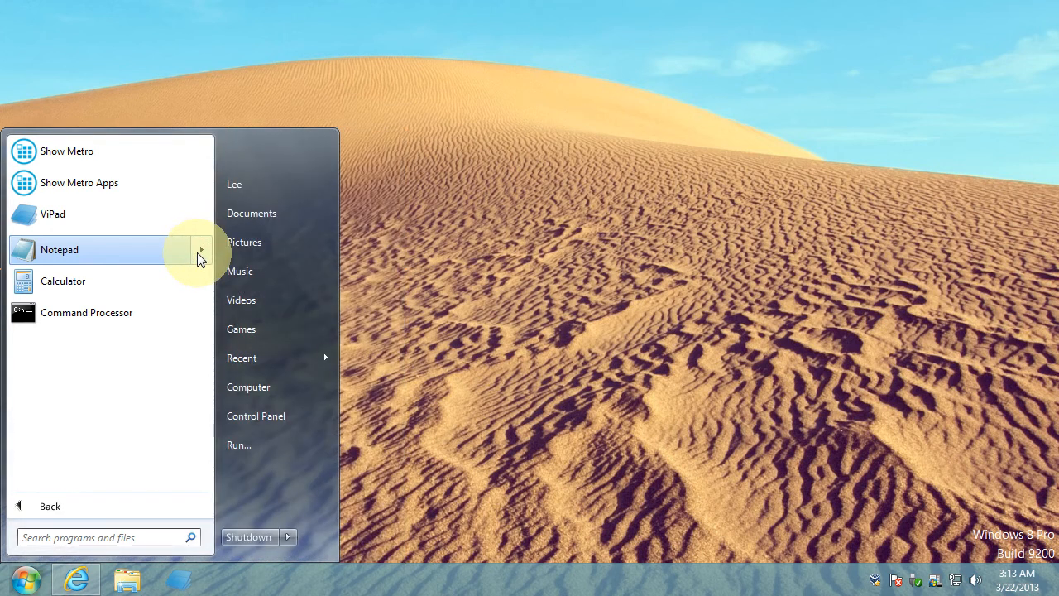
pyautogui.click(102, 509)
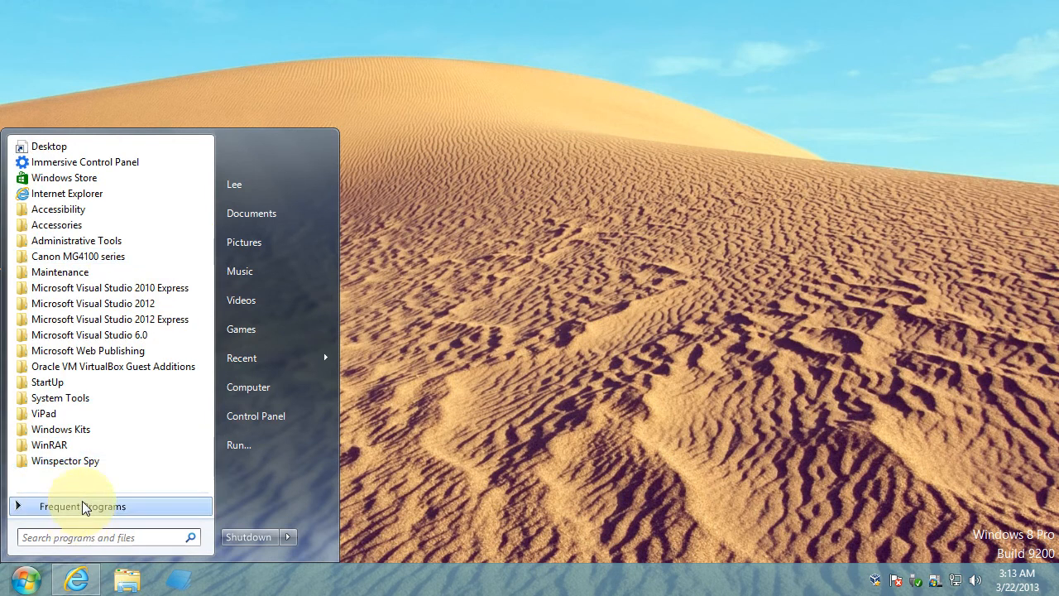
pyautogui.click(84, 507)
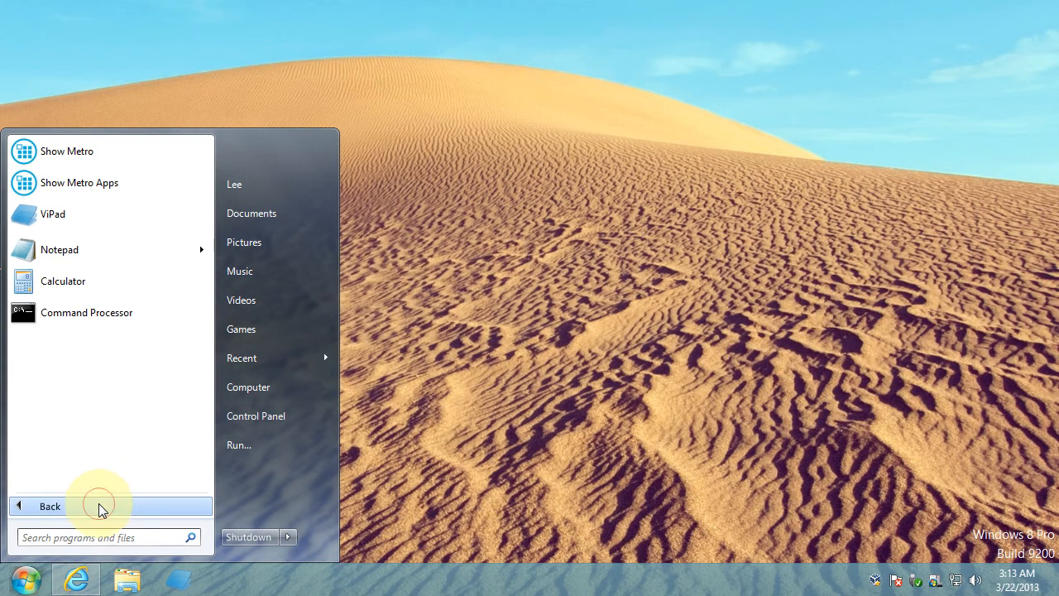
pyautogui.click(102, 507)
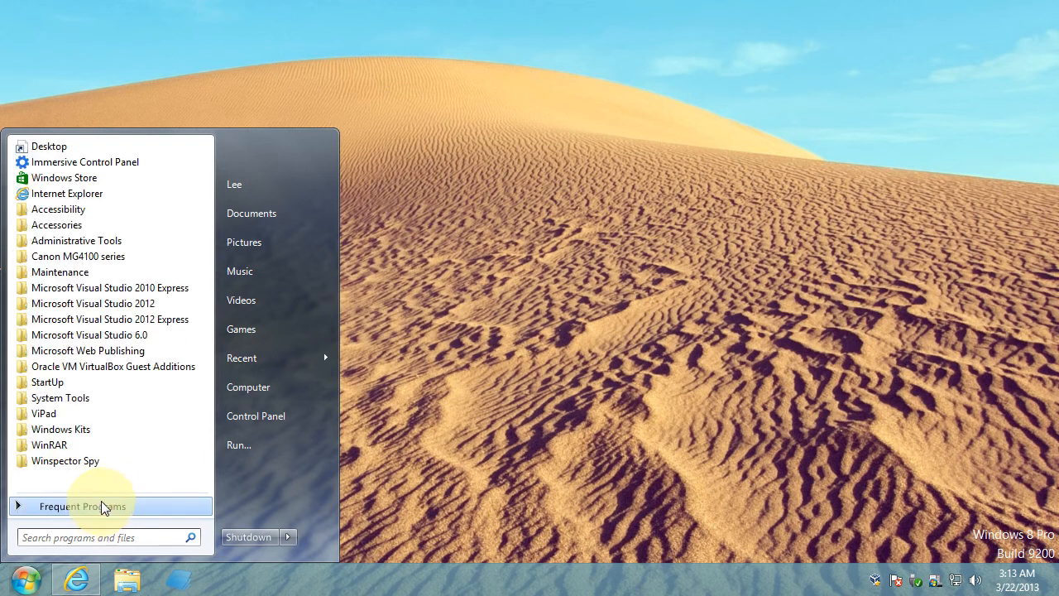
pyautogui.click(72, 506)
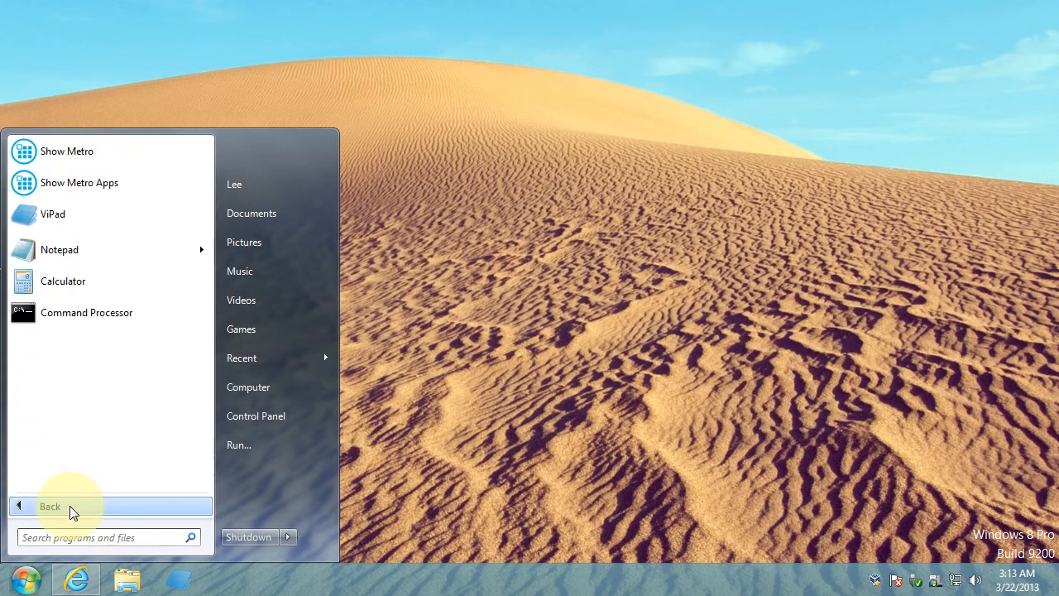
# Set the start menu style to XeBlack 2.0 in the ViStart options and open the start menu to view it.
pyautogui.click(288, 537)
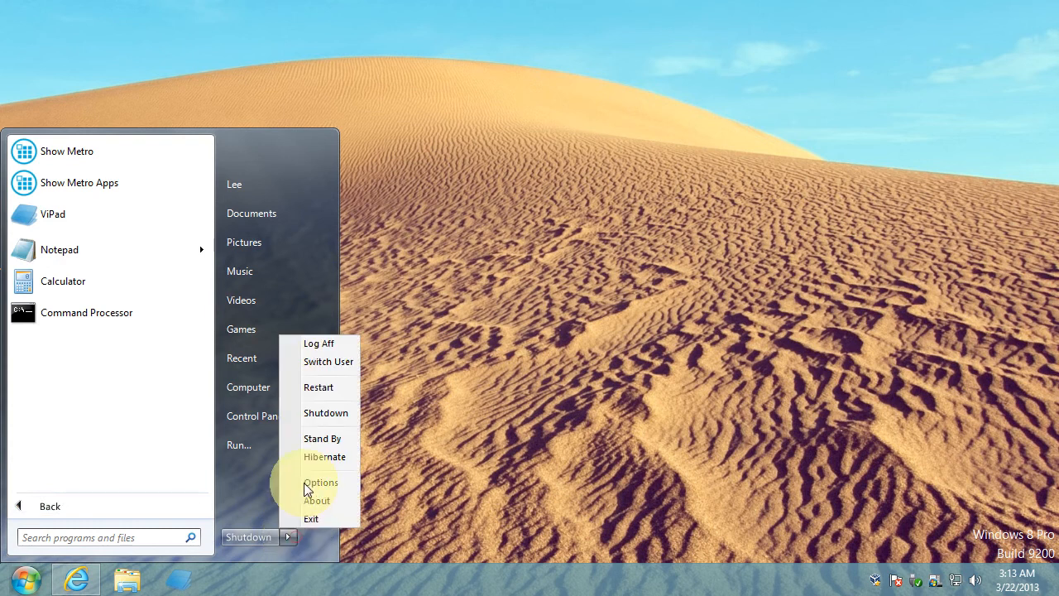
pyautogui.click(311, 483)
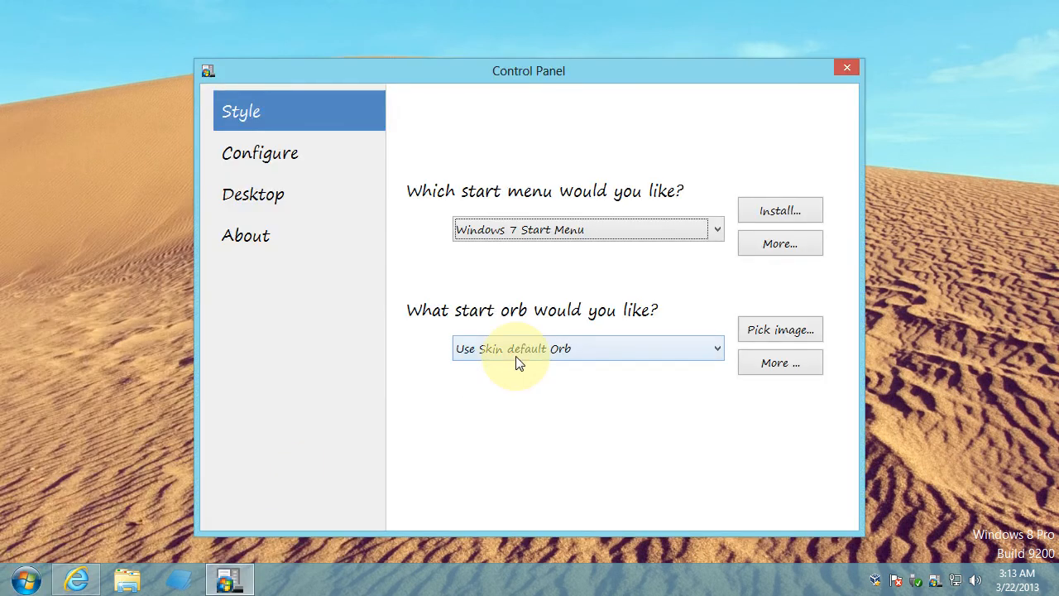
pyautogui.click(516, 348)
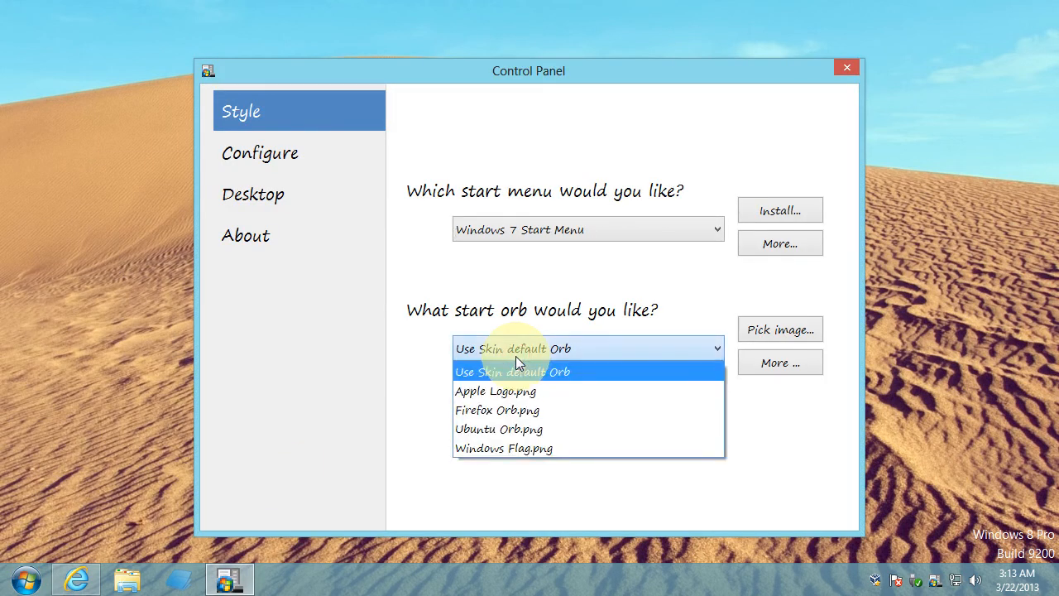
pyautogui.click(516, 356)
pyautogui.click(508, 231)
pyautogui.click(492, 309)
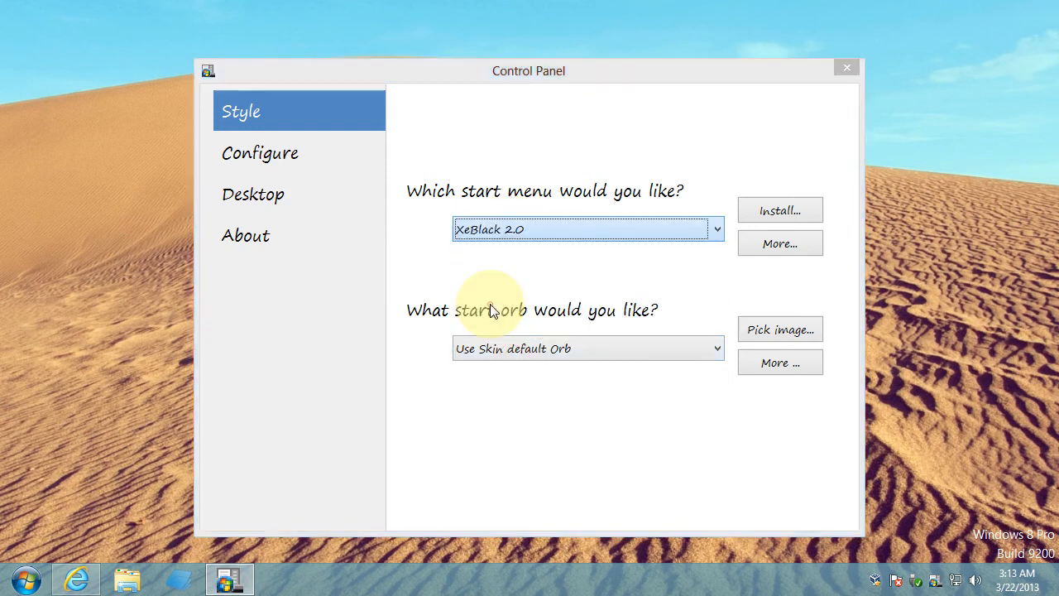
pyautogui.click(32, 584)
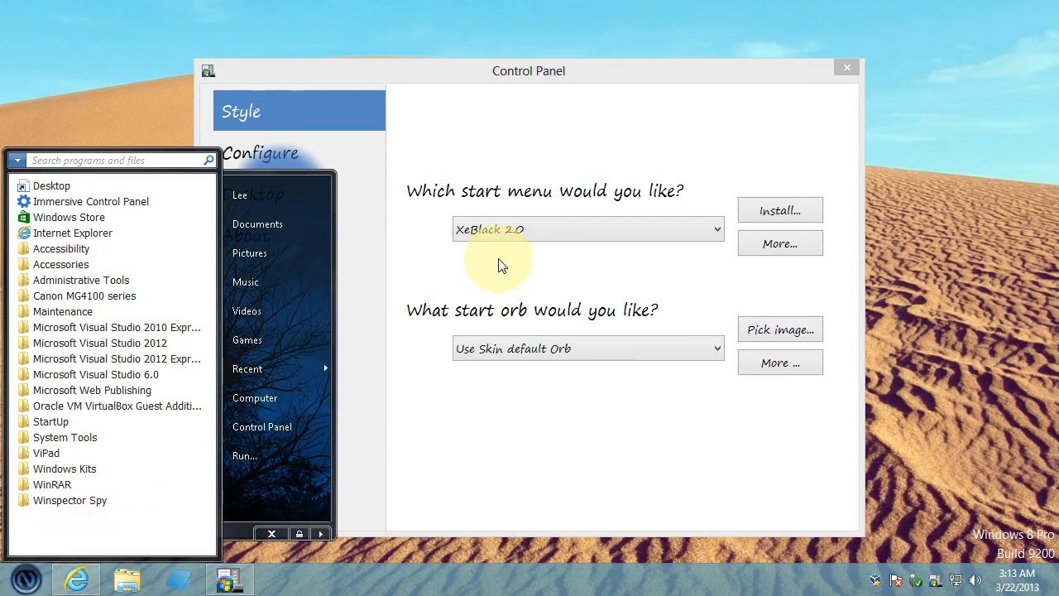
# Set the start orb to Ubuntu Orb.png and reopen the start menu to check it.
pyautogui.click(544, 356)
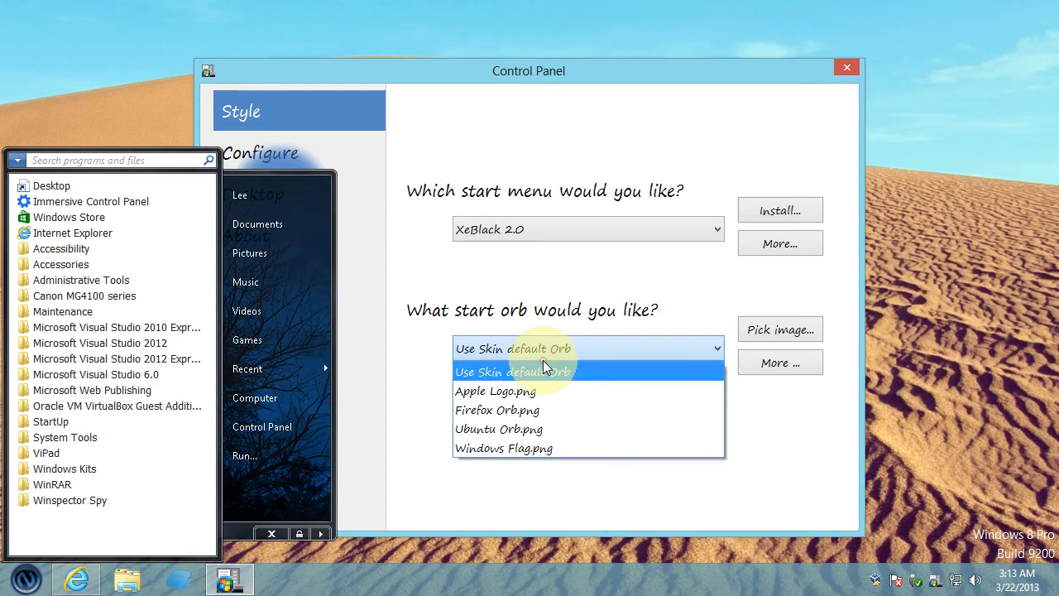
pyautogui.click(538, 430)
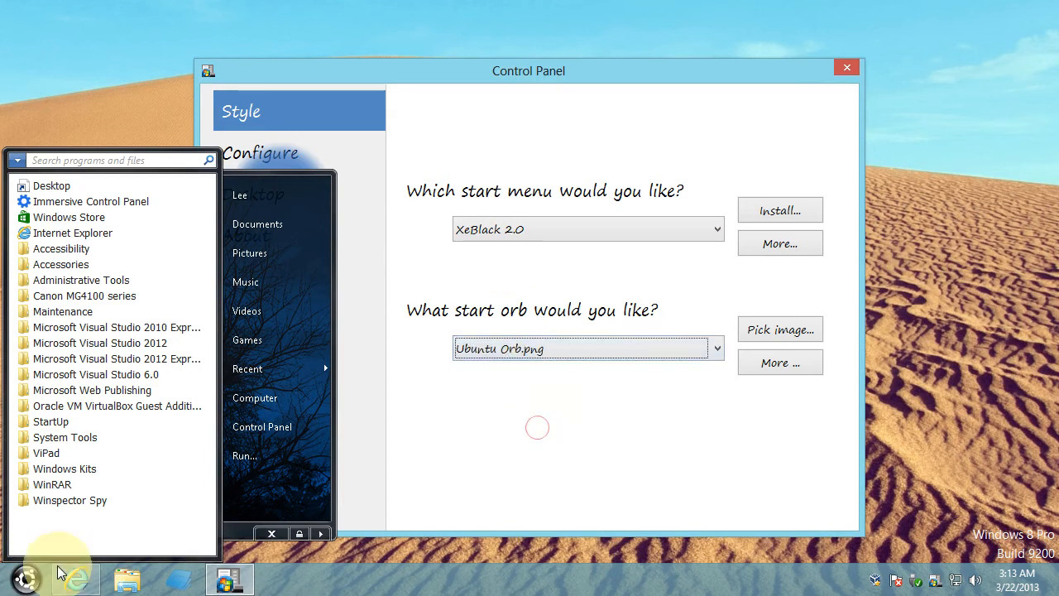
pyautogui.click(28, 582)
pyautogui.click(28, 582)
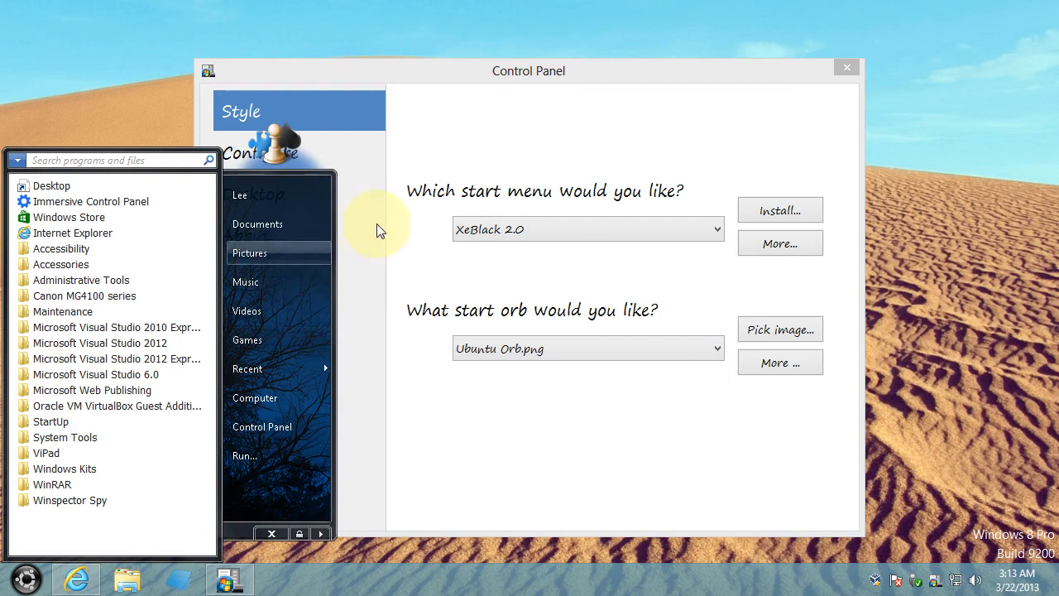
# Set the start menu style to Ubuntu ViStart, open the start menu, and move the options window clear of it.
pyautogui.click(507, 229)
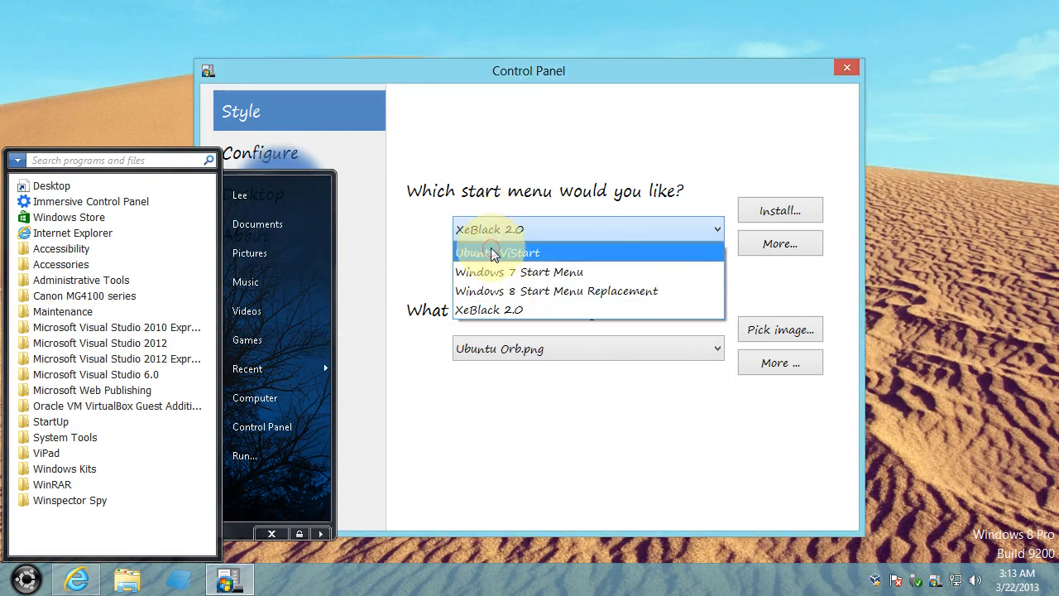
pyautogui.click(492, 254)
pyautogui.click(23, 583)
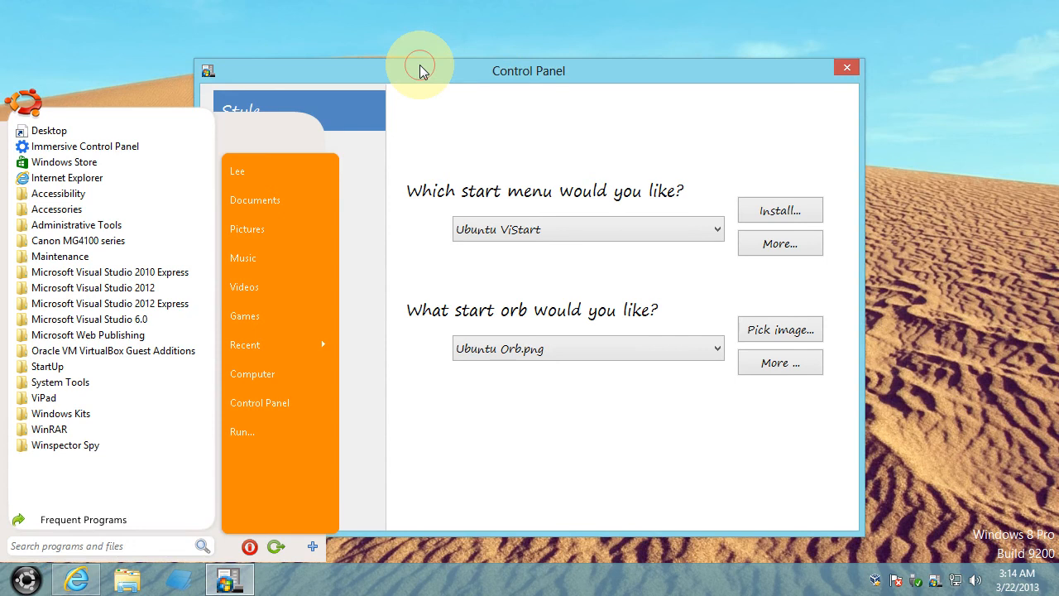
pyautogui.moveTo(419, 70); pyautogui.dragTo(585, 35)
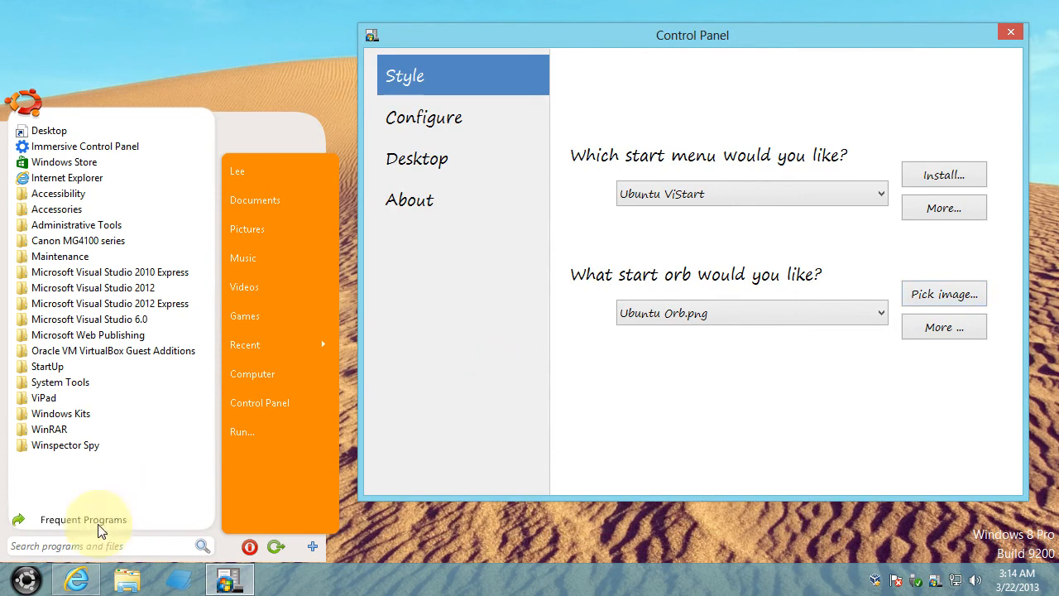
# Open the image picker for a custom start orb, place it clear of the start menu, and browse the desktop folder.
pyautogui.click(929, 292)
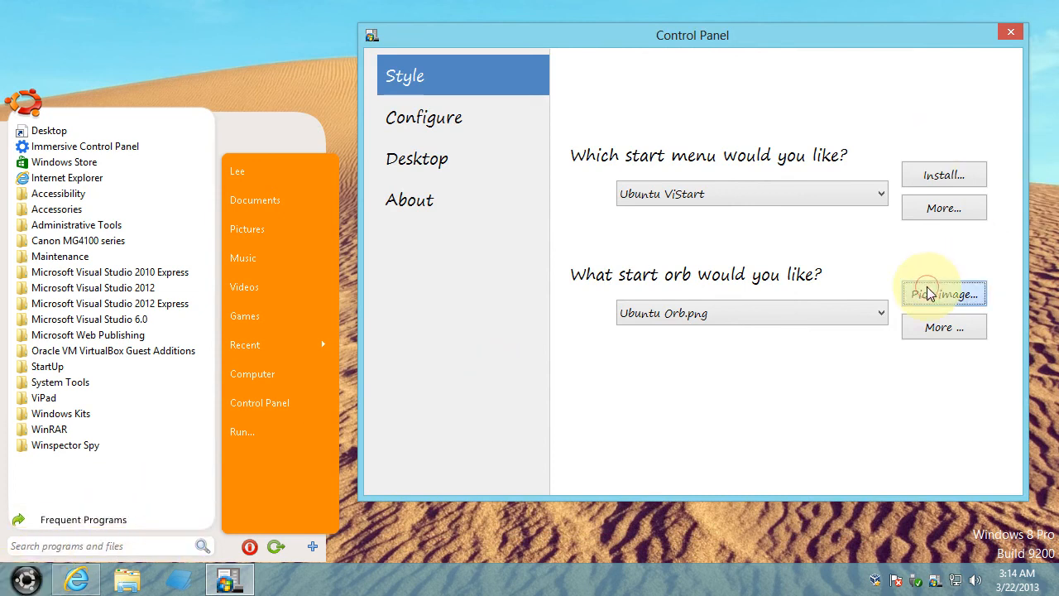
pyautogui.moveTo(374, 67); pyautogui.dragTo(737, 55)
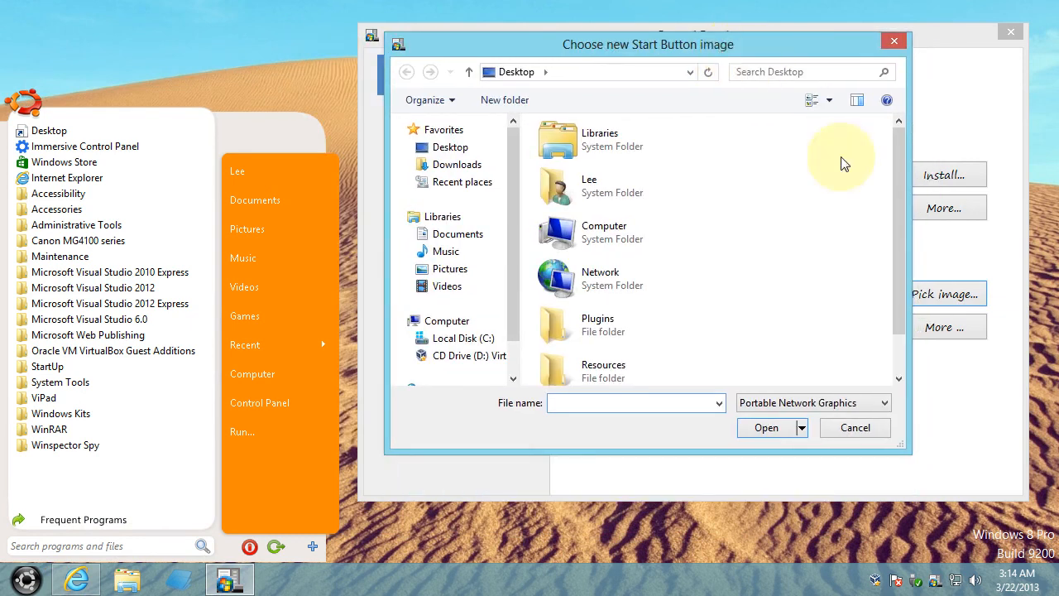
pyautogui.moveTo(899, 174); pyautogui.dragTo(899, 227)
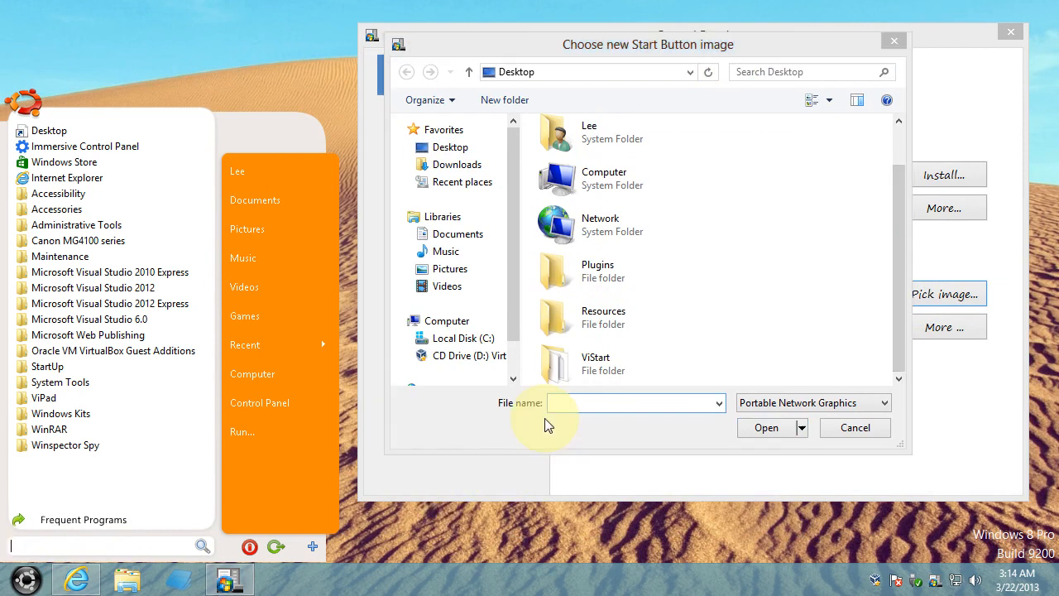
pyautogui.write('%')
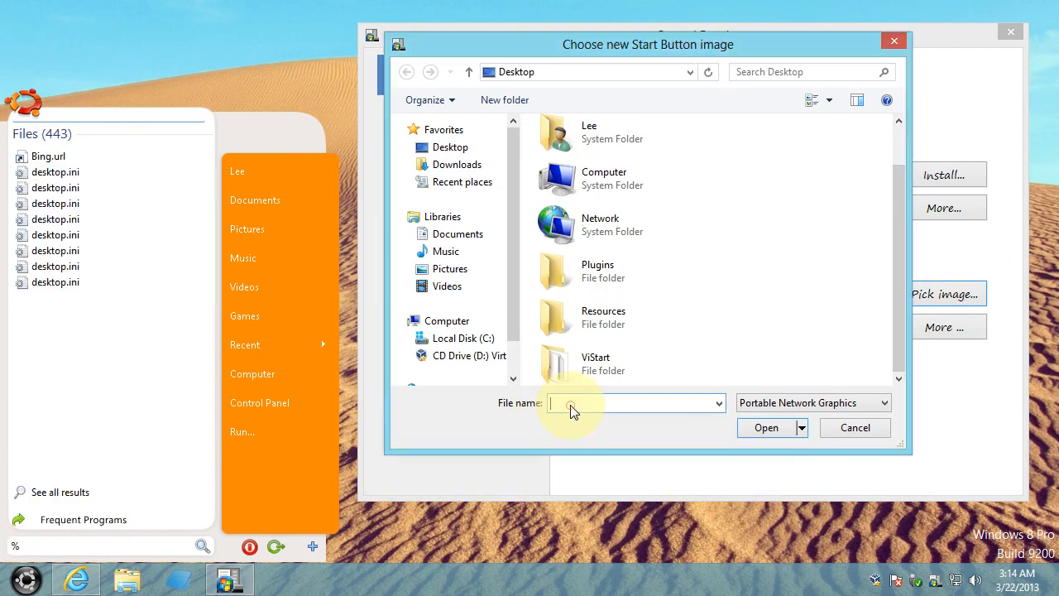
pyautogui.write('%')
pyautogui.click(573, 411)
pyautogui.click(27, 580)
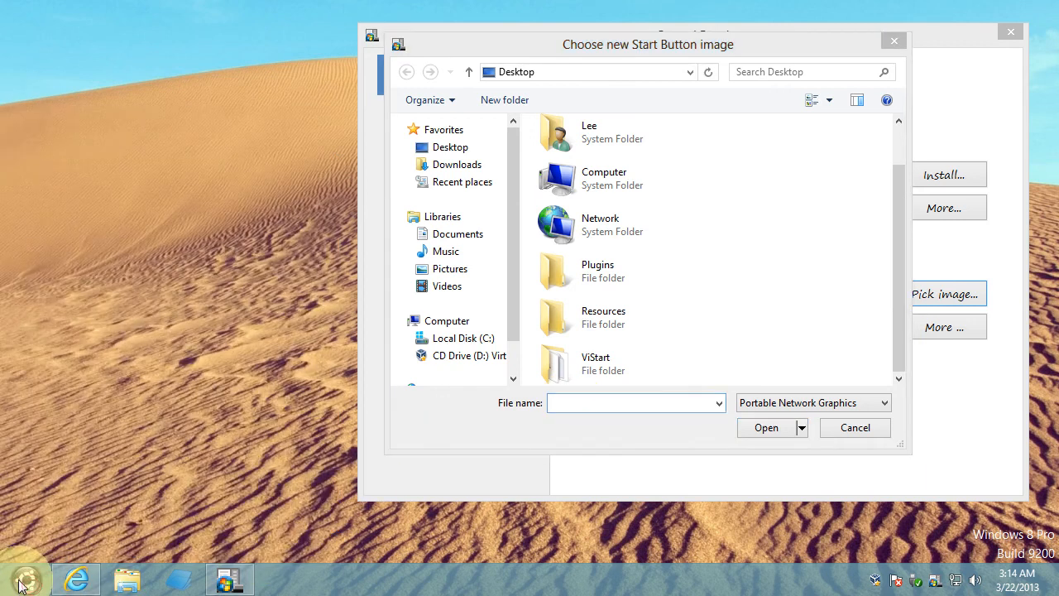
# Browse to the %appdata%\ViStart\_orbs folder in the start button image picker.
pyautogui.click(628, 407)
pyautogui.write('%')
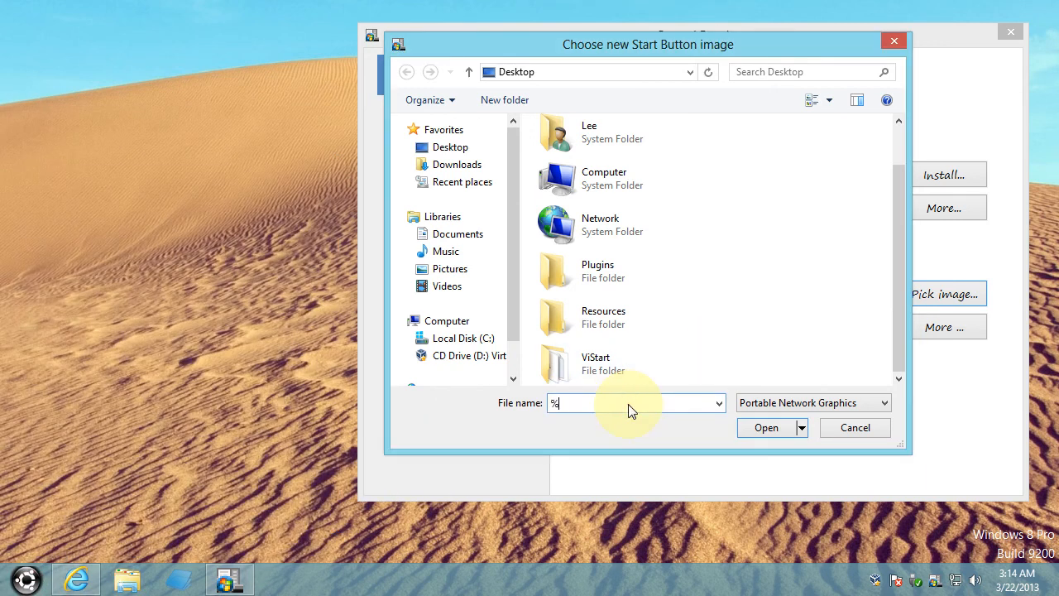
pyautogui.write('appdata%\\')
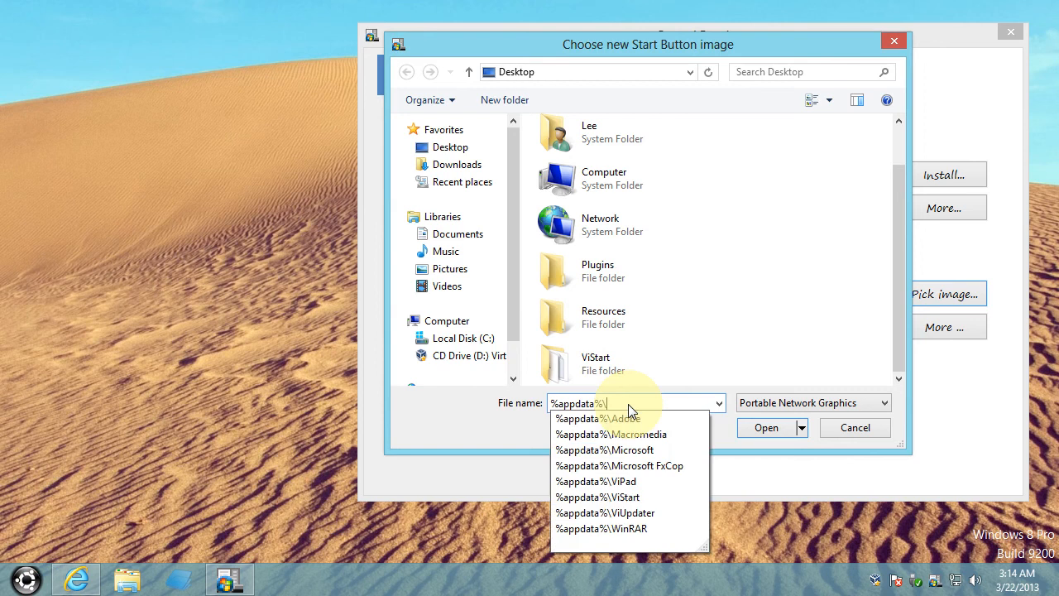
pyautogui.write('ViStart\\')
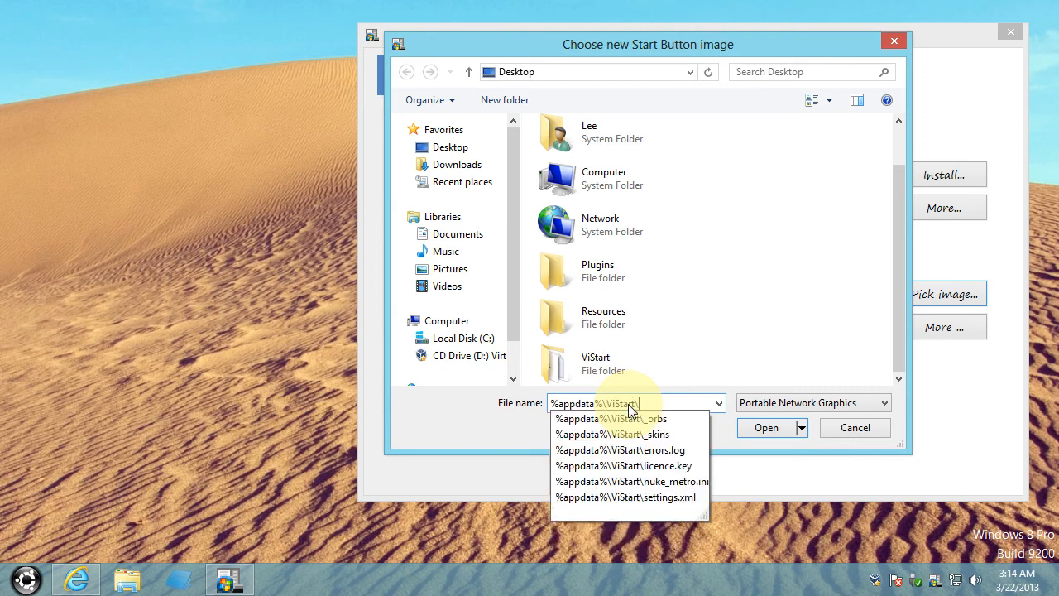
pyautogui.press('Down')
pyautogui.press('Return')
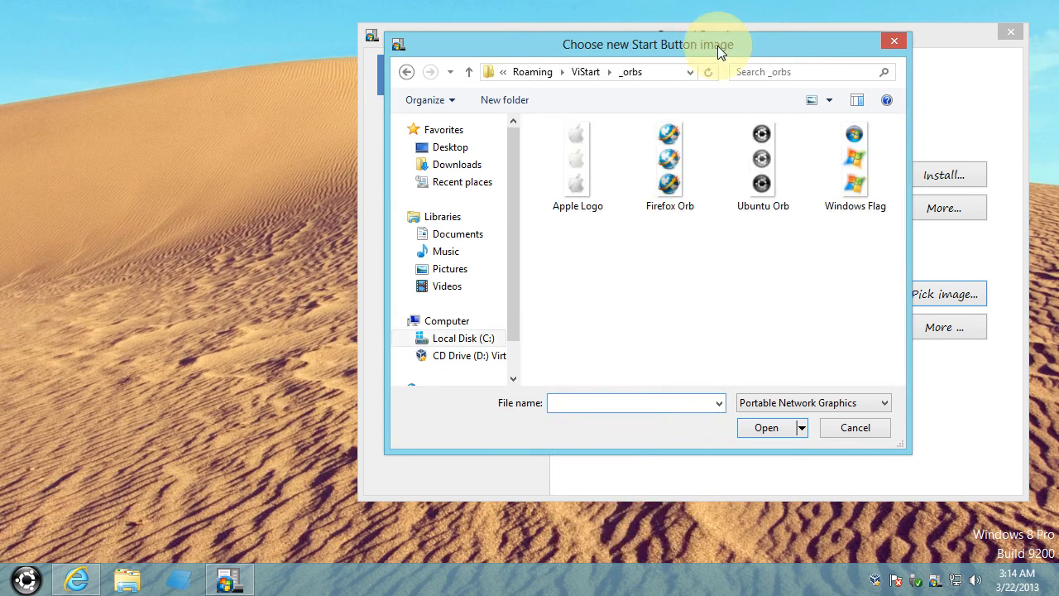
# Move the image picker aside, examine the Apple Logo and Windows Flag orb images, and cancel without choosing one.
pyautogui.moveTo(716, 45); pyautogui.dragTo(361, 66)
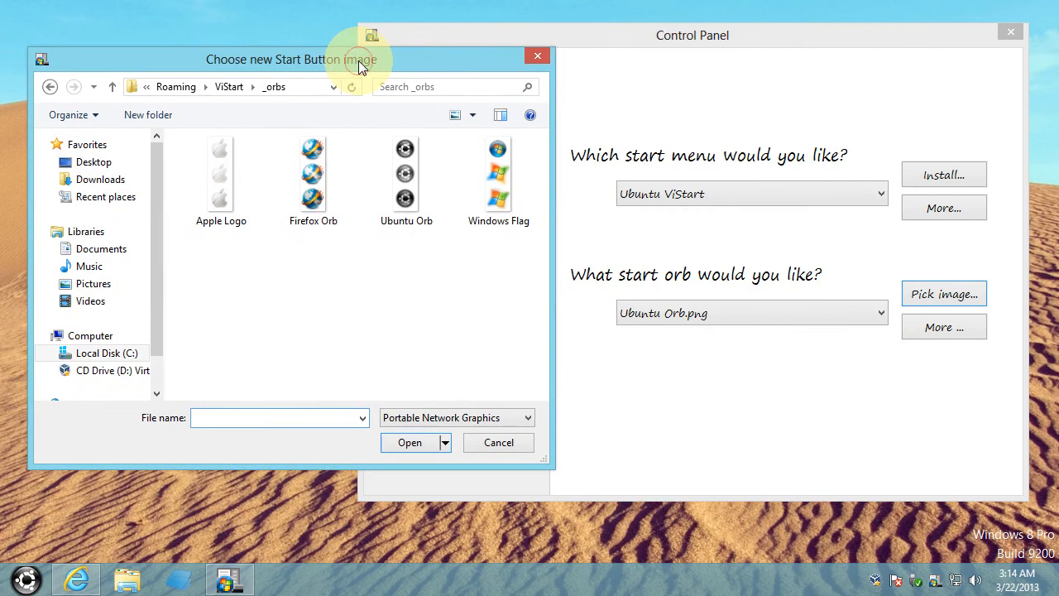
pyautogui.click(358, 251)
pyautogui.click(245, 201)
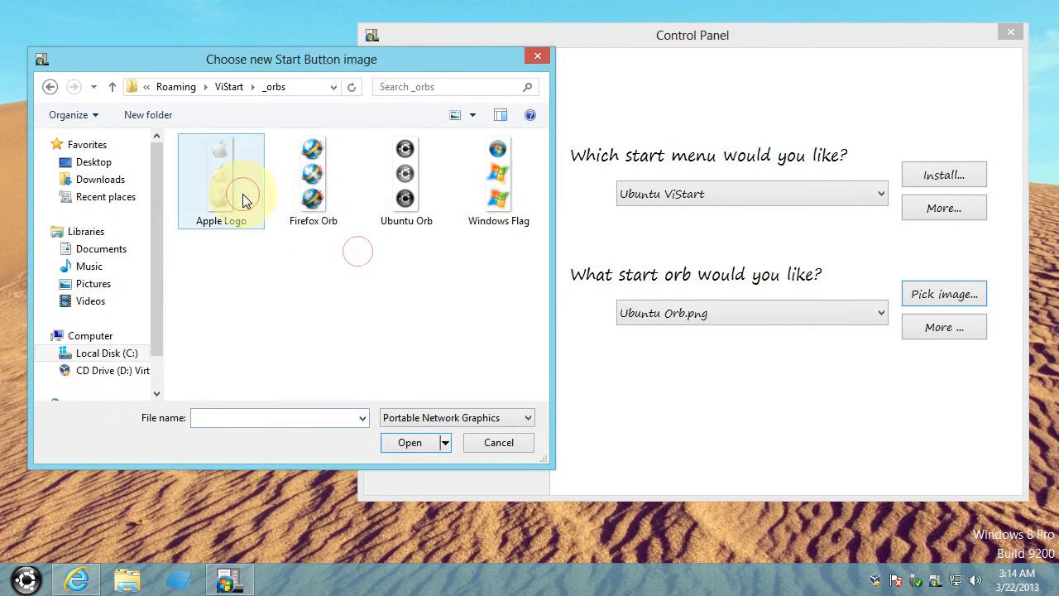
pyautogui.click(302, 344)
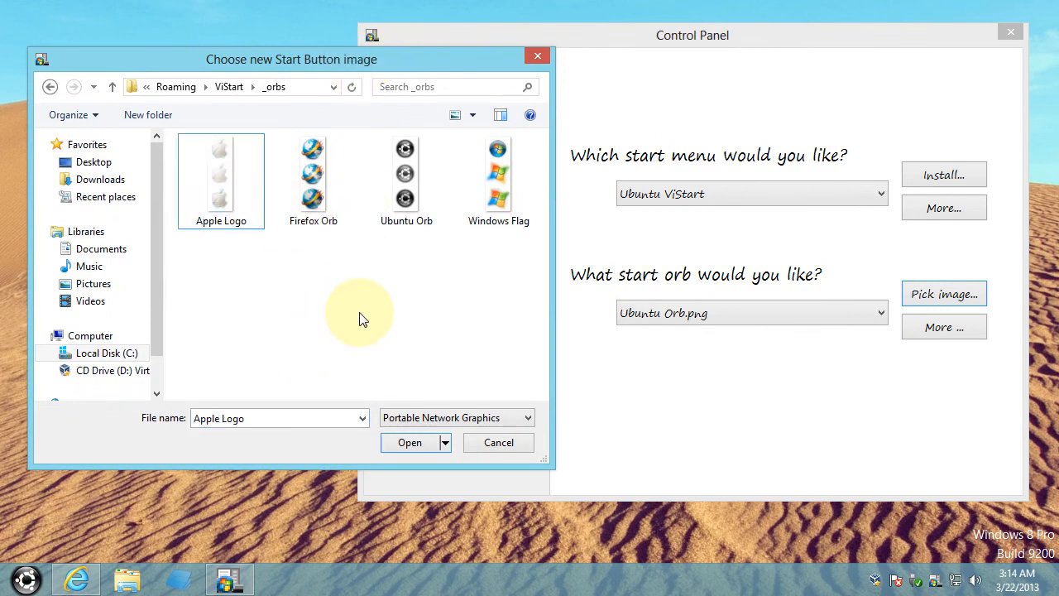
pyautogui.click(484, 187)
pyautogui.click(456, 322)
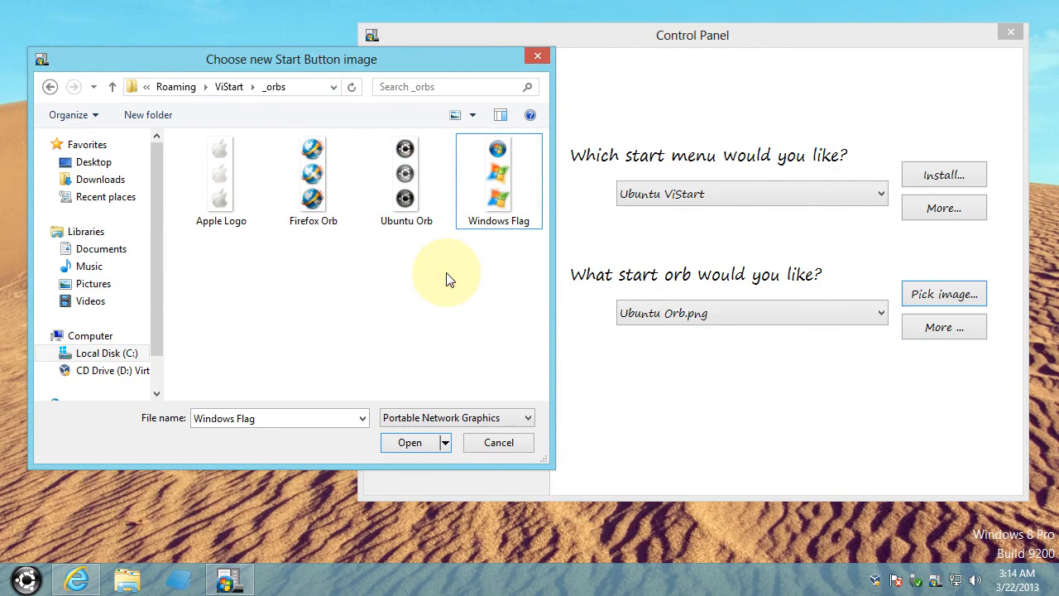
pyautogui.click(502, 441)
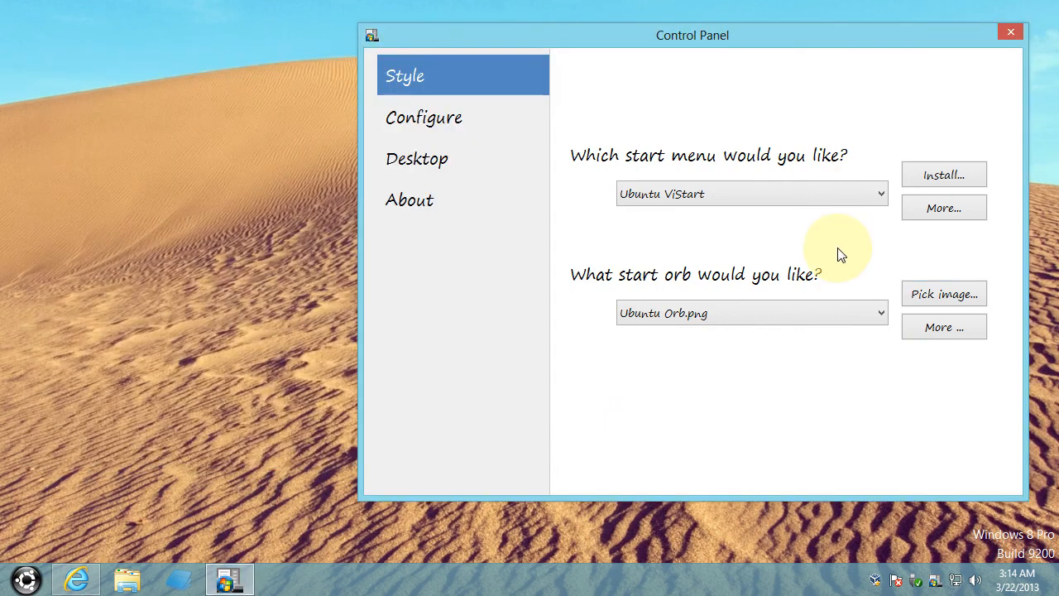
# Review the About, Desktop and Configure pages of the ViStart options, including the full list of start menu shortcuts.
pyautogui.moveTo(667, 33); pyautogui.dragTo(638, 33)
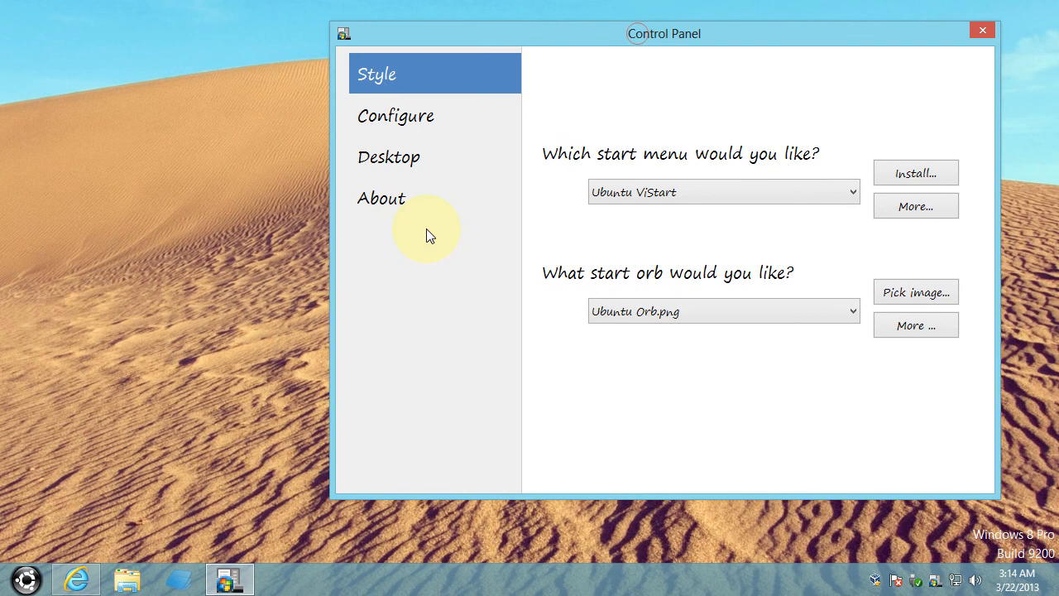
pyautogui.click(383, 199)
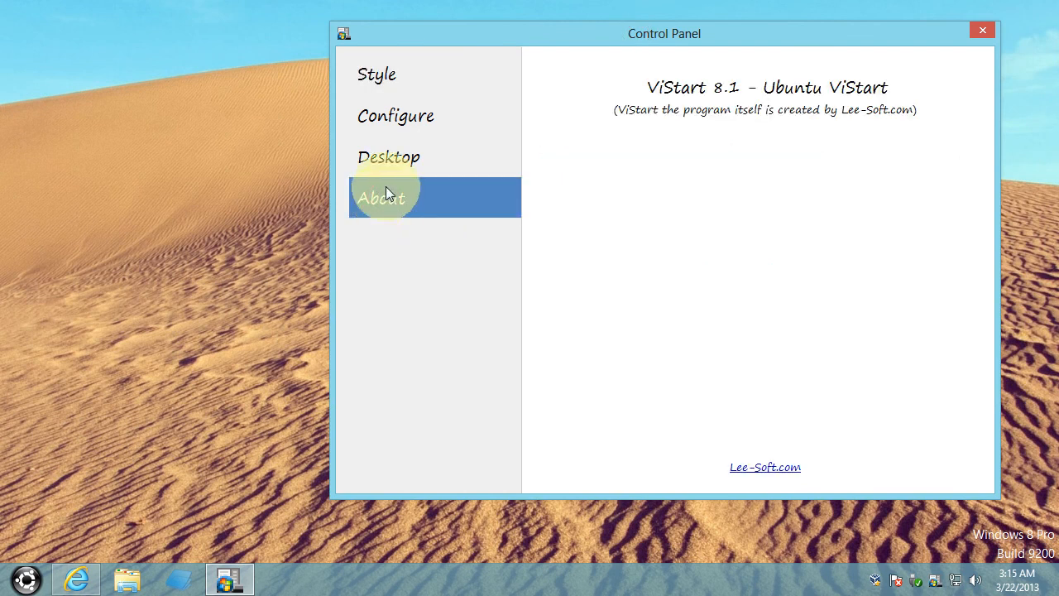
pyautogui.click(390, 157)
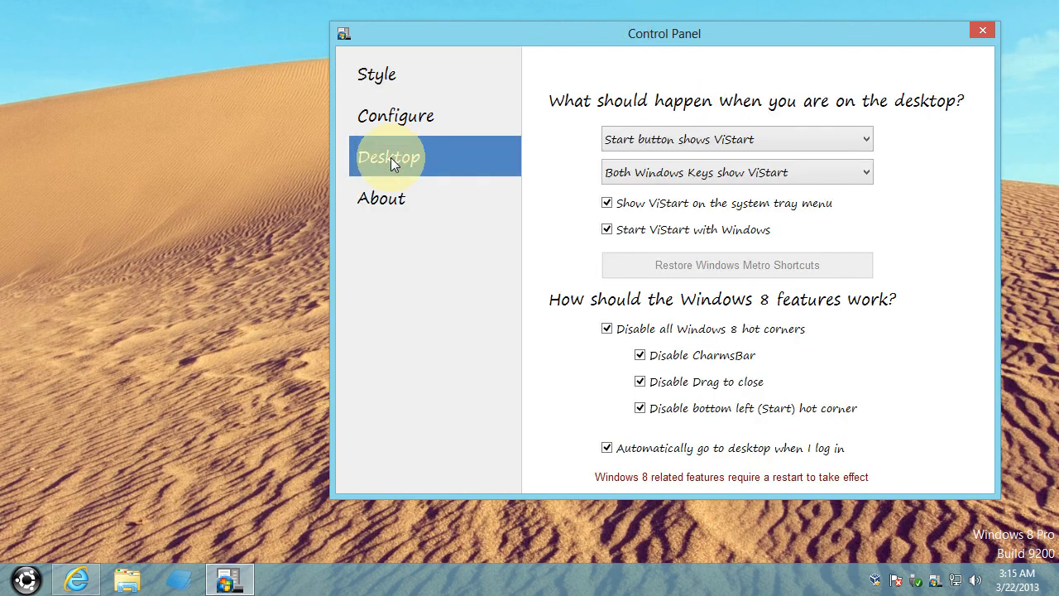
pyautogui.click(392, 115)
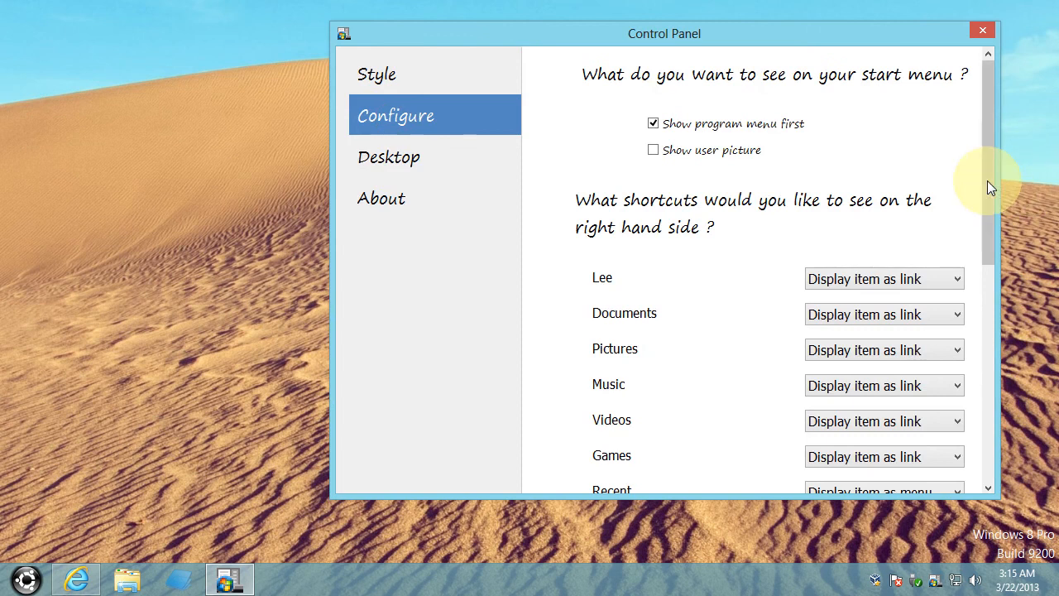
pyautogui.moveTo(988, 189); pyautogui.dragTo(983, 443)
# Open the start menu to view its frequent programs, close it, and move the options window nearer the middle of the desktop.
pyautogui.click(28, 580)
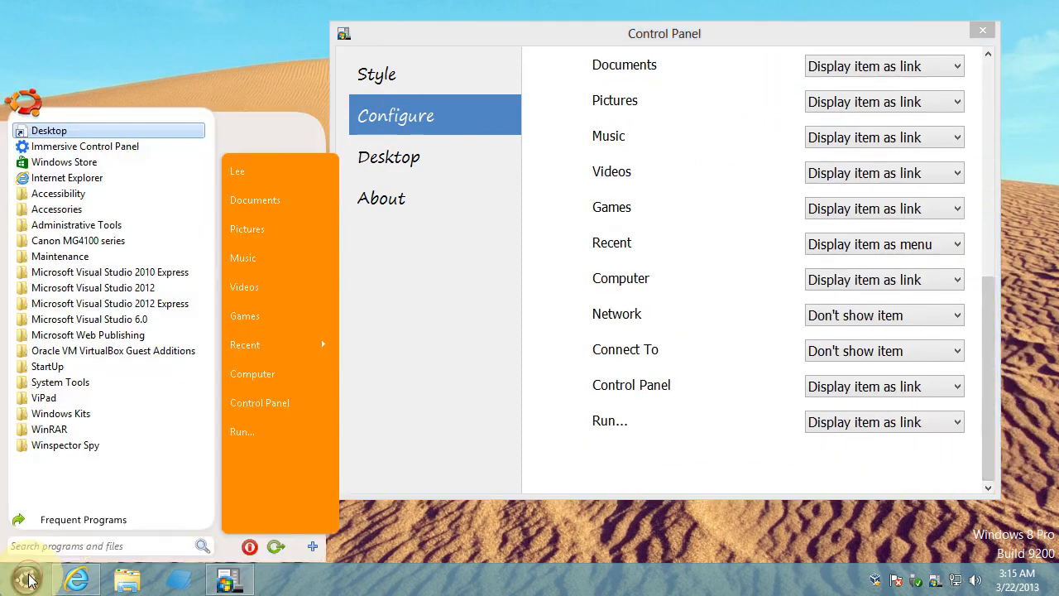
pyautogui.click(107, 526)
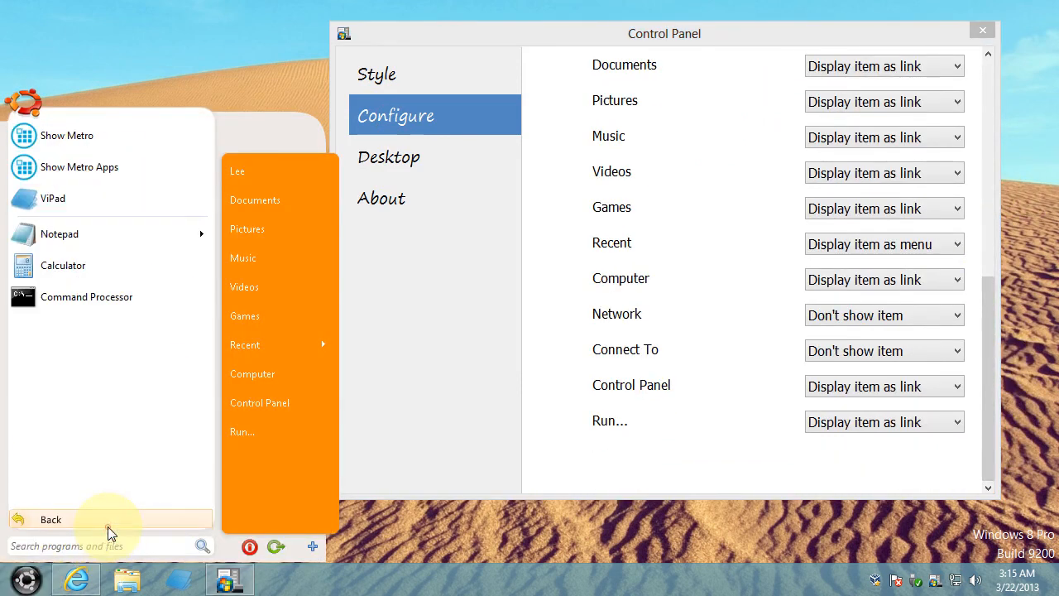
pyautogui.click(163, 57)
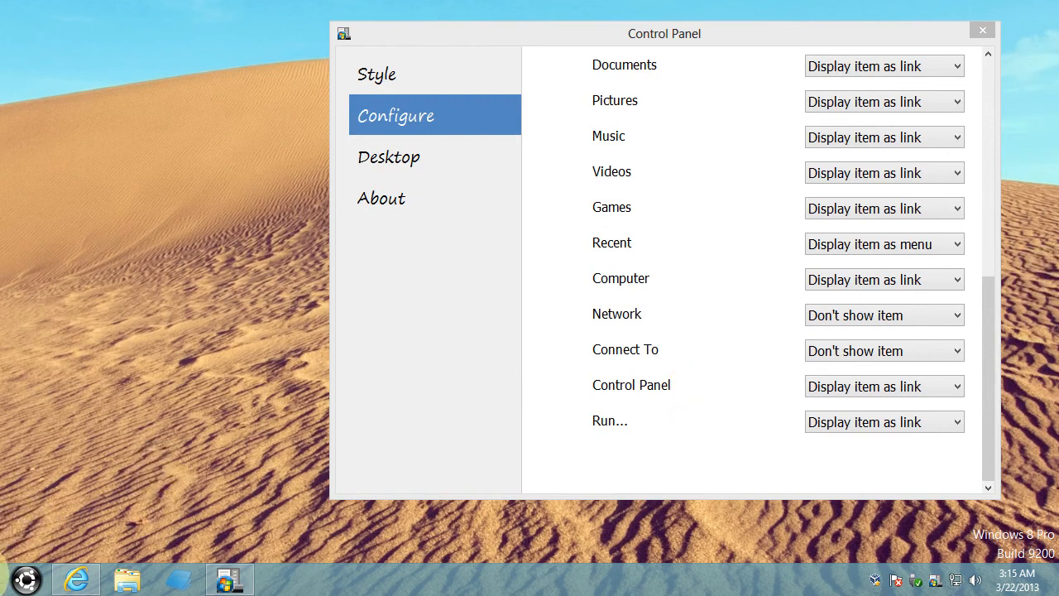
pyautogui.click(464, 429)
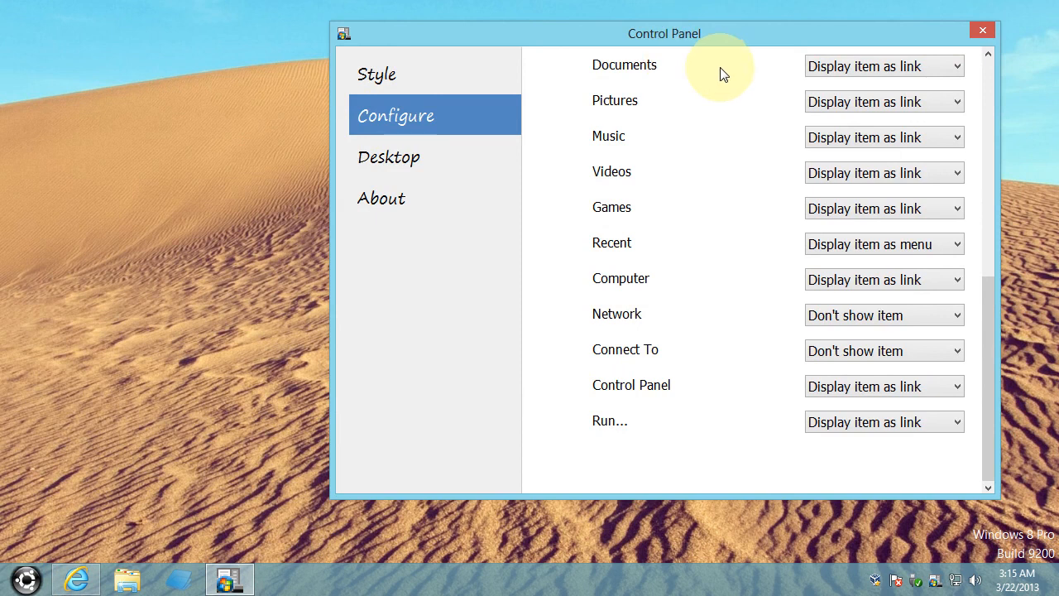
pyautogui.moveTo(667, 41); pyautogui.dragTo(496, 53)
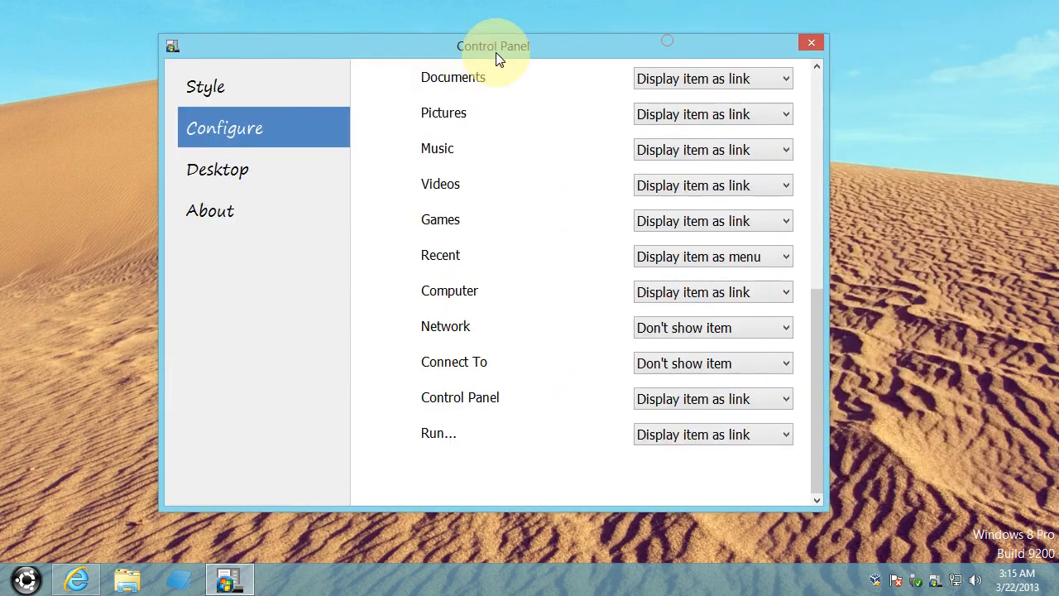